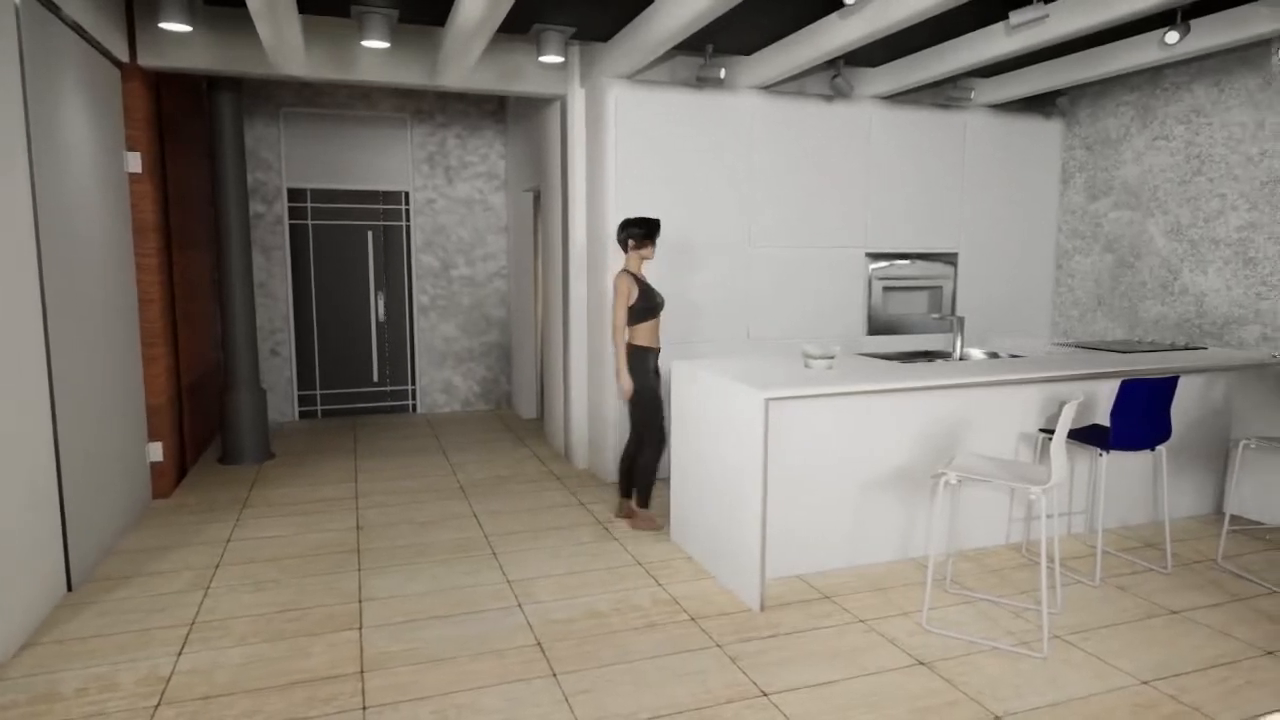
key("s")
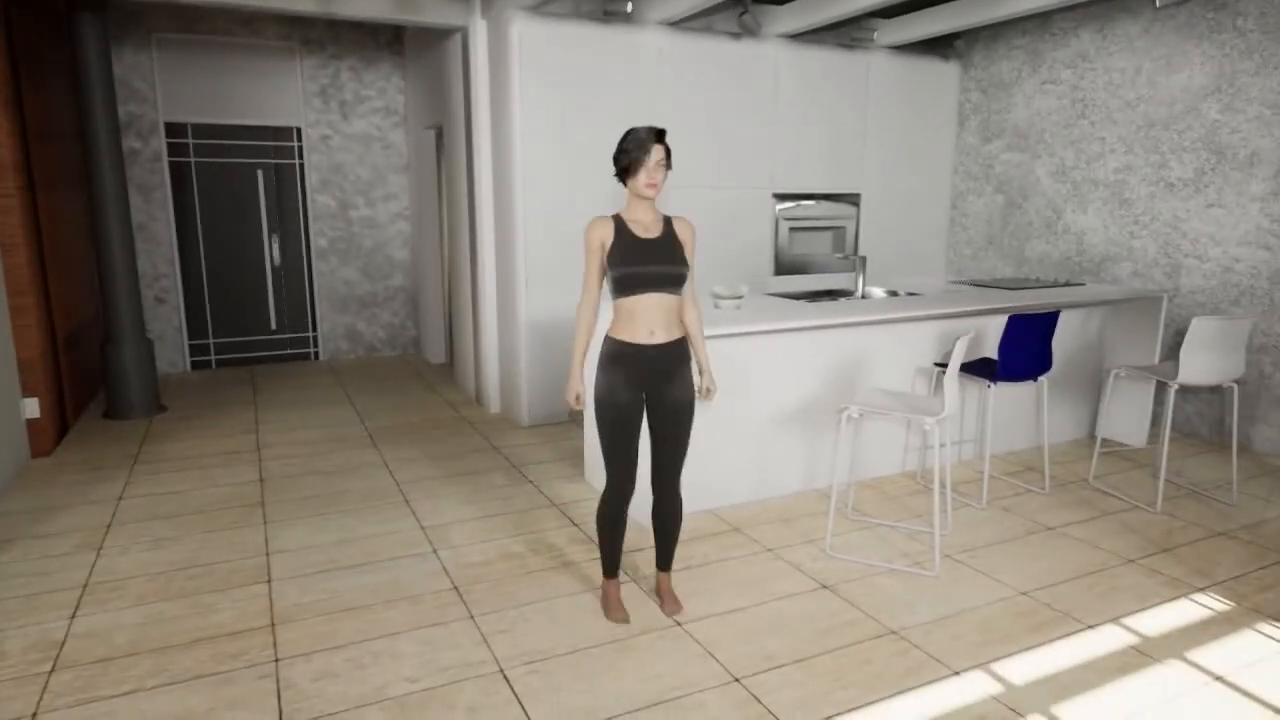
key("w")
key("s")
key("d")
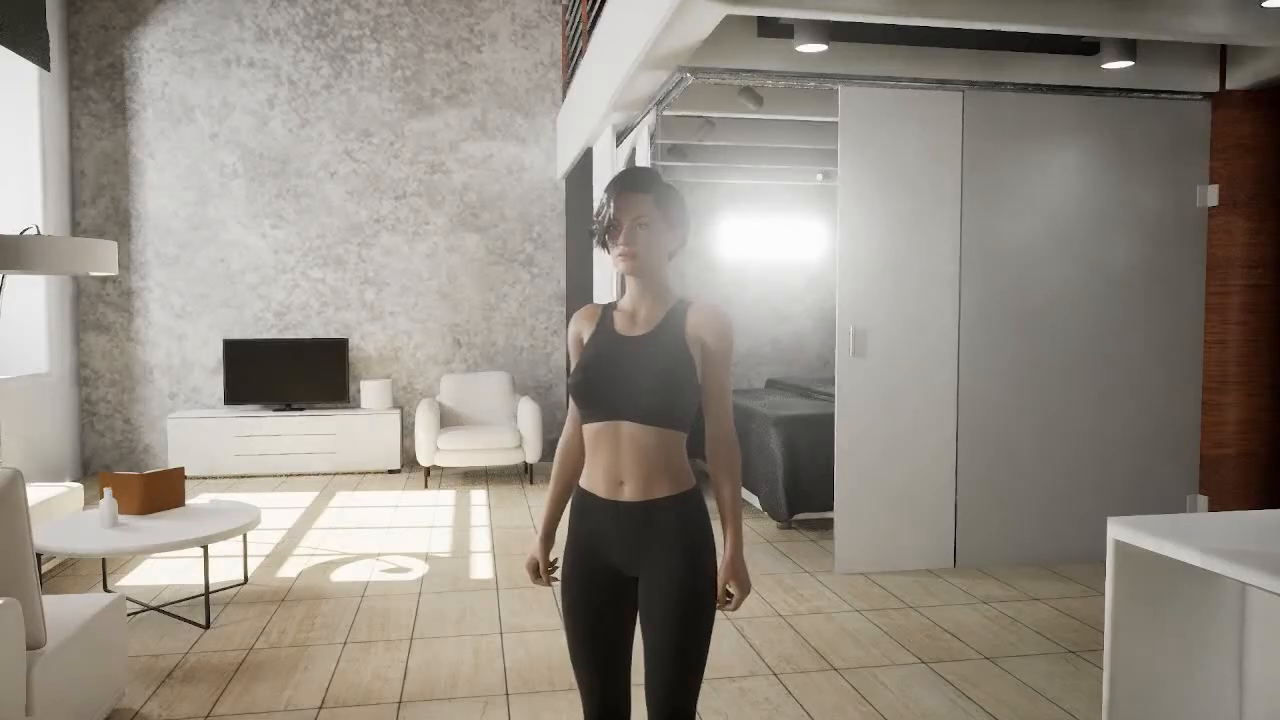
key("a")
key("w")
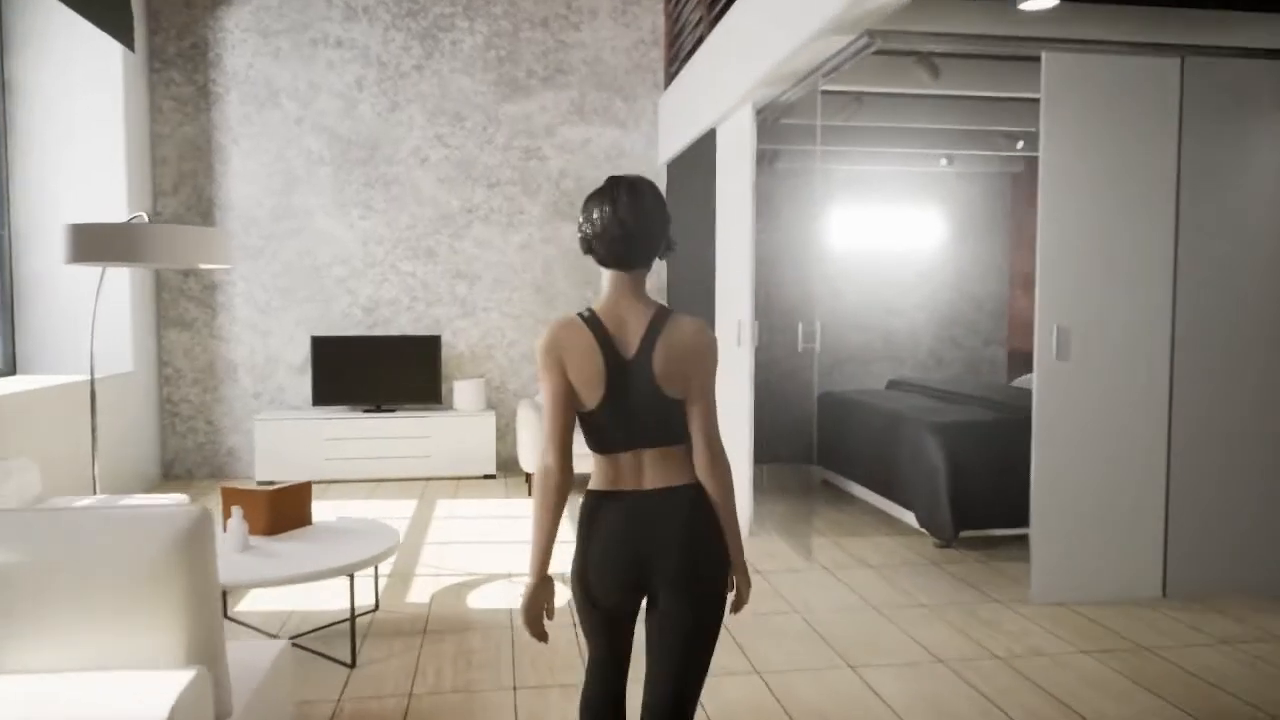
key("d")
key("w")
key("s")
key("d")
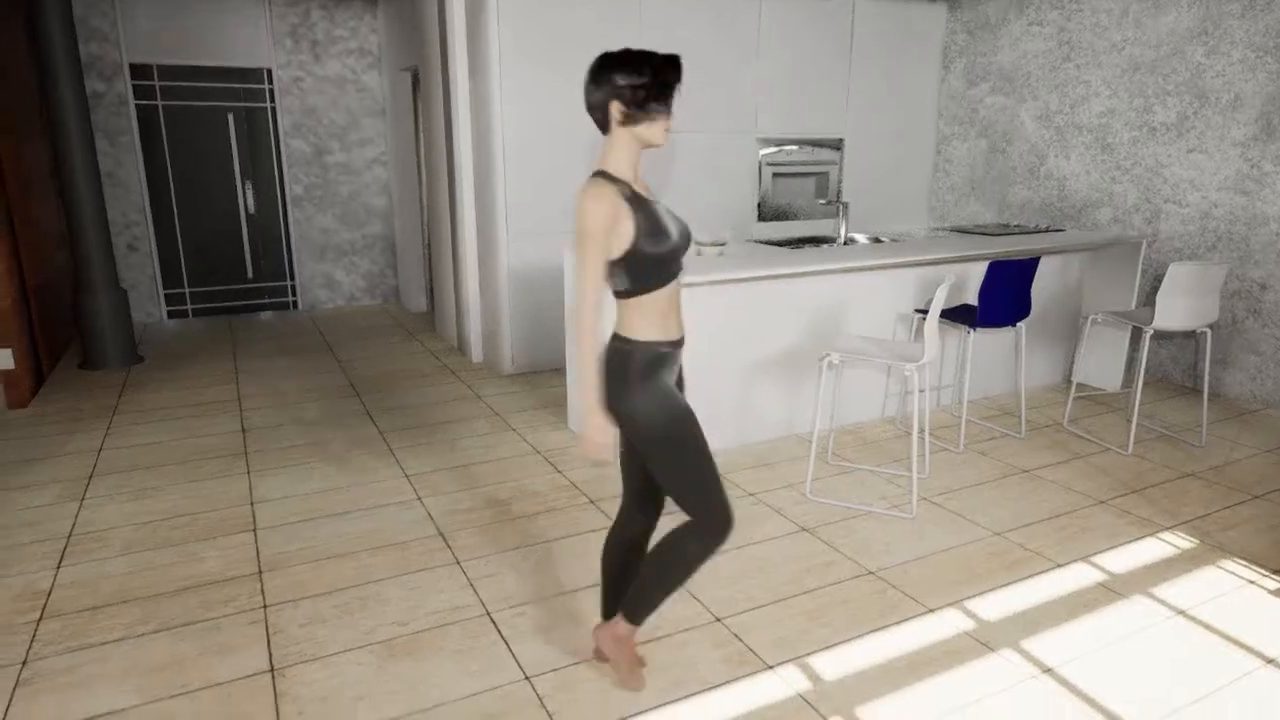
key("a")
key("w")
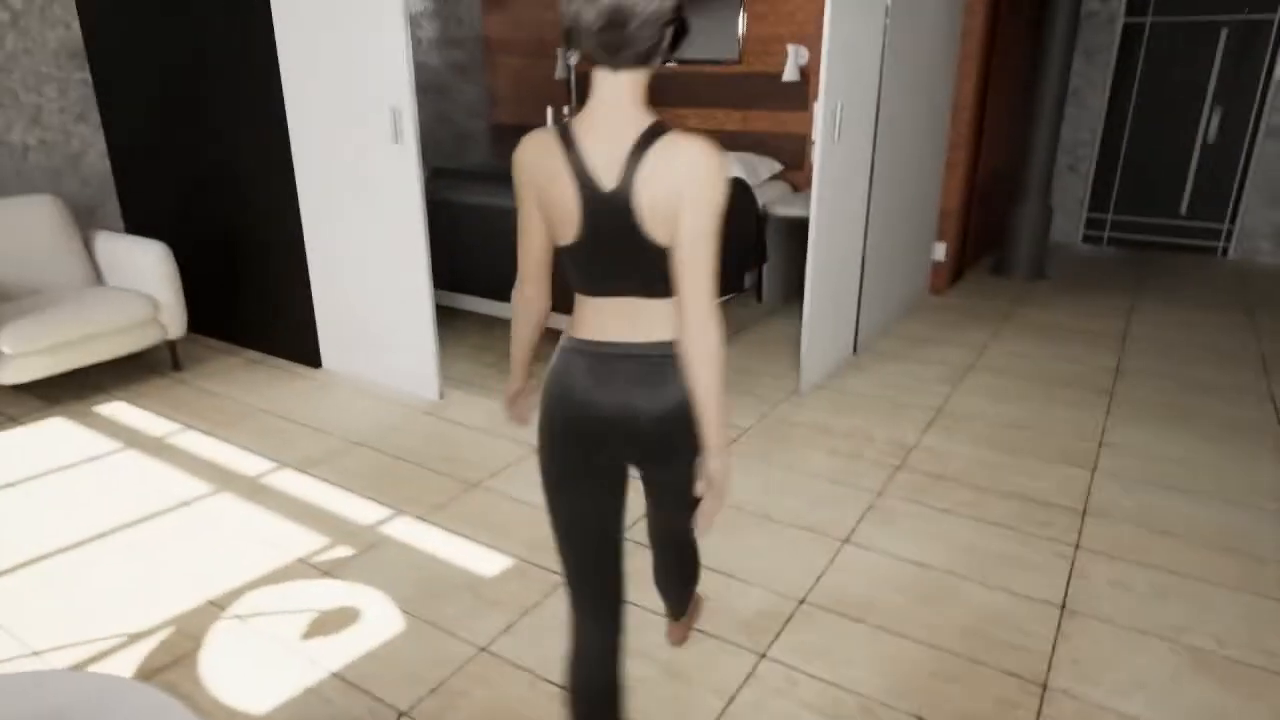
key("d")
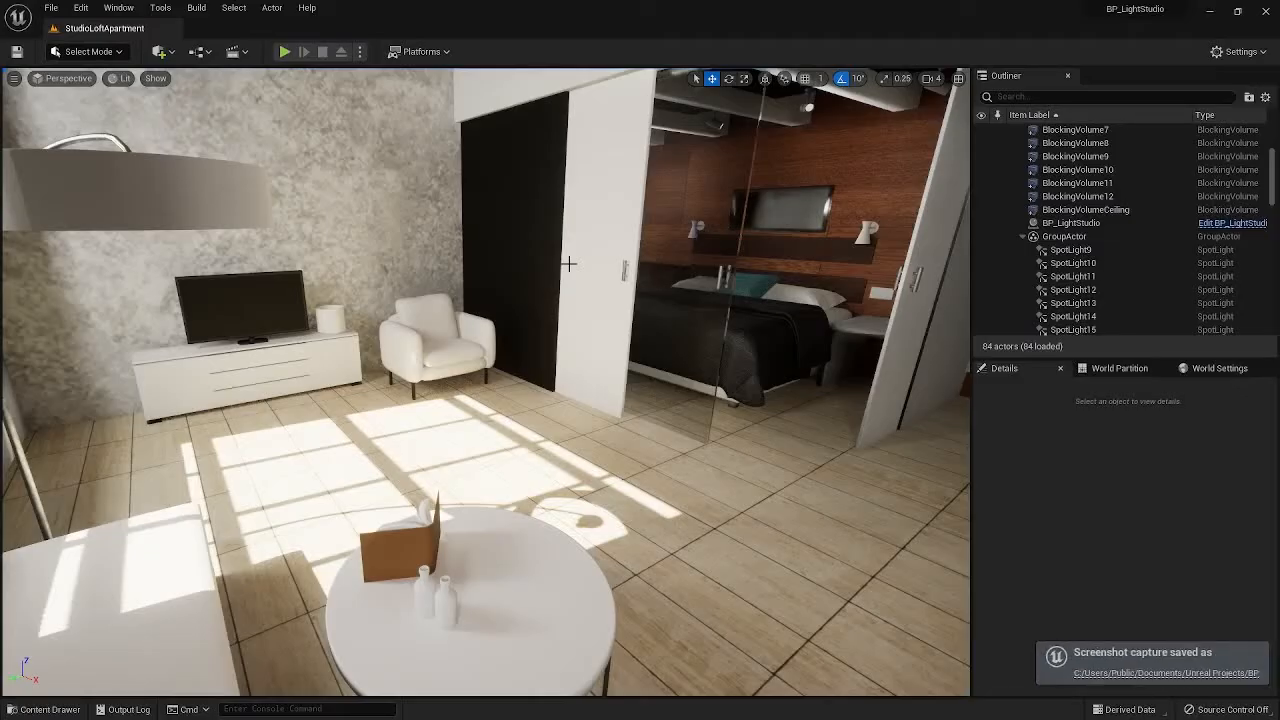
Place the G8FMichelleWFJaneyVelocity_BP character in front of the armchair and set its Auto Possess Player to Player 0.
left_click(64, 710)
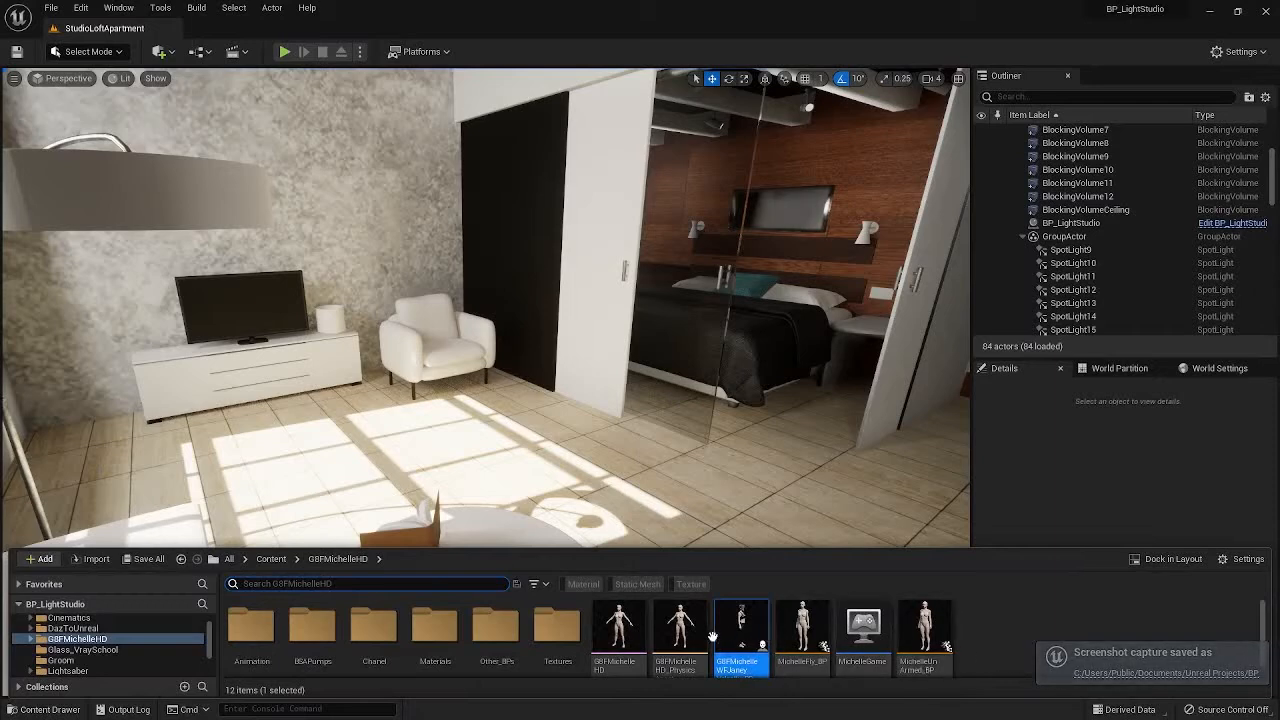
left_click_drag(700, 566, 502, 432)
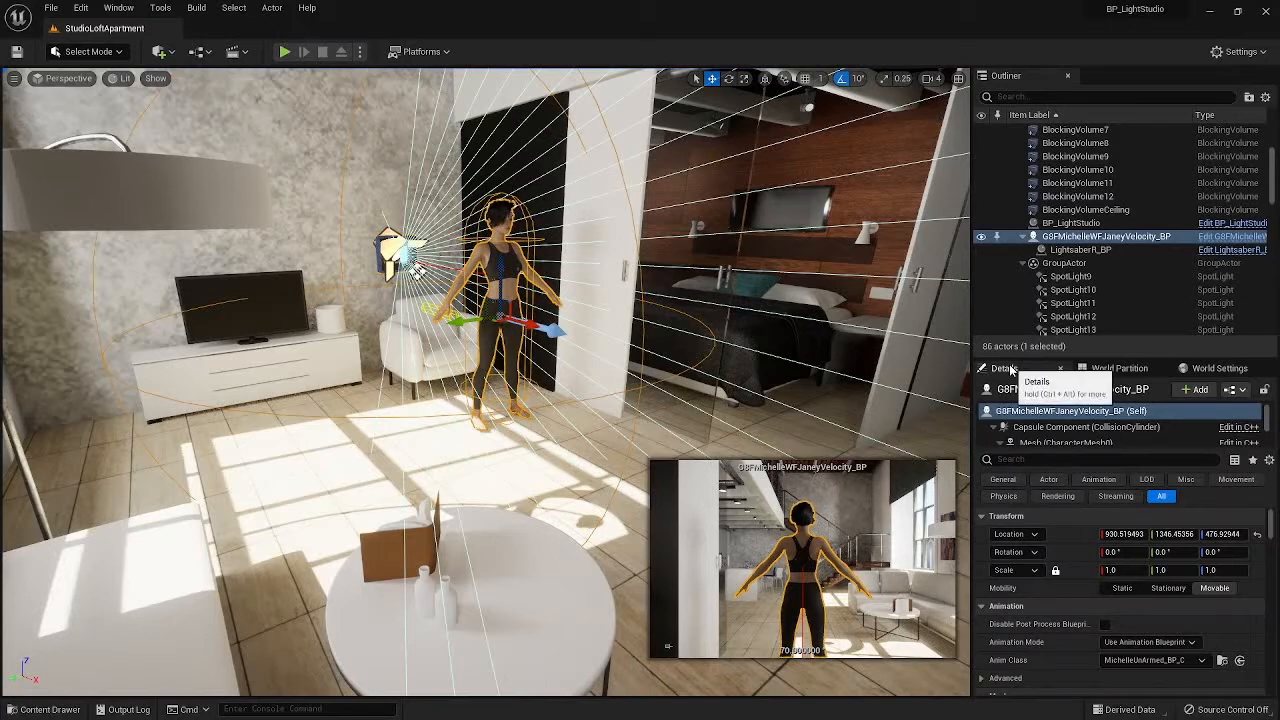
left_click(1038, 459)
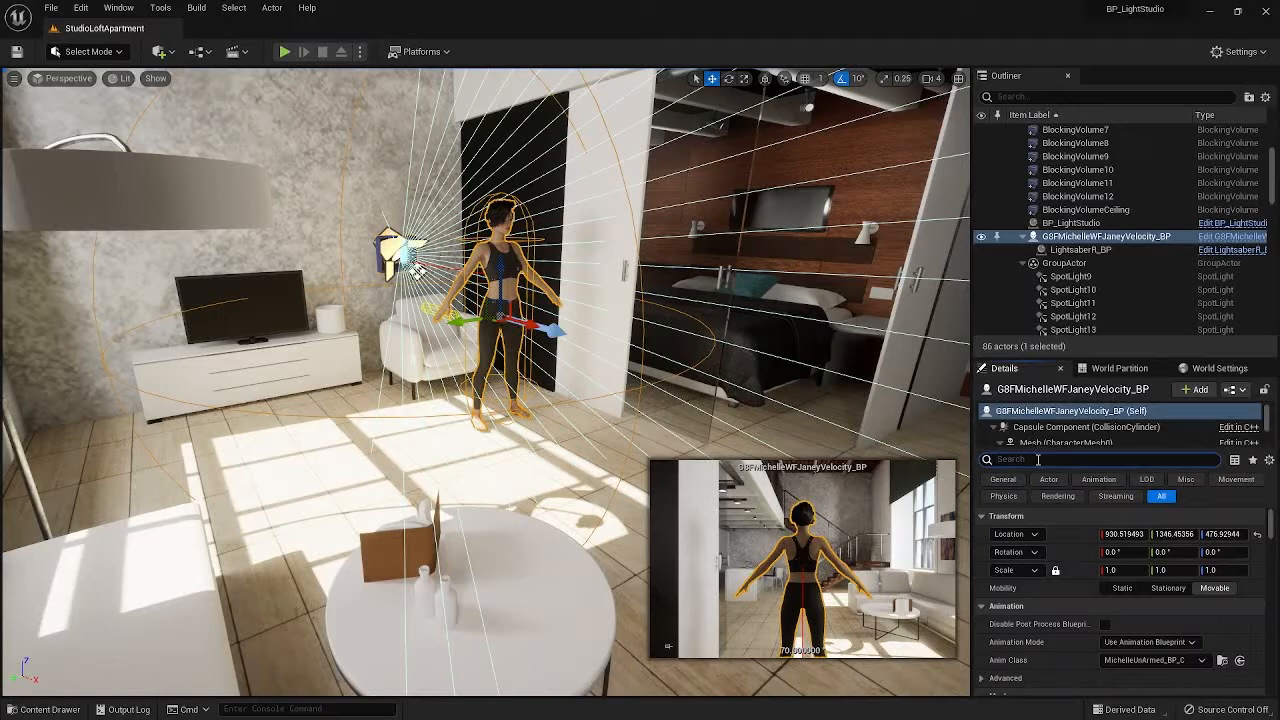
type("pawn")
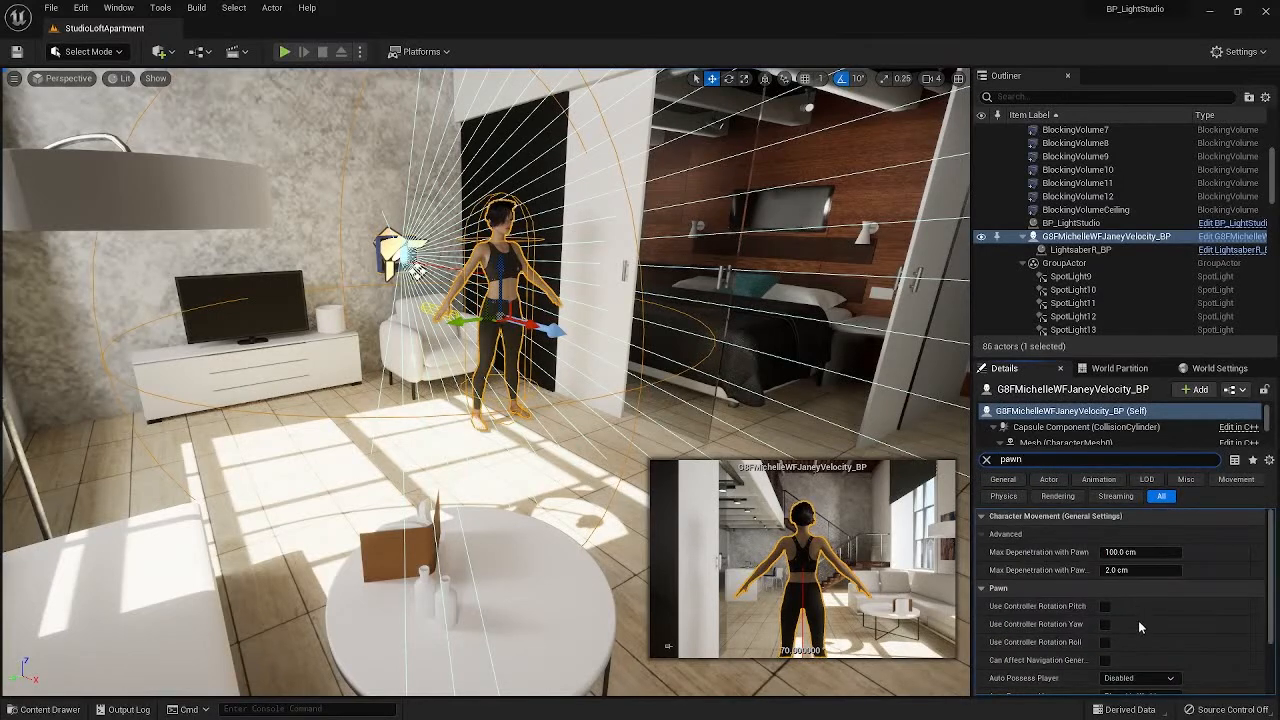
scroll(1138, 620, "down", 2)
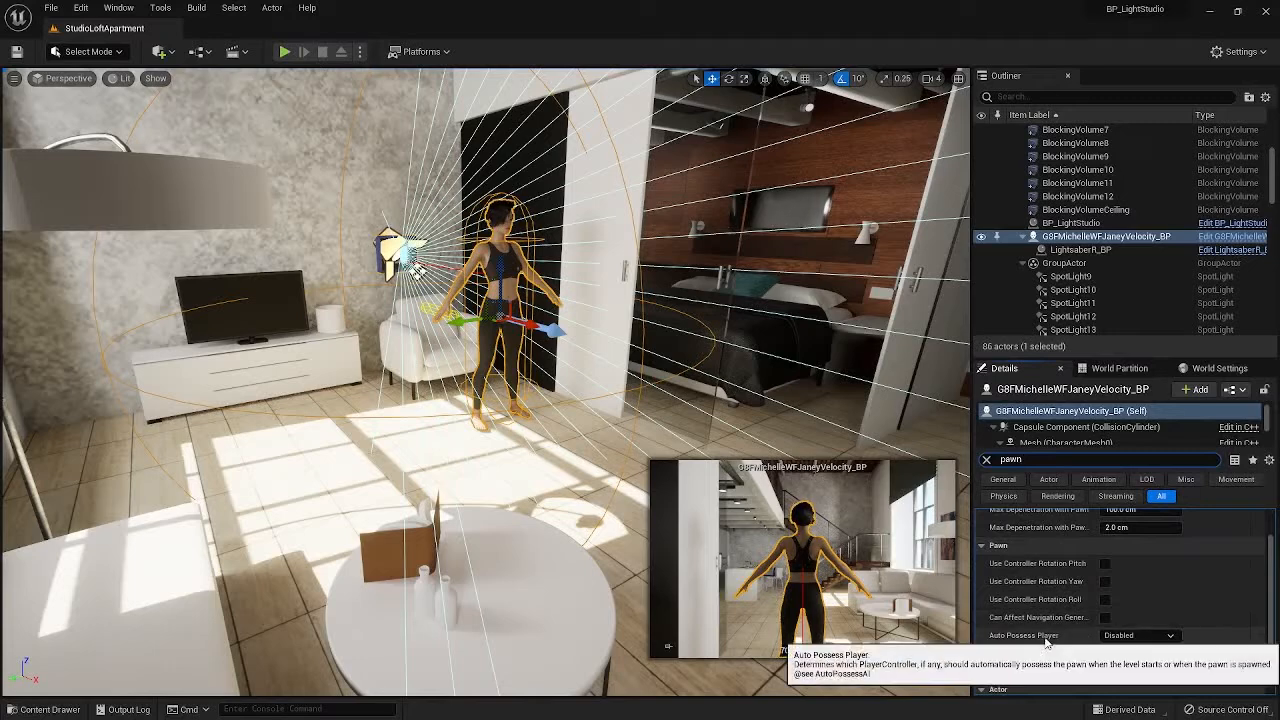
left_click(1130, 636)
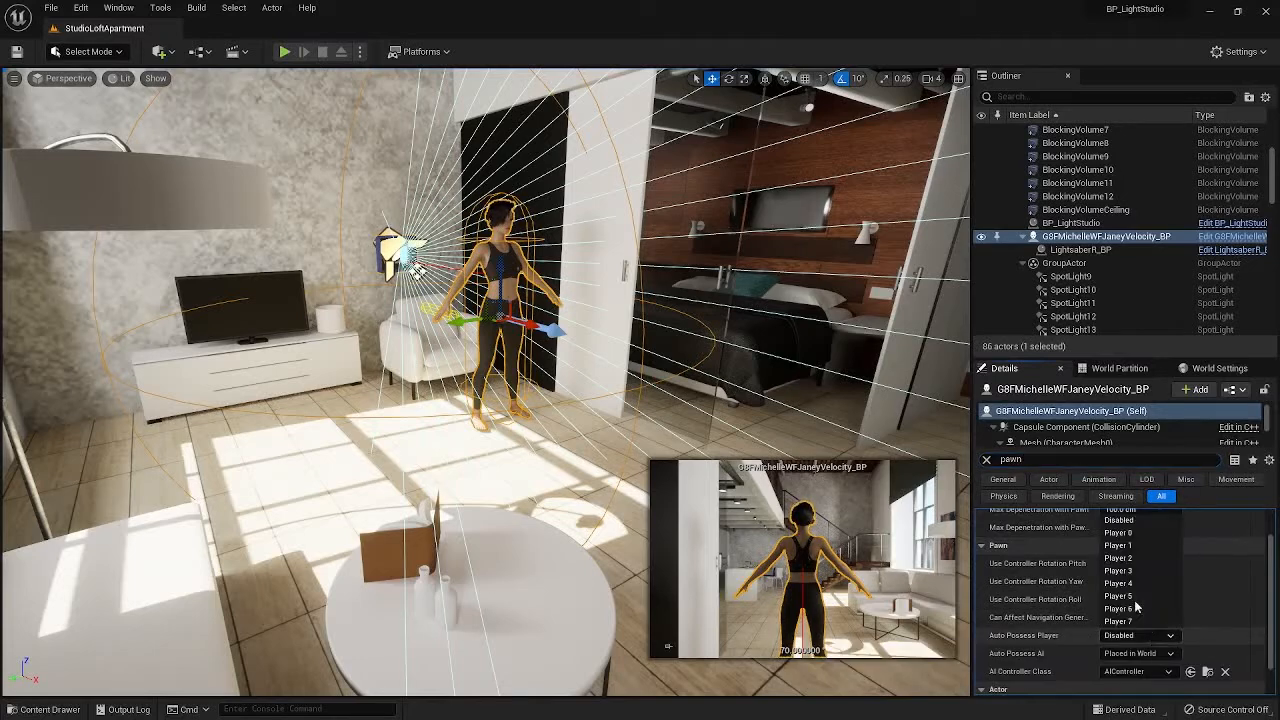
left_click(1126, 534)
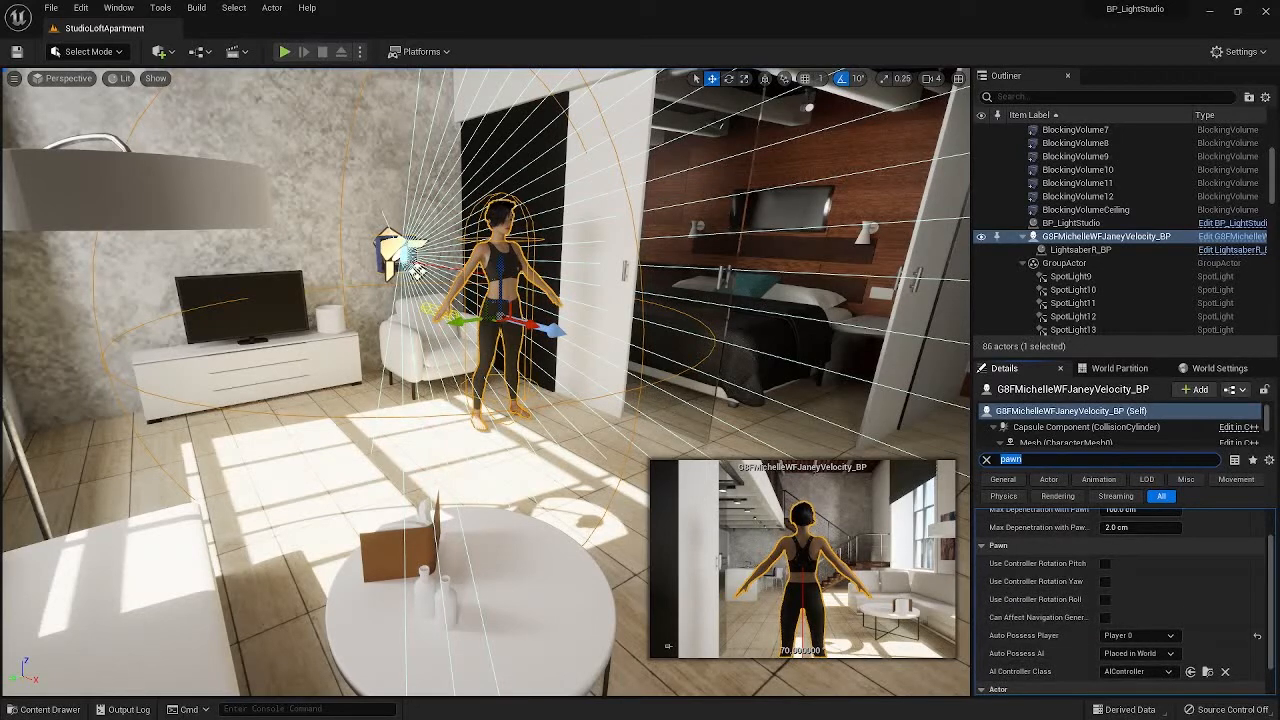
Play-test the level by walking the character around the living area, and end the play session.
right_click_drag(600, 400, 500, 400)
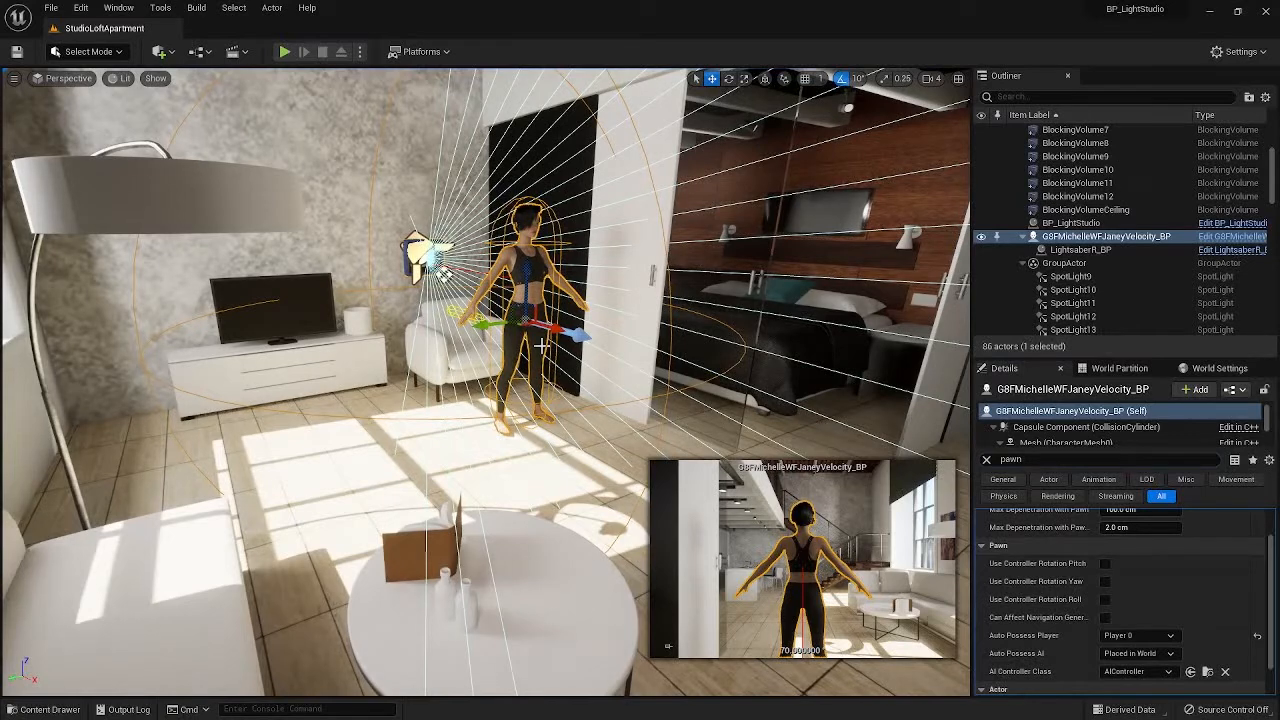
key("alt+p")
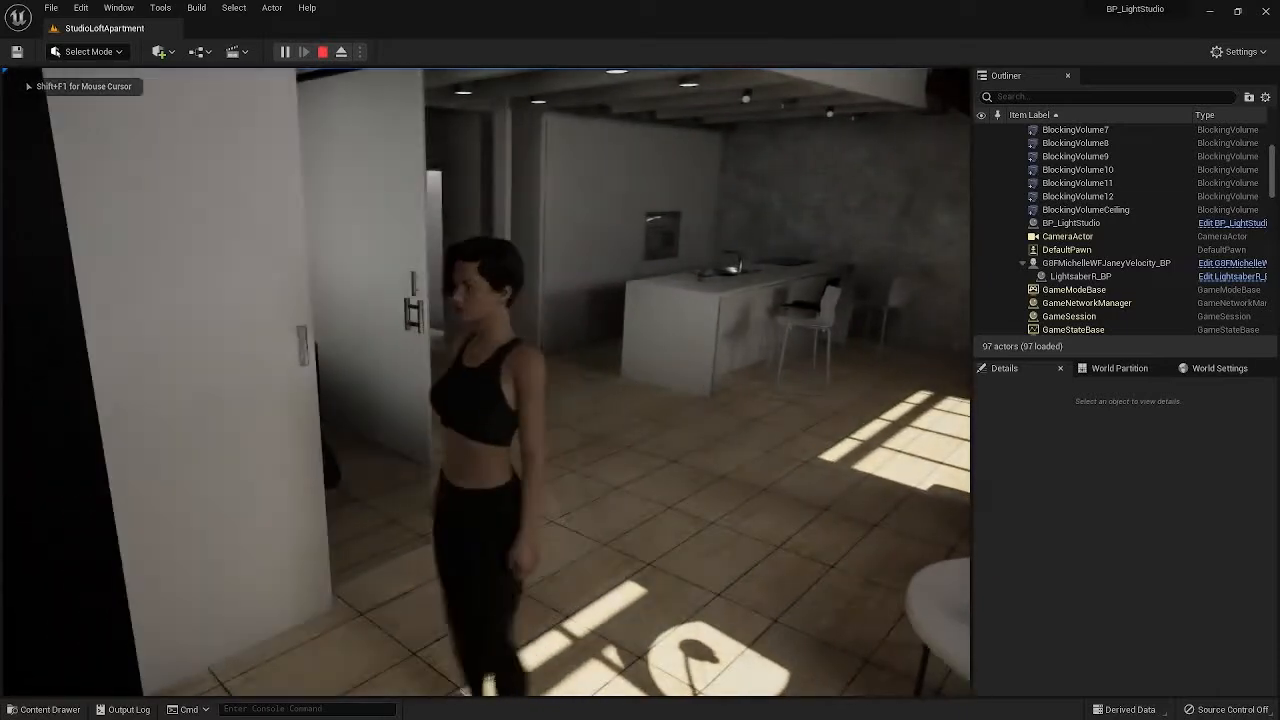
key("a")
key("d")
key("s")
key("Escape")
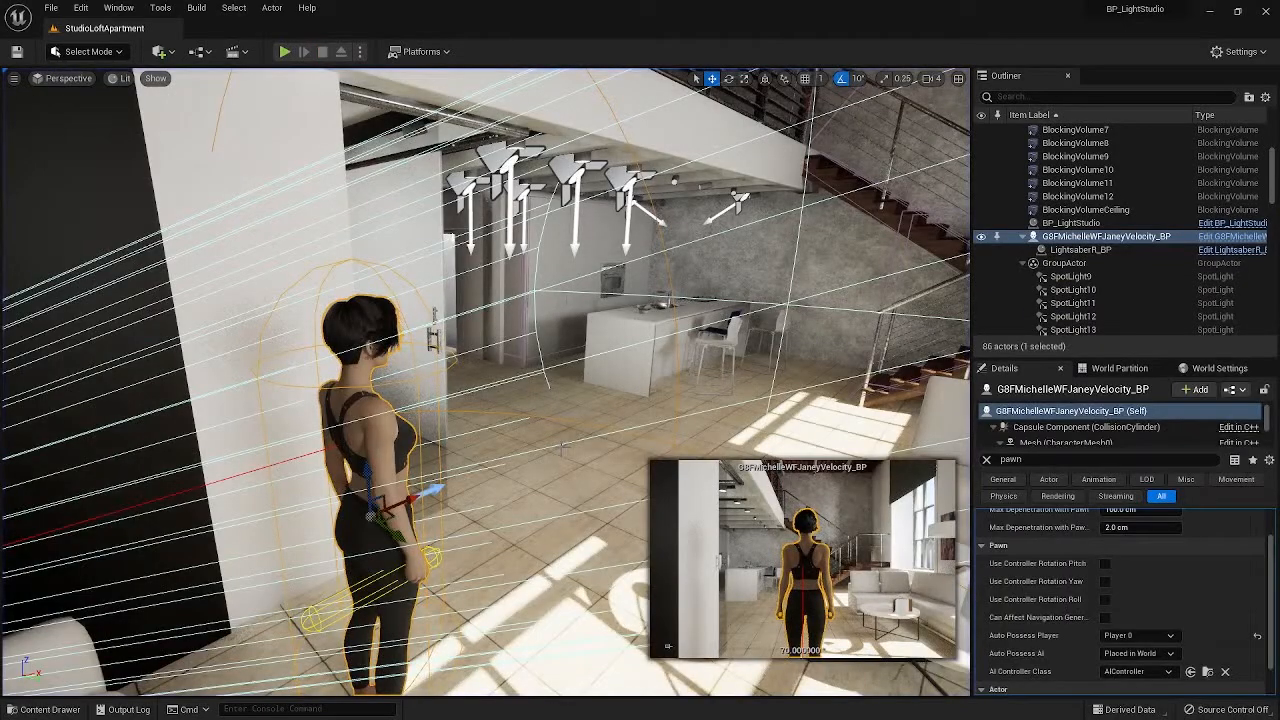
Try adding a Camera Rig Crane to the apartment and delete it from the level.
key("s")
right_click_drag(562, 449, 408, 455)
key("w")
key("s")
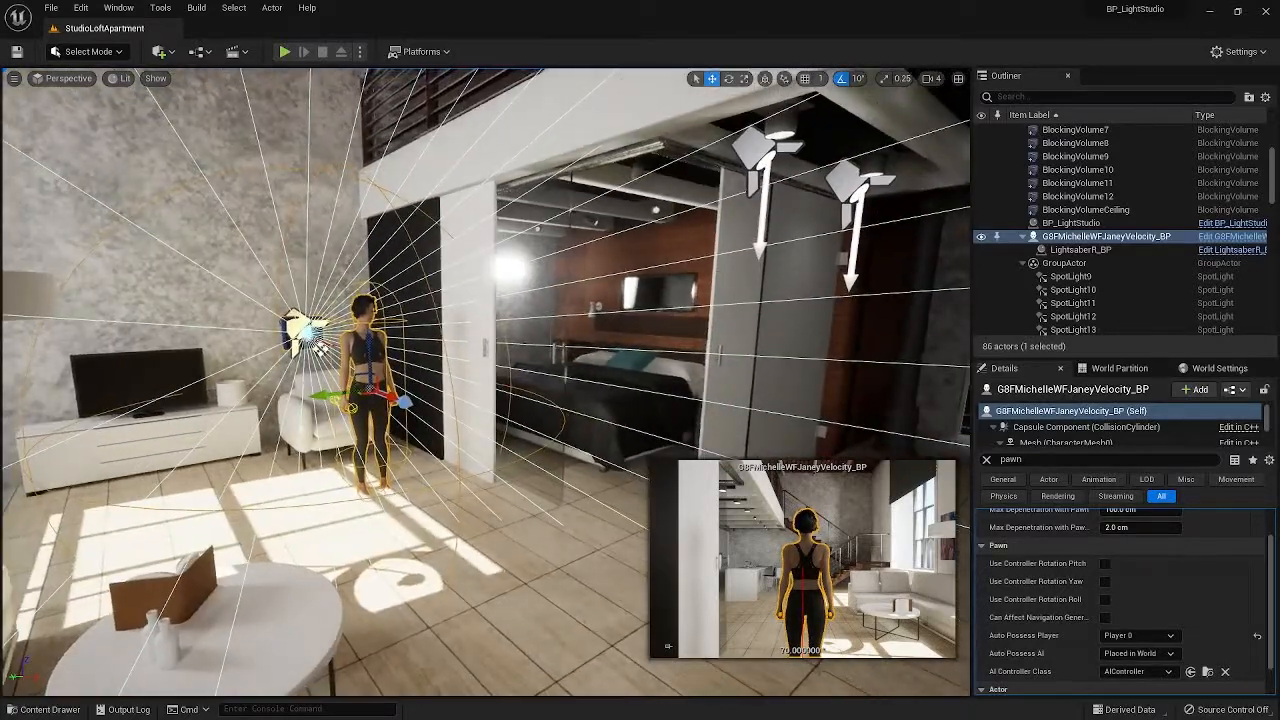
left_click(160, 56)
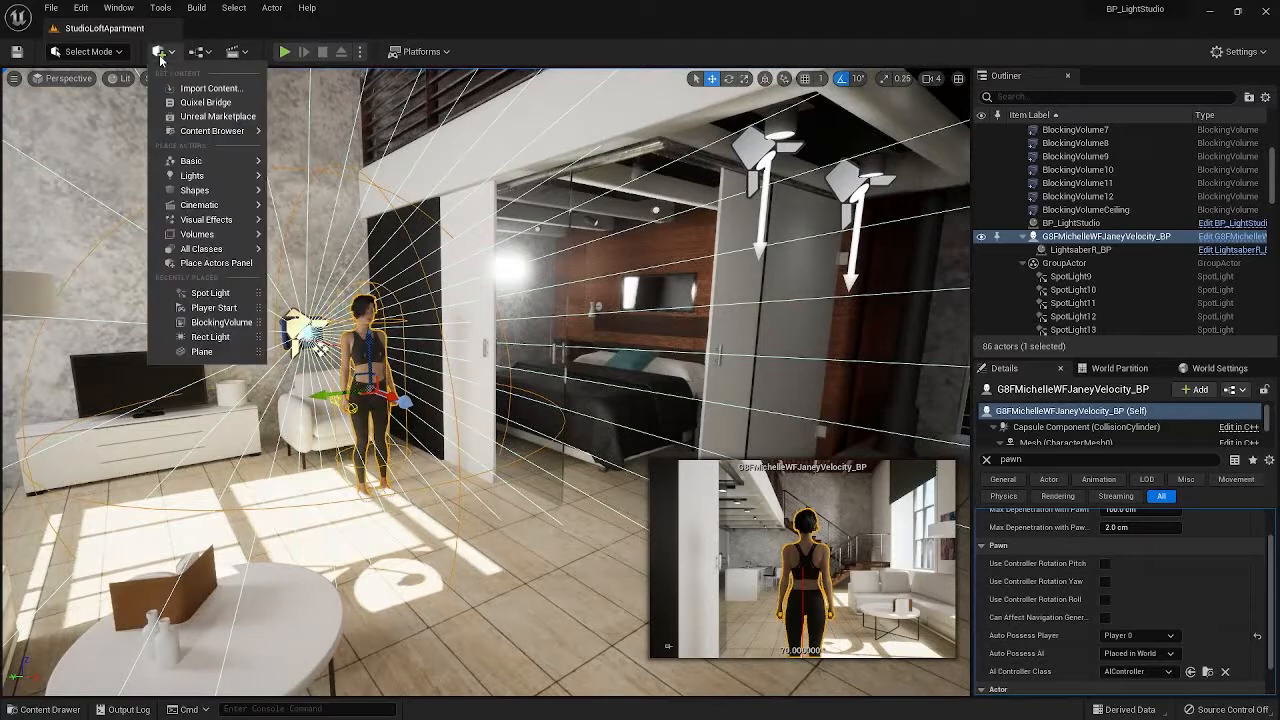
mouse_move(210, 205)
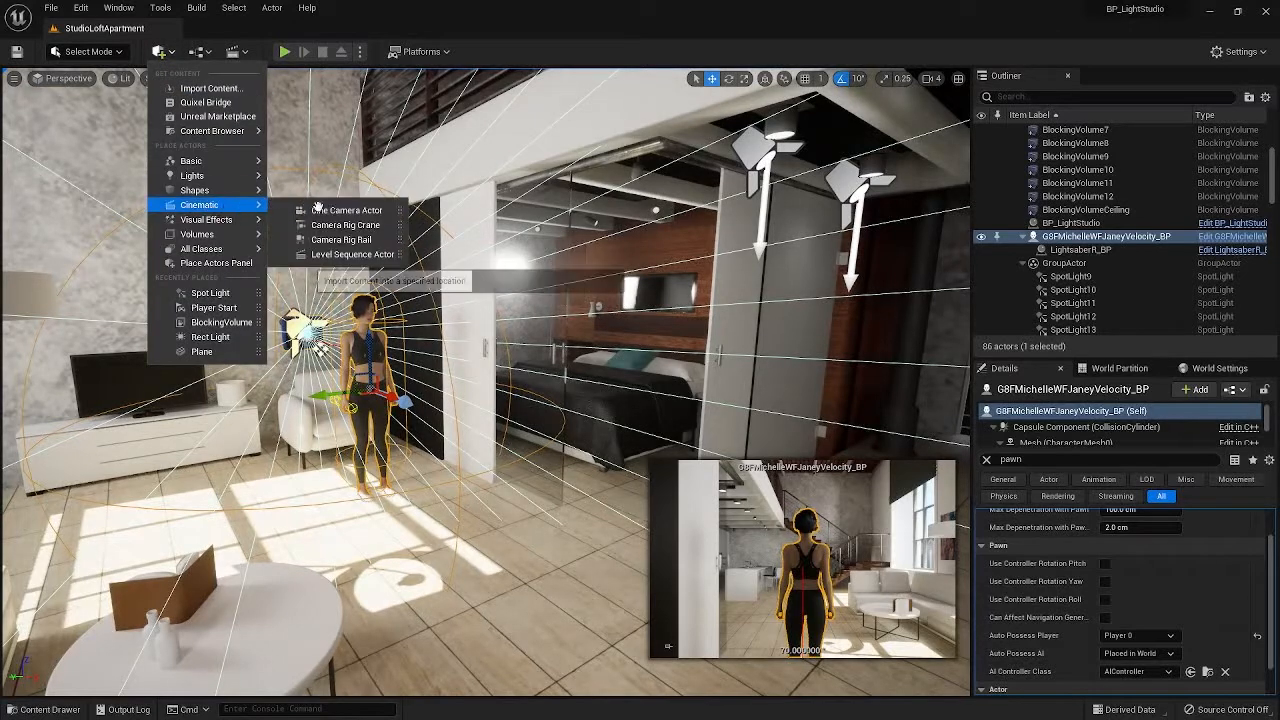
left_click(345, 225)
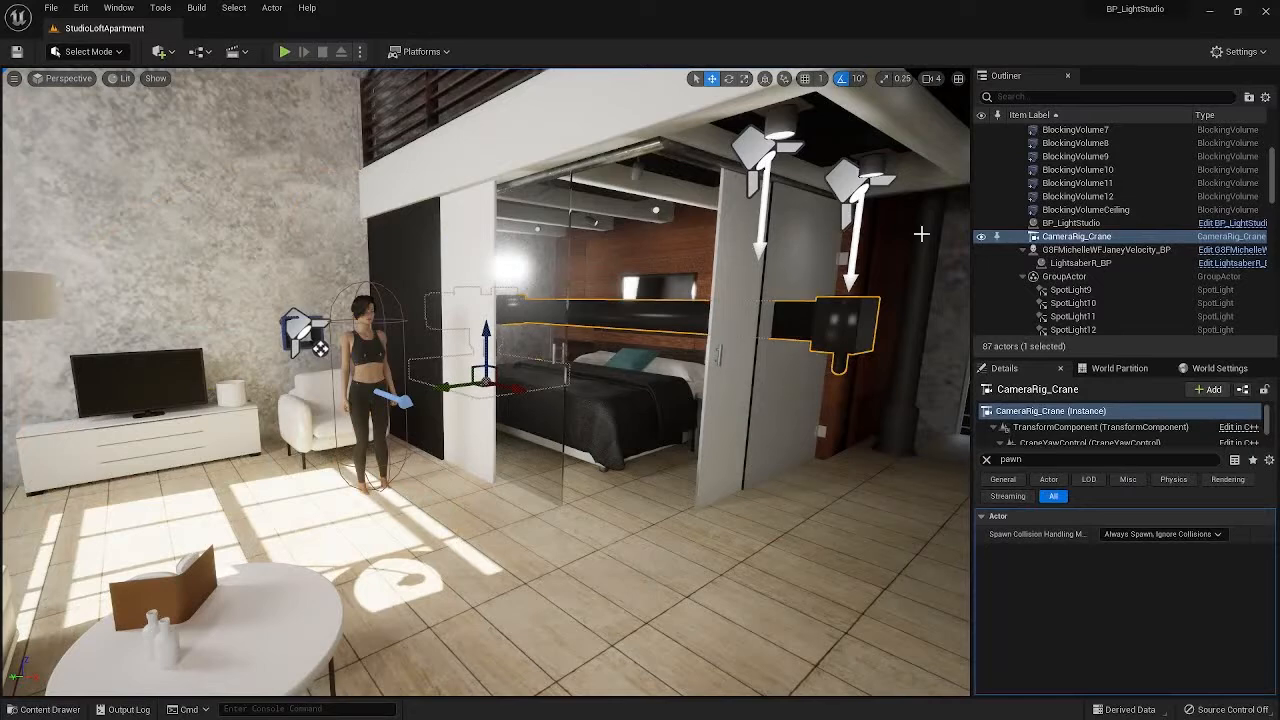
right_click_drag(570, 397, 580, 396)
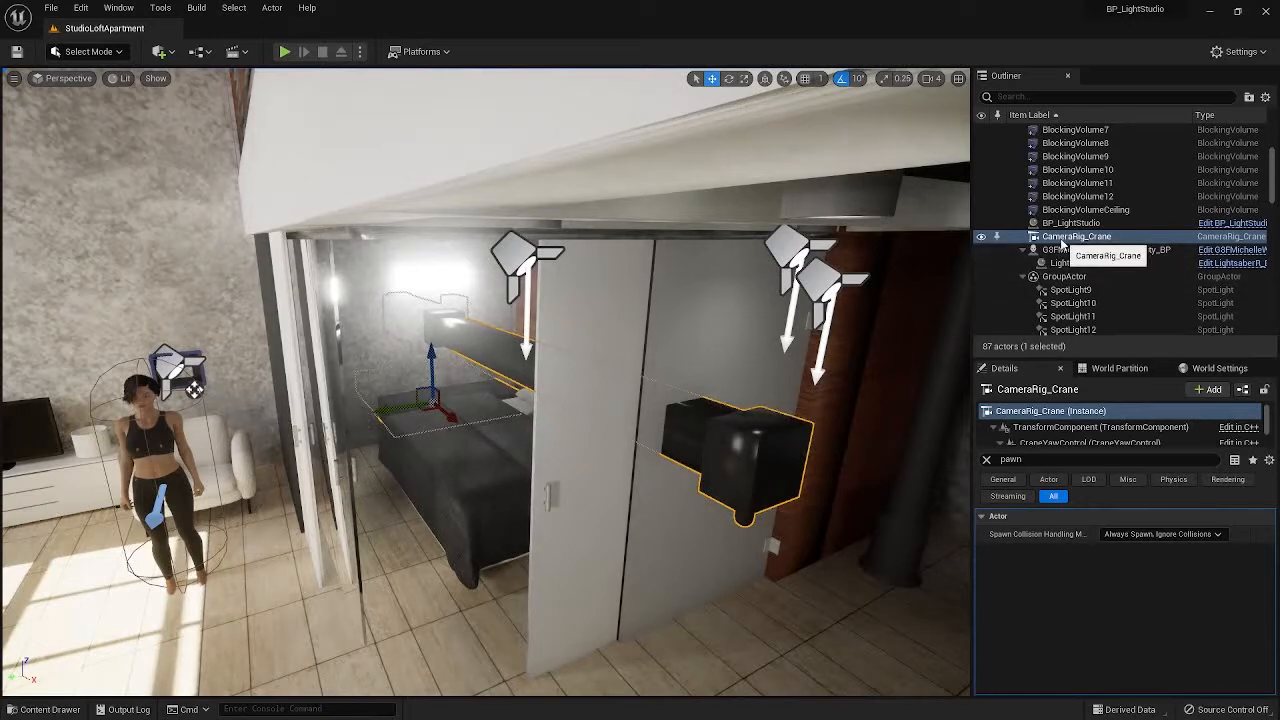
key("Delete")
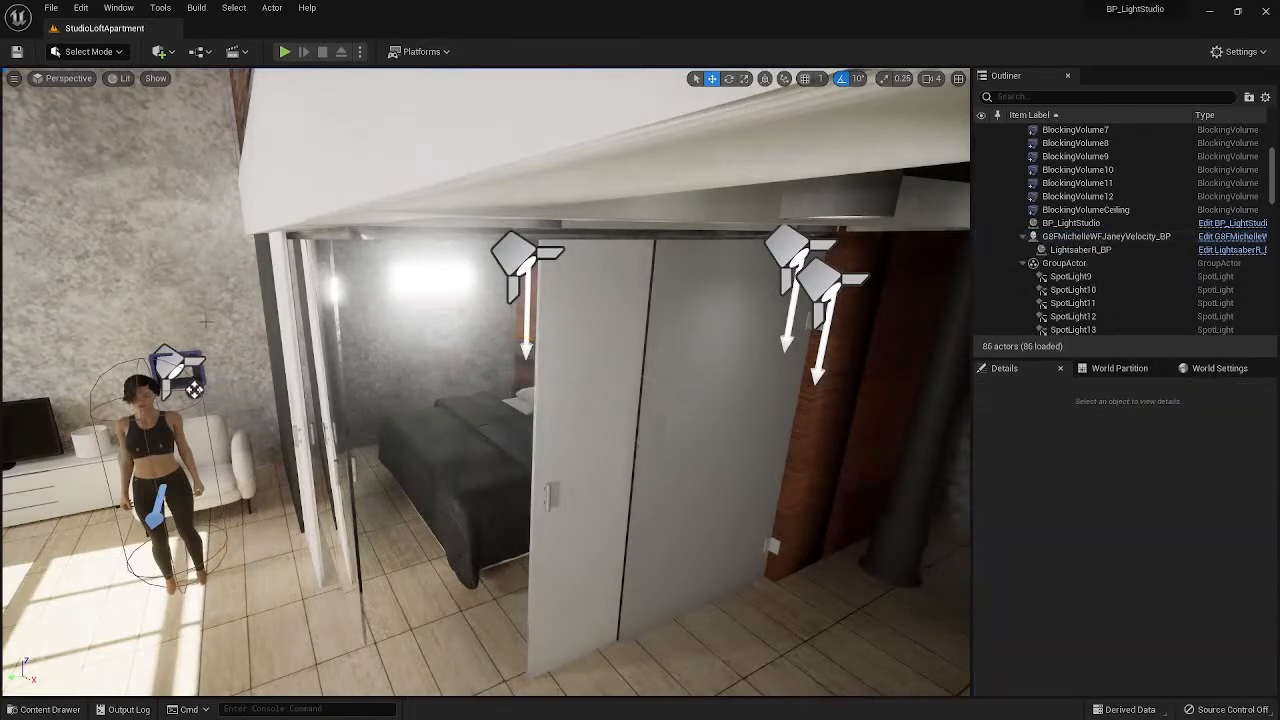
Add a Cine Camera Actor and move it above the floor beside the coffee table, at about X 1170, Y 1505, Z 521.
right_click_drag(206, 322, 178, 340)
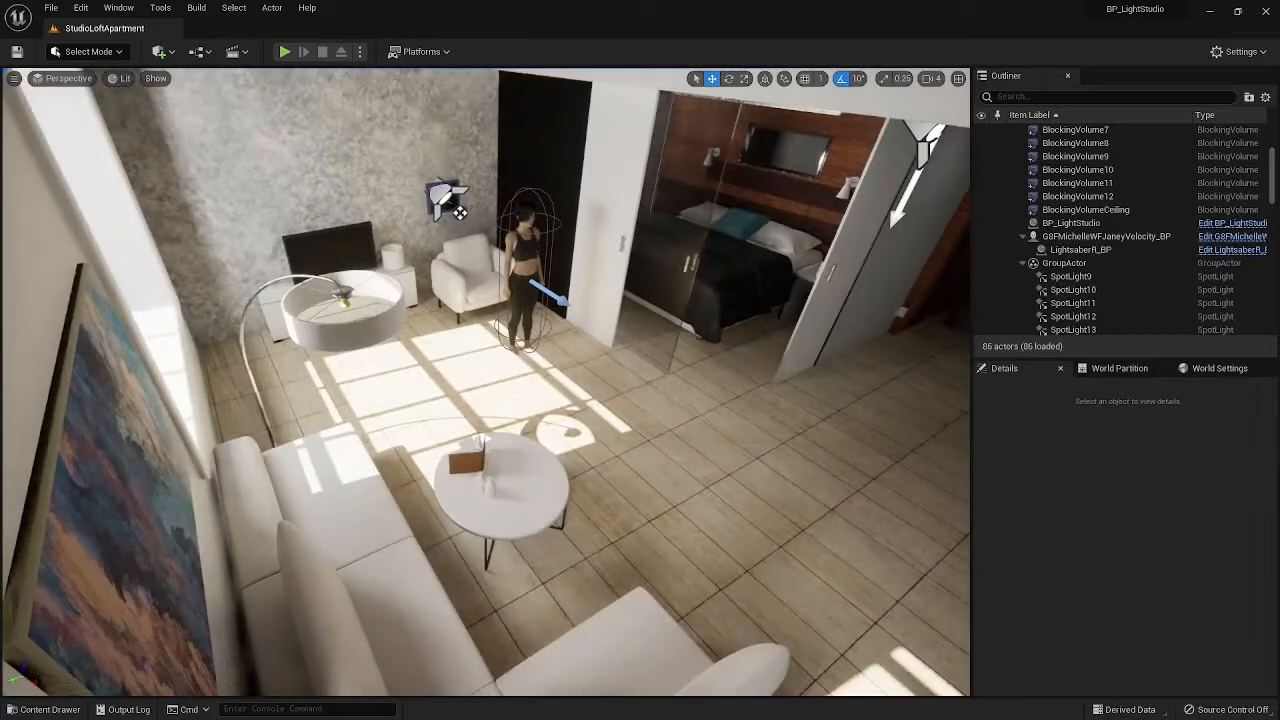
left_click(162, 52)
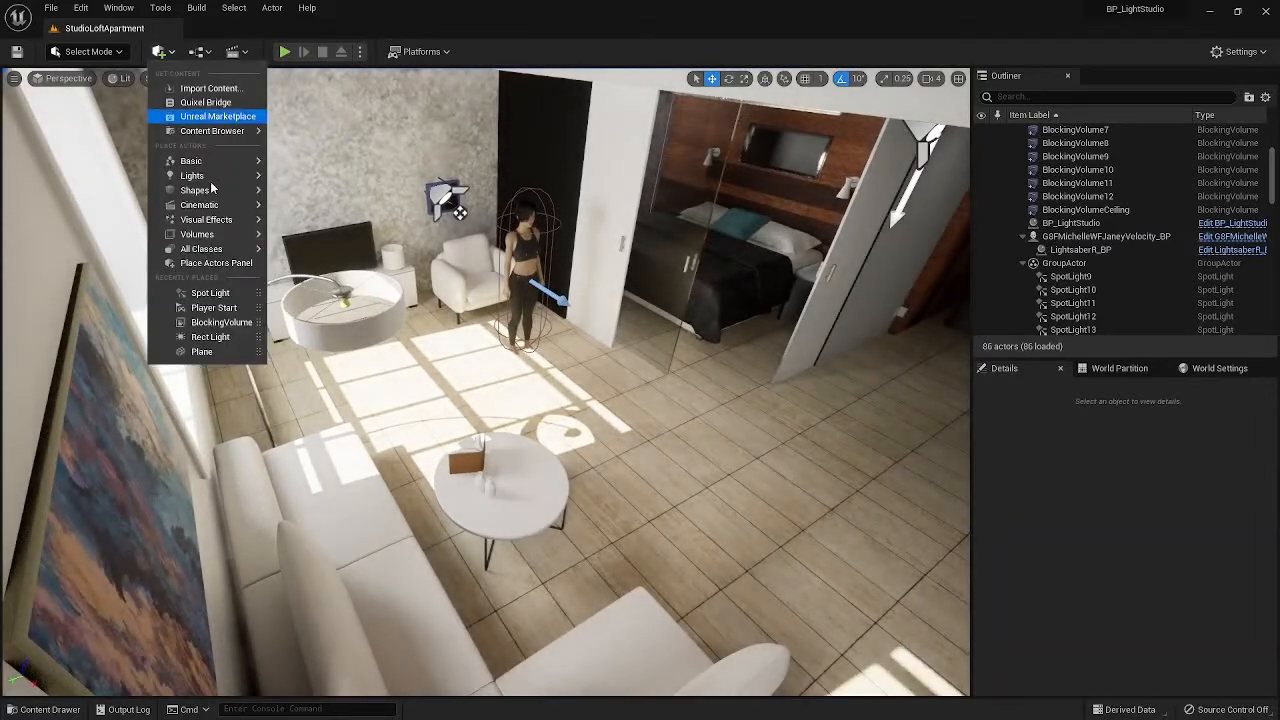
mouse_move(216, 207)
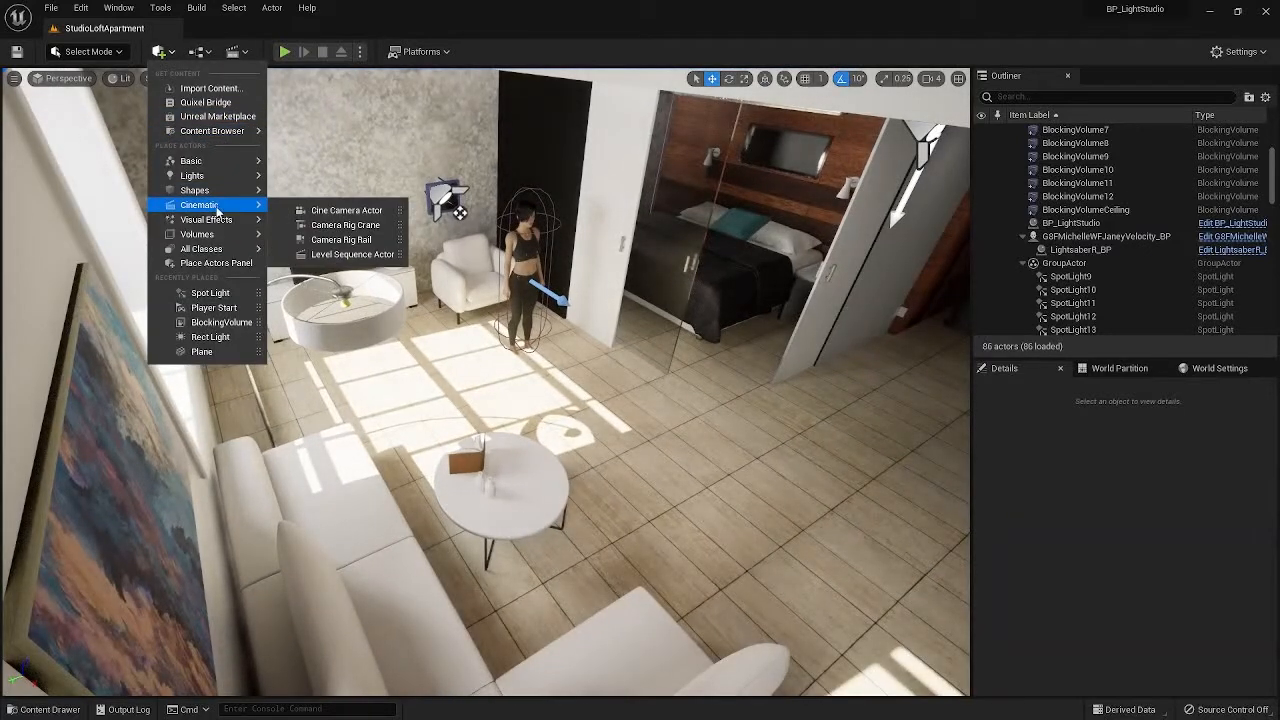
left_click(360, 211)
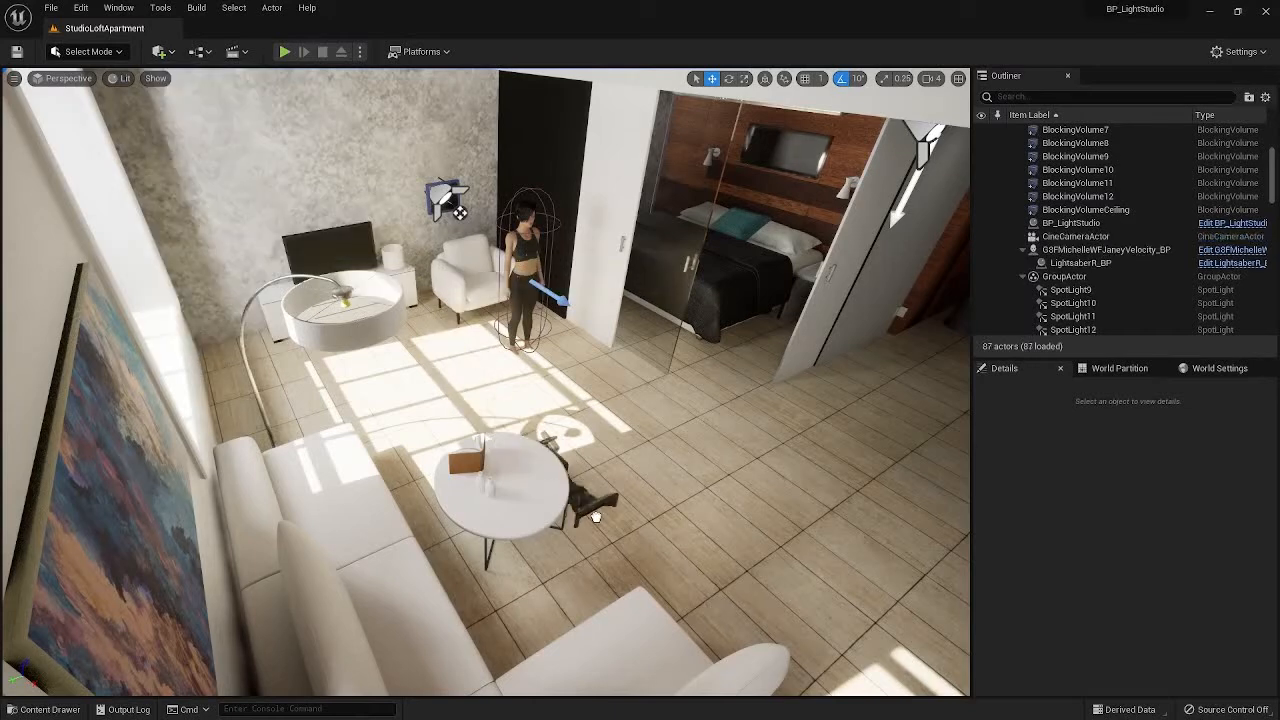
left_click(592, 512)
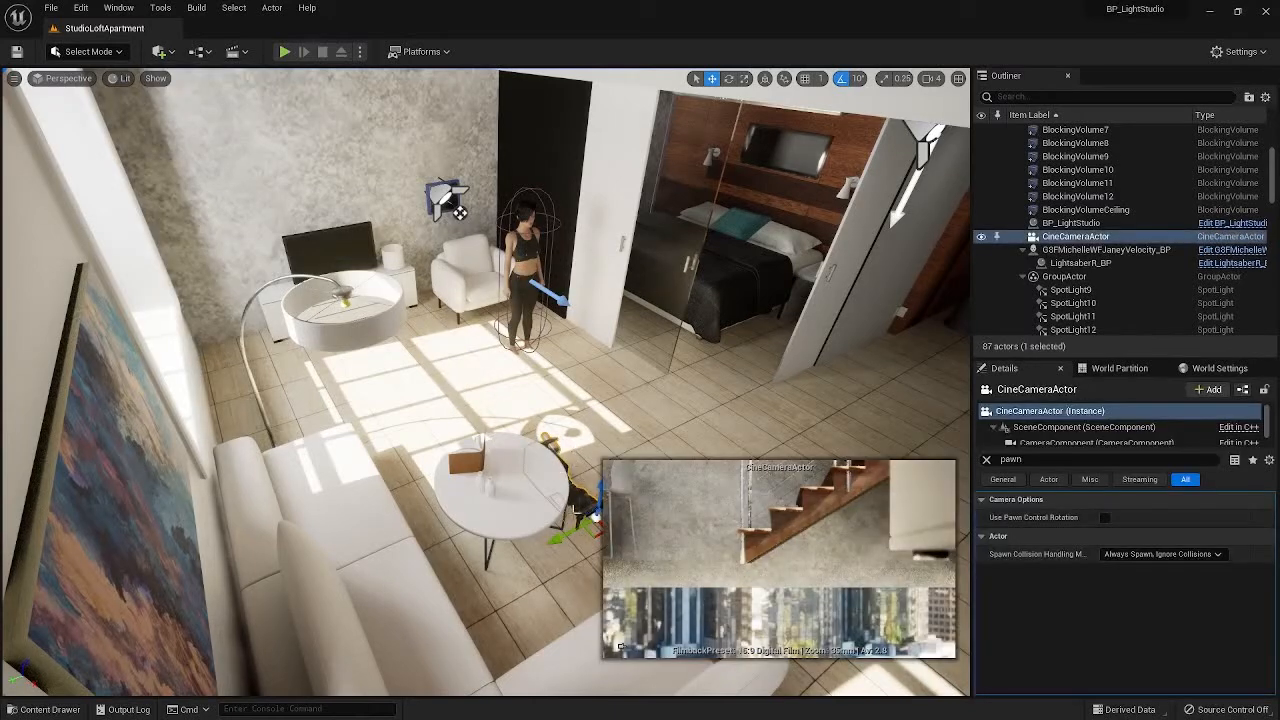
left_click_drag(586, 509, 605, 334)
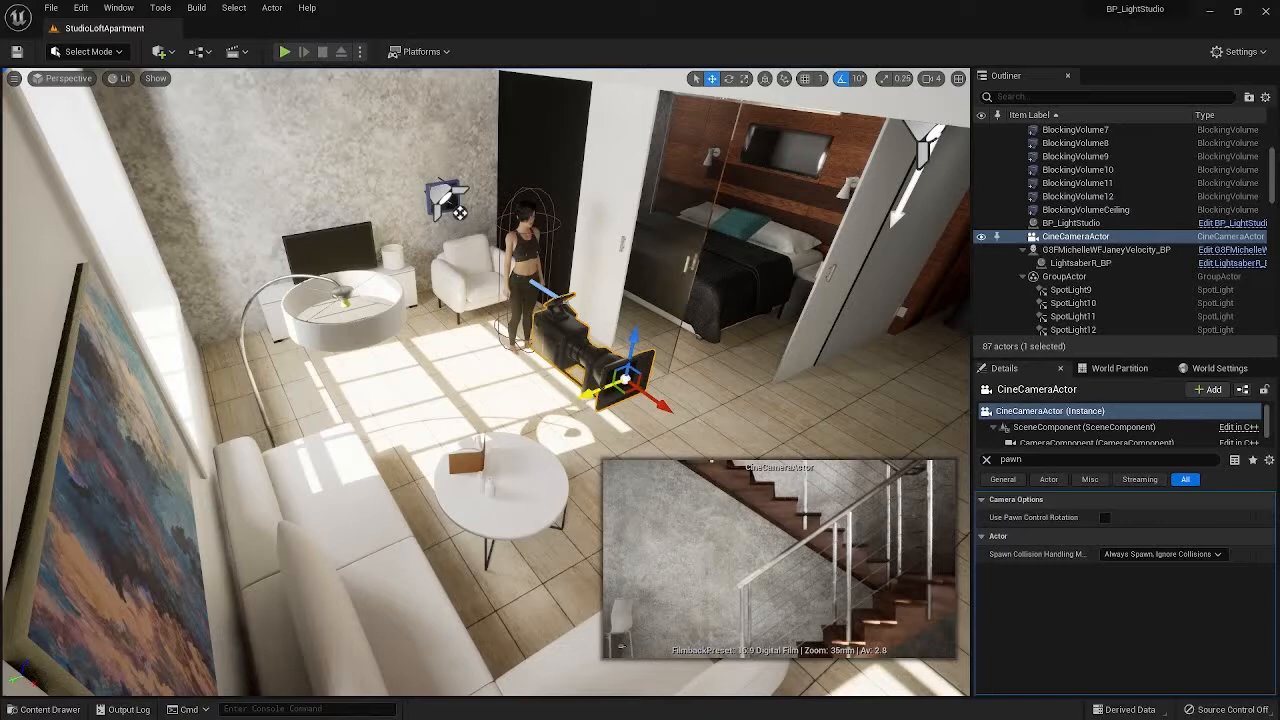
left_click_drag(590, 393, 502, 428)
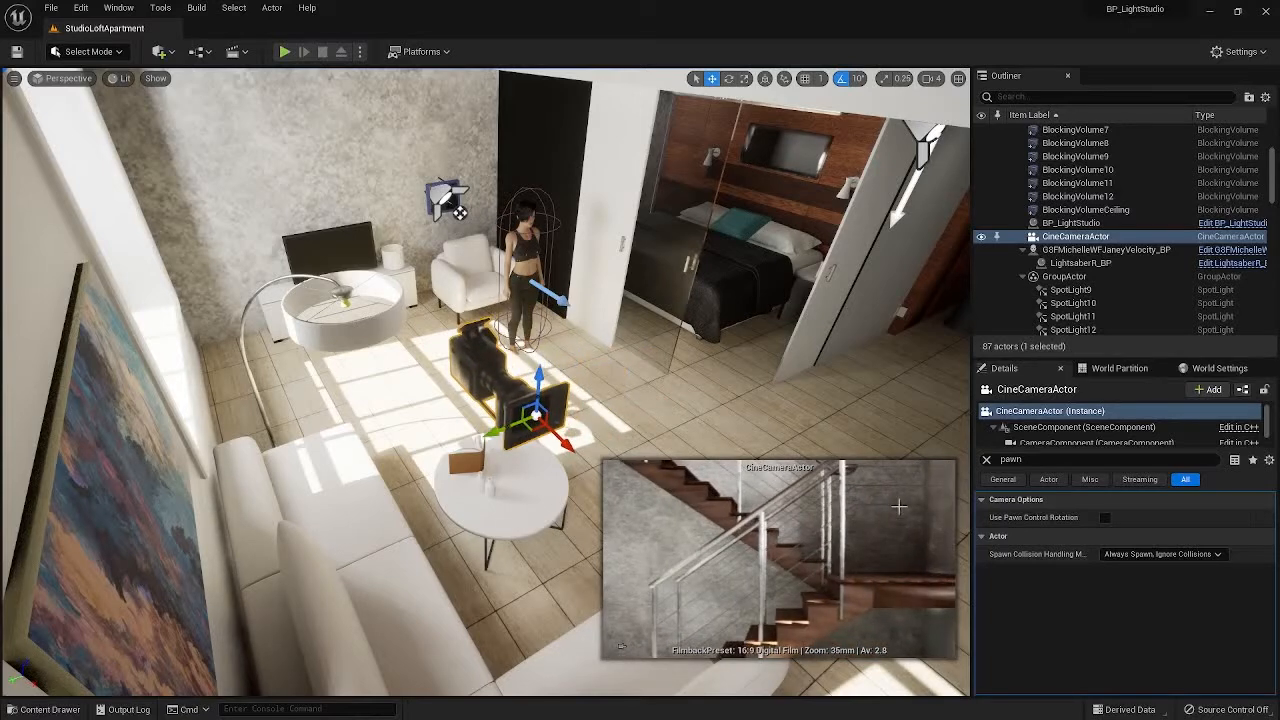
Enable Look at Tracking on the cine camera and set its Actor to Track to G8FMichelleWFJaneyVelocity_BP.
left_click(986, 461)
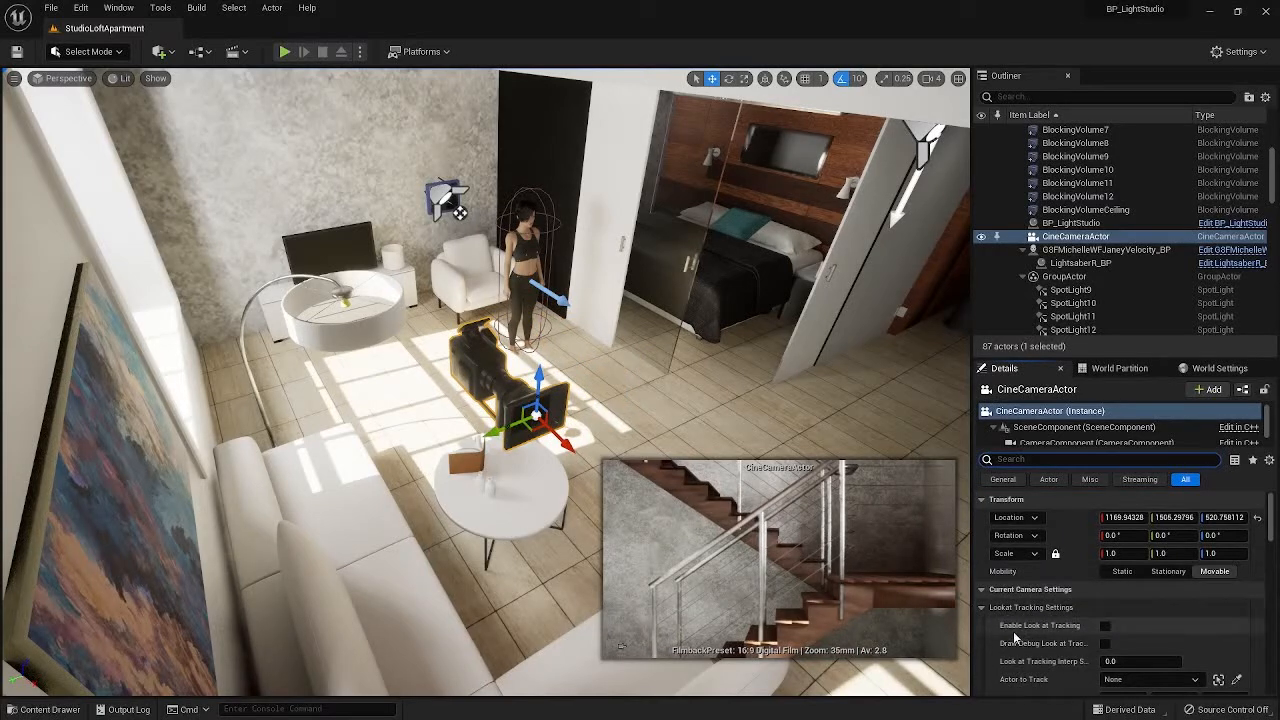
left_click(1104, 626)
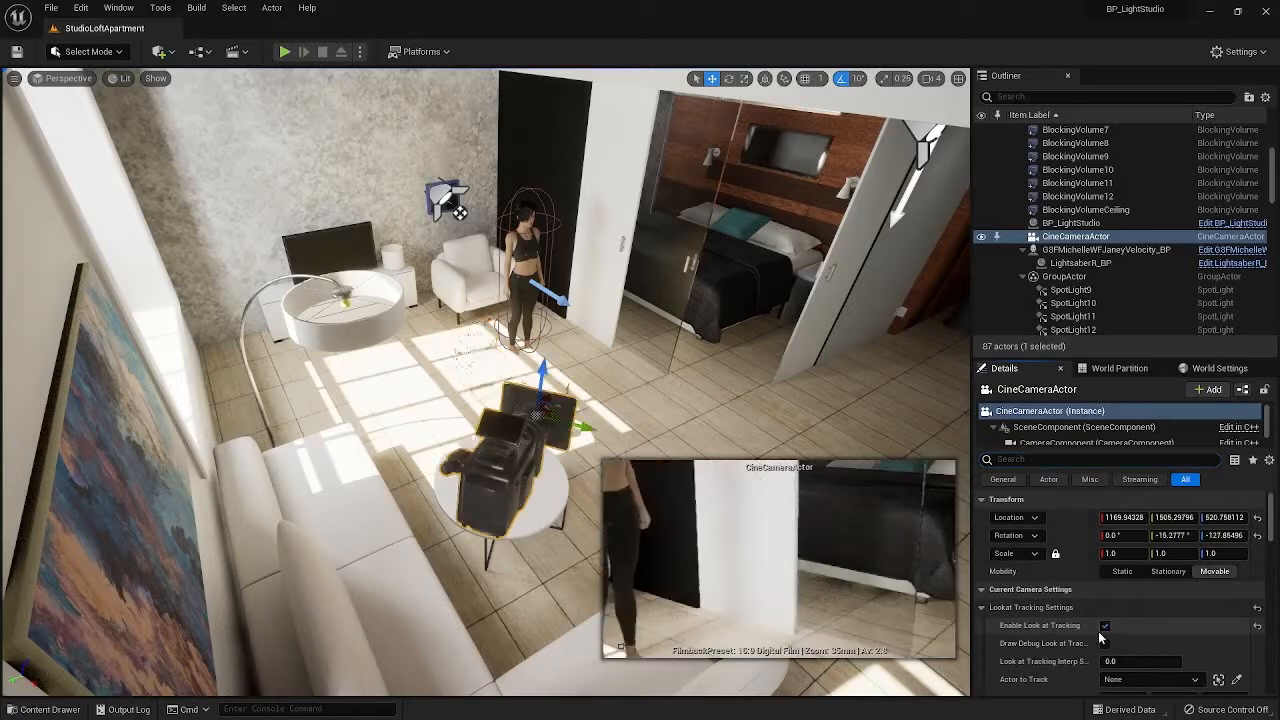
left_click(1146, 681)
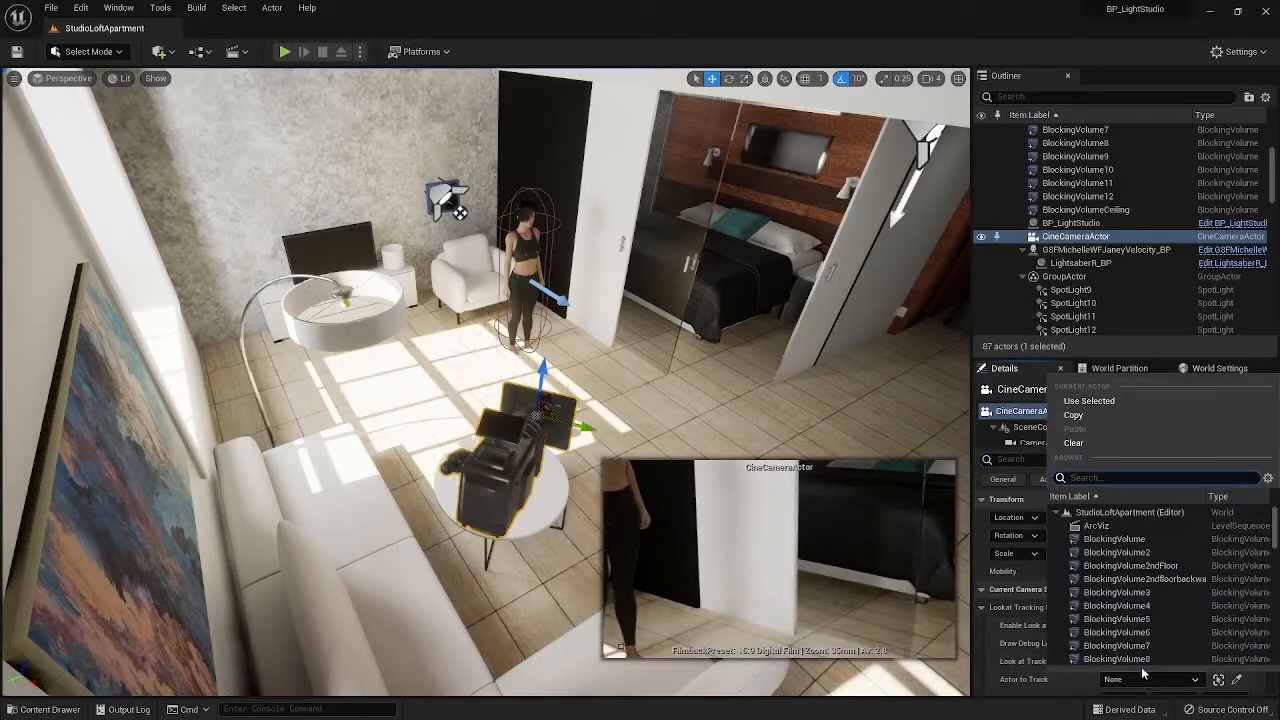
type("bp")
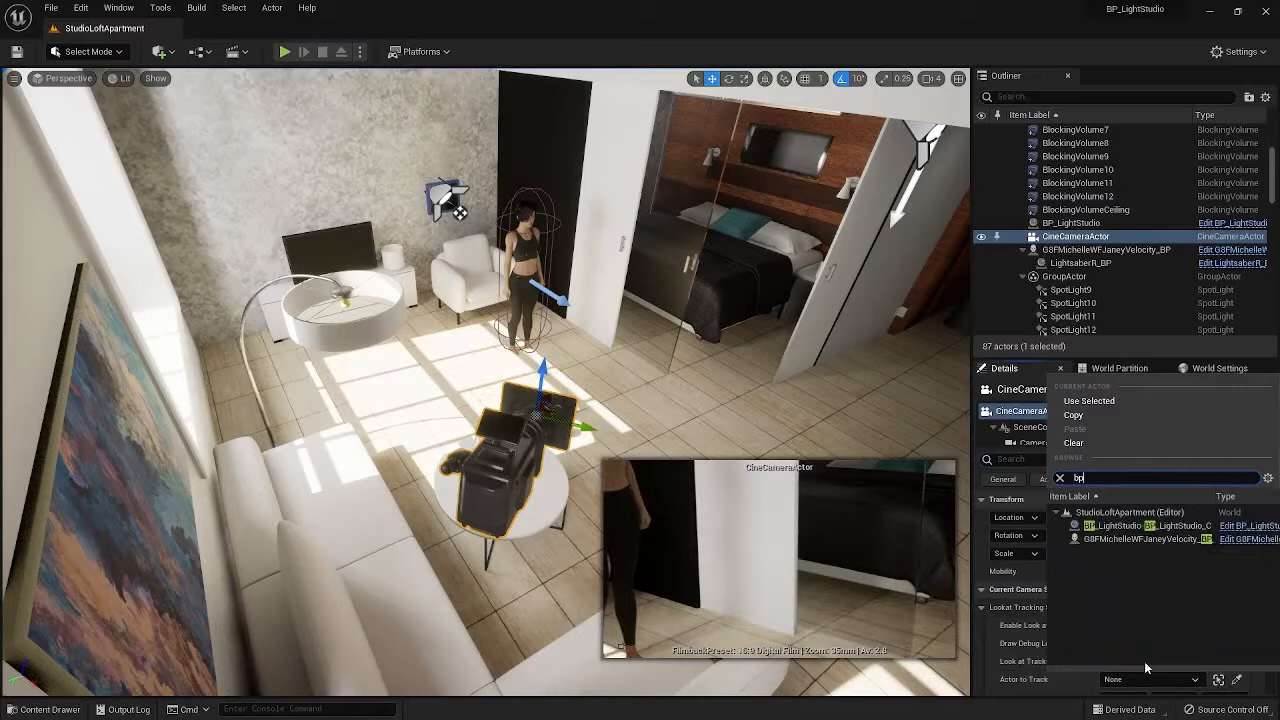
left_click(1111, 538)
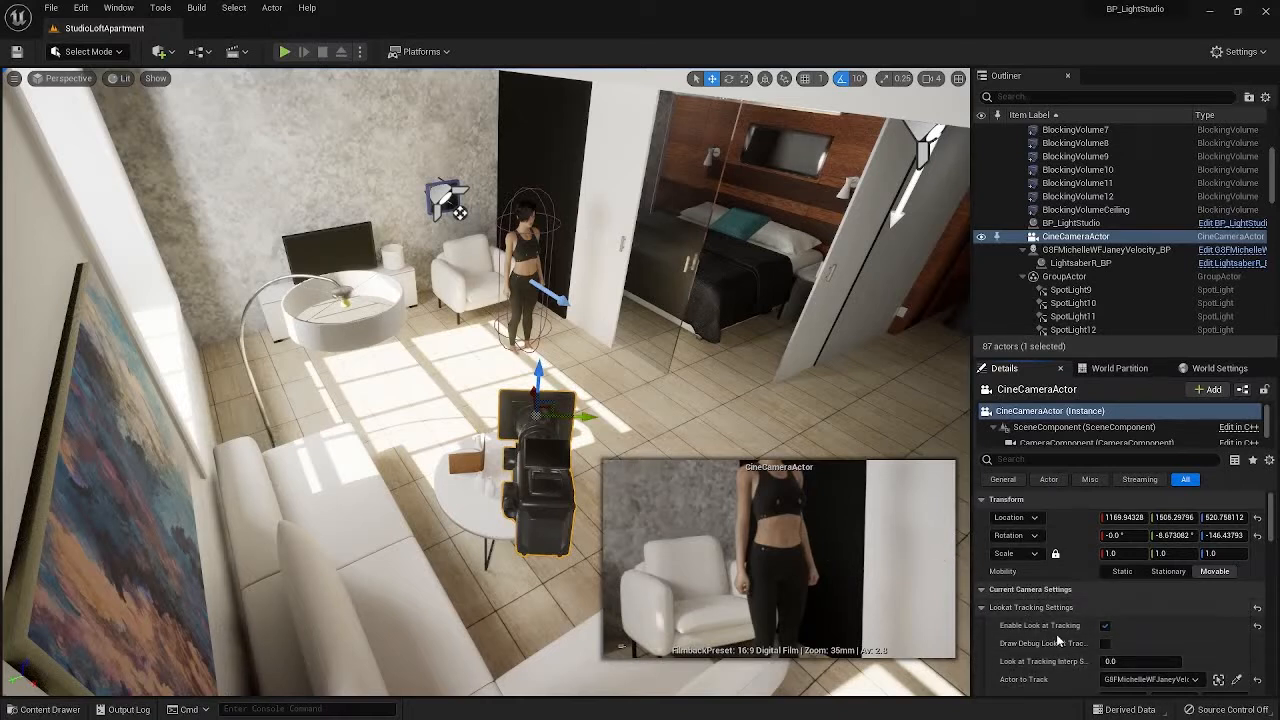
scroll(1050, 615, "down", 1)
scroll(1052, 527, "up", 1)
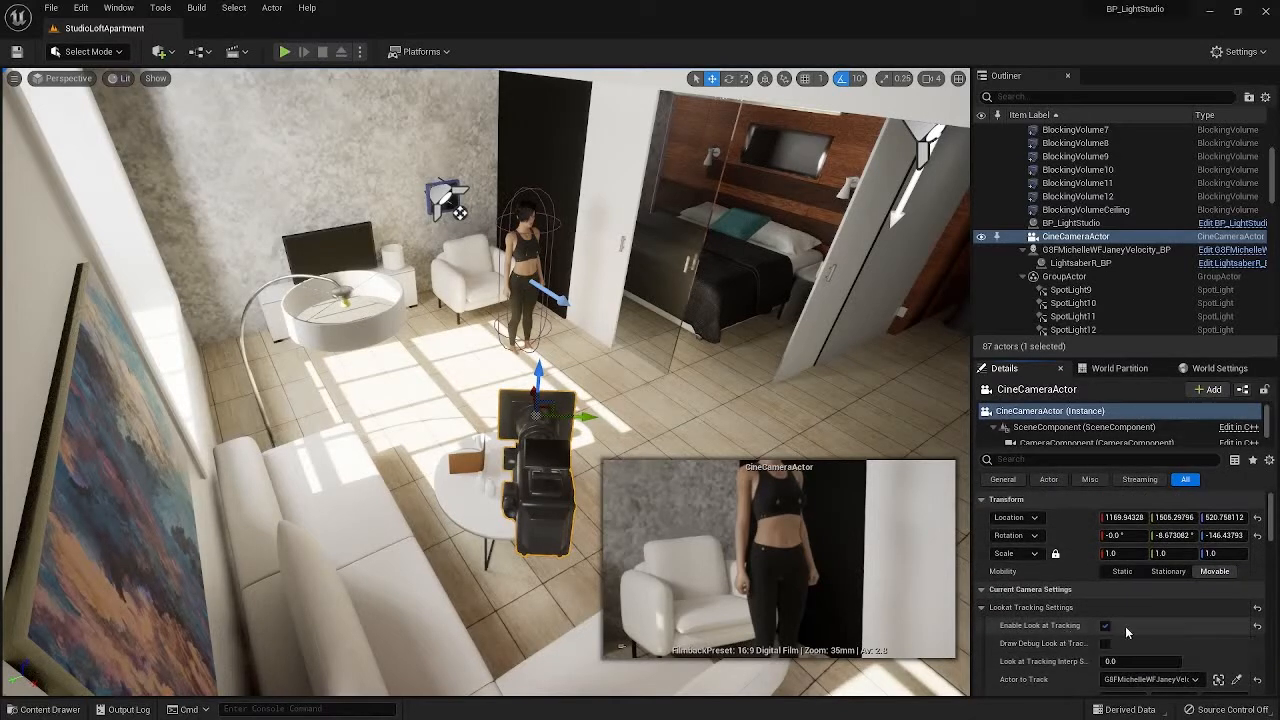
Set the cine camera's Current Focal Length to 15.0.
scroll(1125, 626, "down", 3)
scroll(1125, 626, "down", 4)
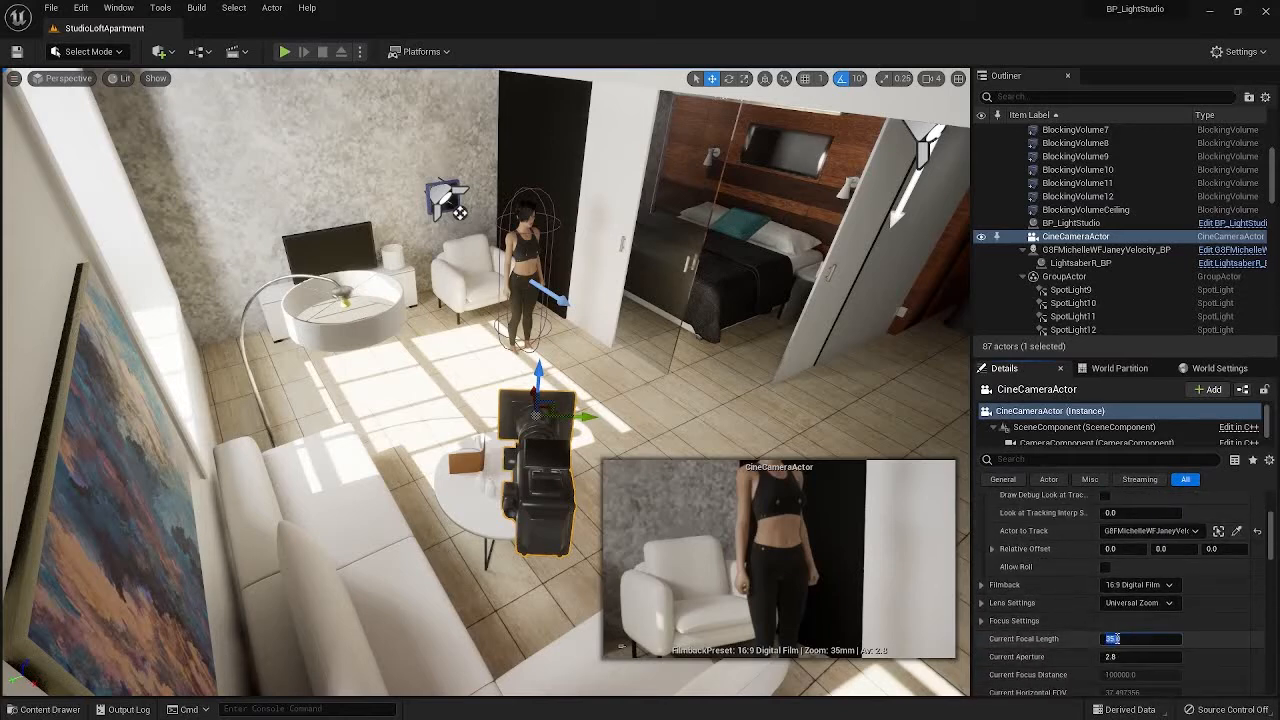
key("Return")
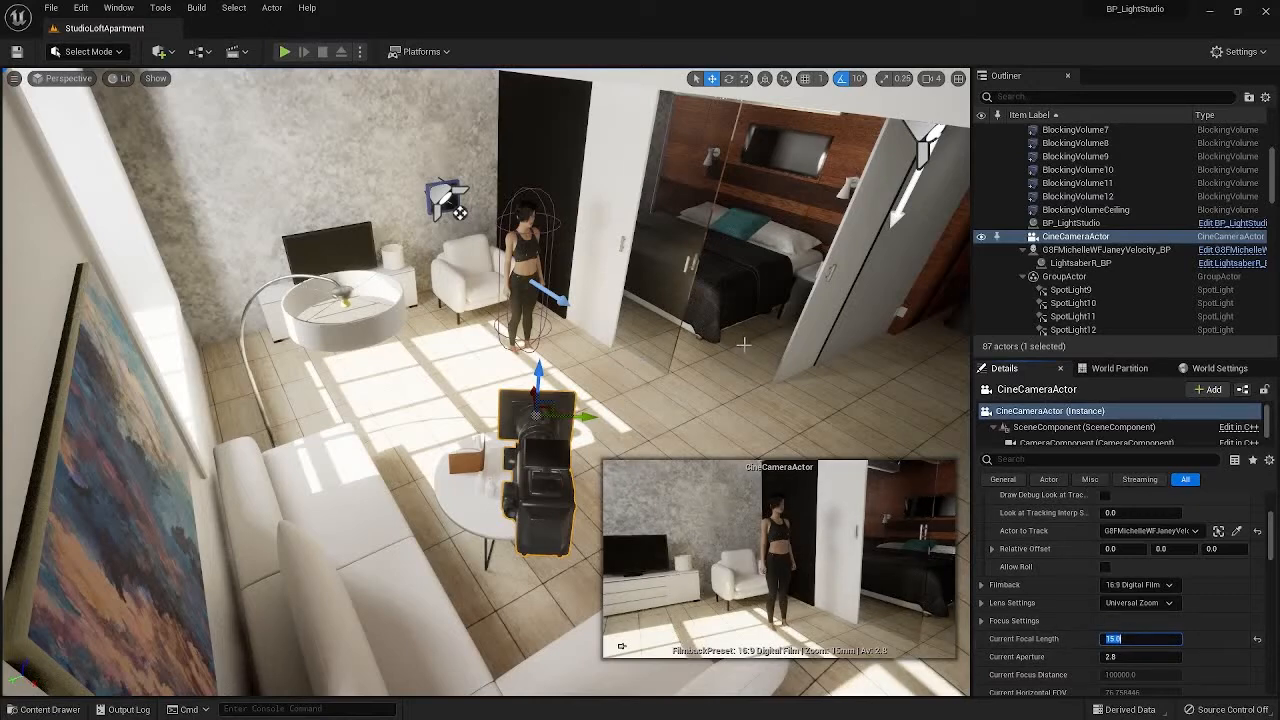
Add a Spot Light on the floor near the cine camera and rename it CameraLight.
left_click(160, 52)
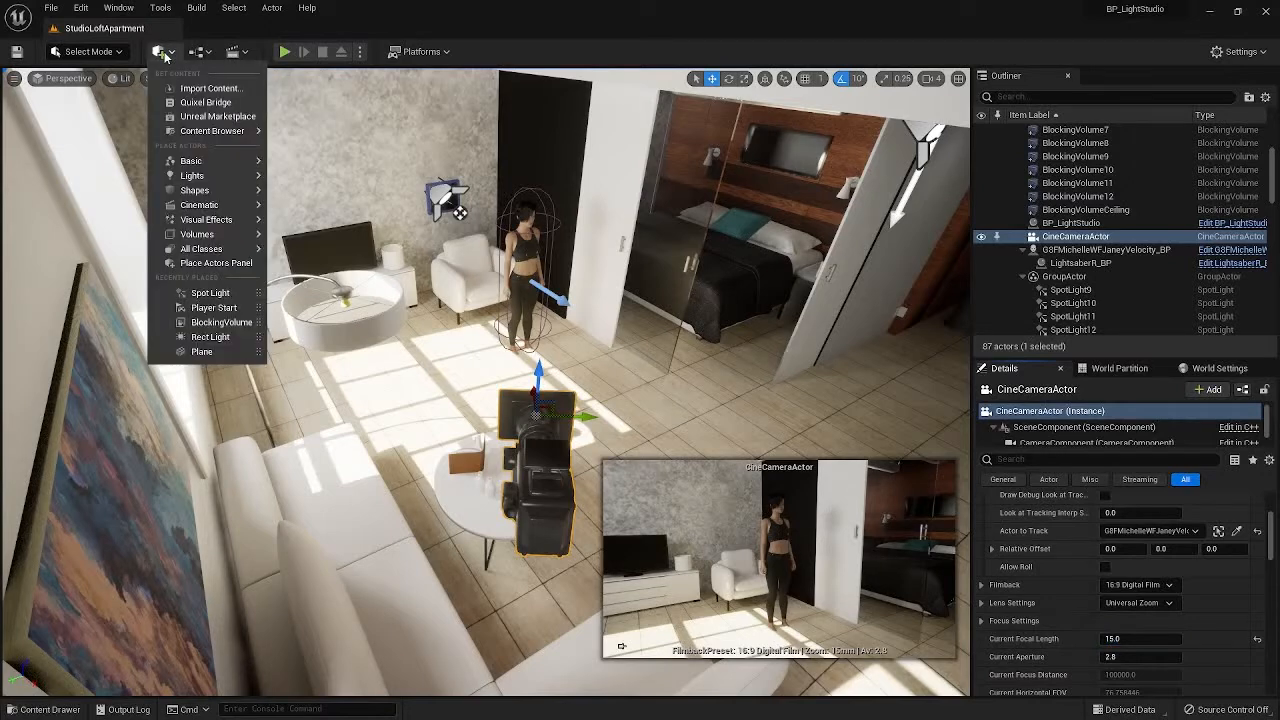
mouse_move(193, 177)
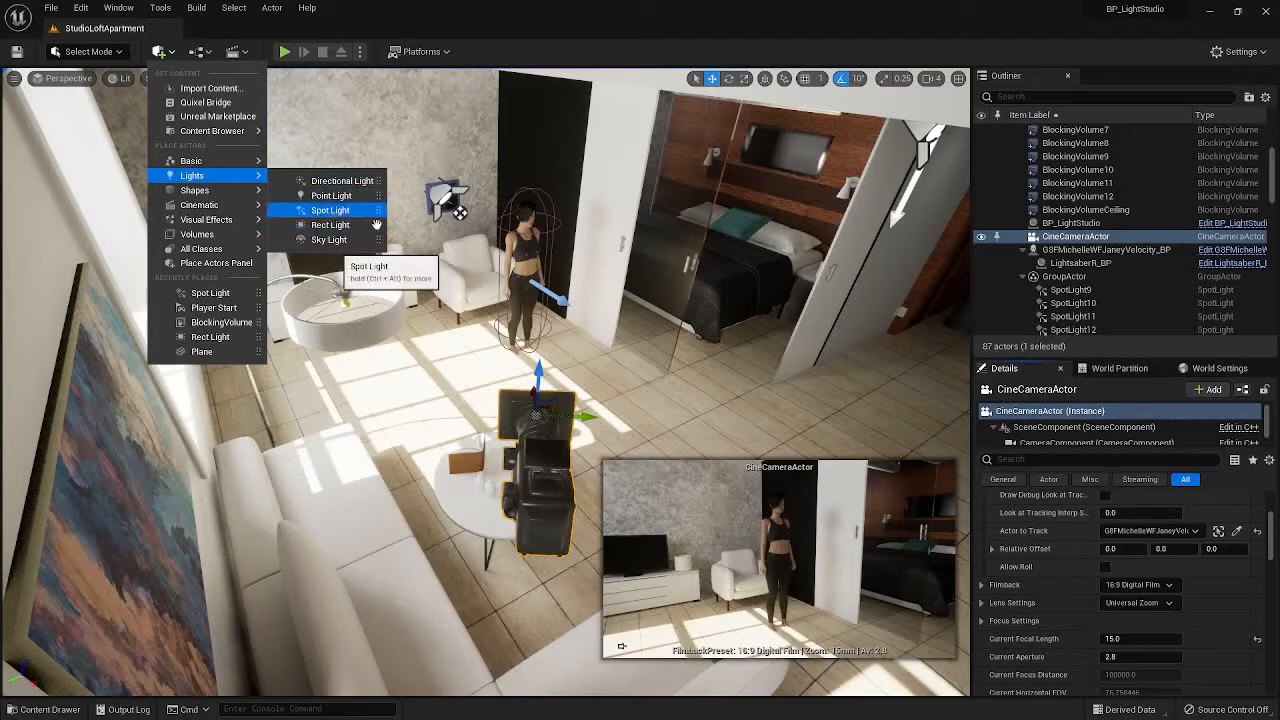
left_click_drag(376, 225, 655, 432)
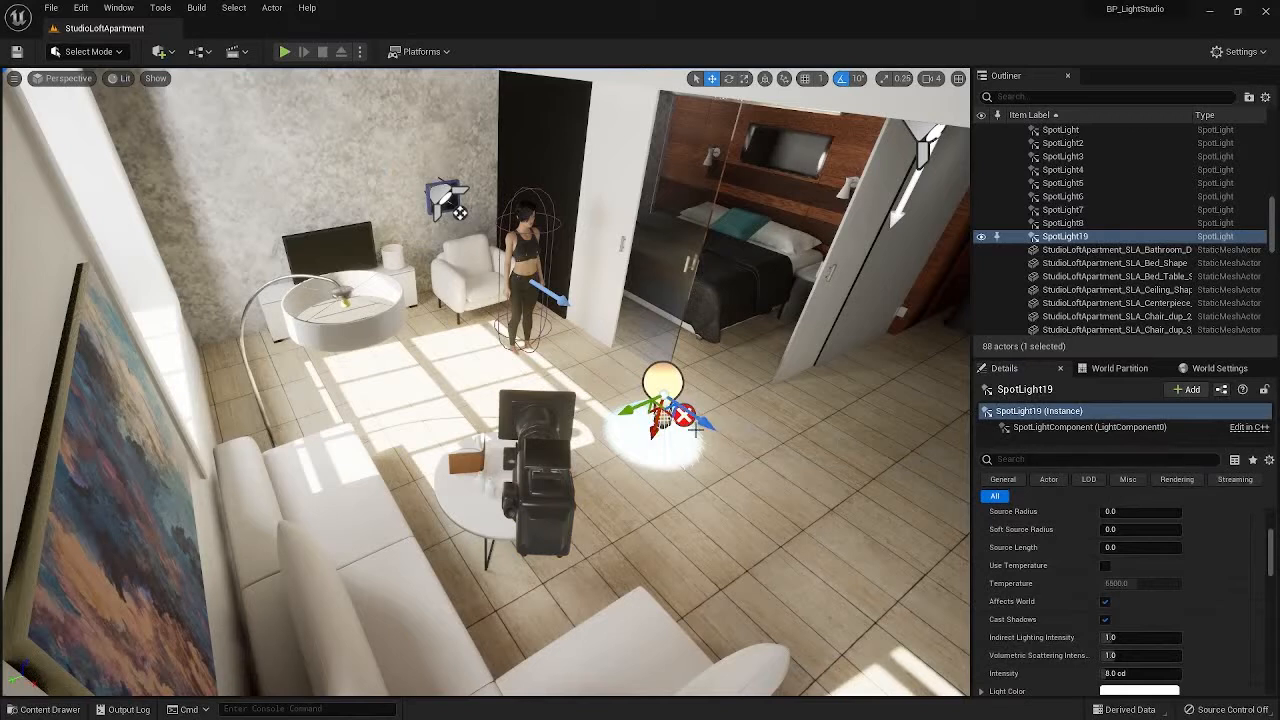
left_click(1066, 242)
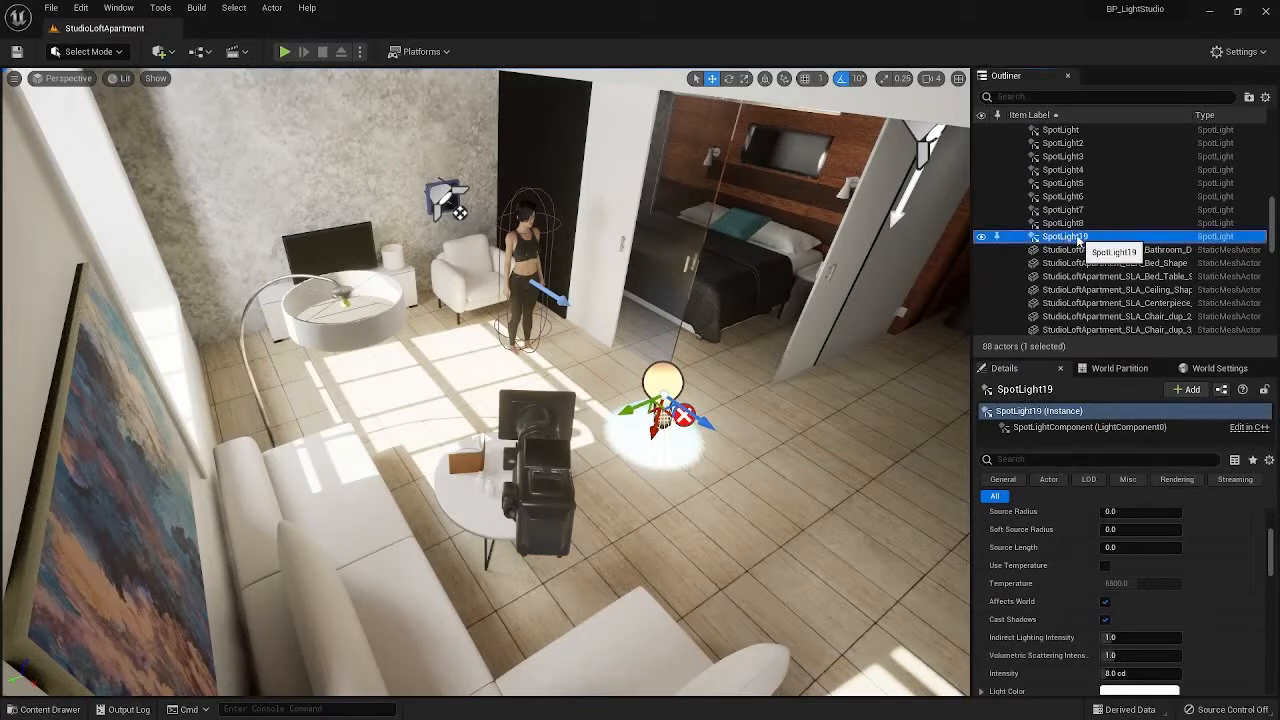
left_click(1080, 240)
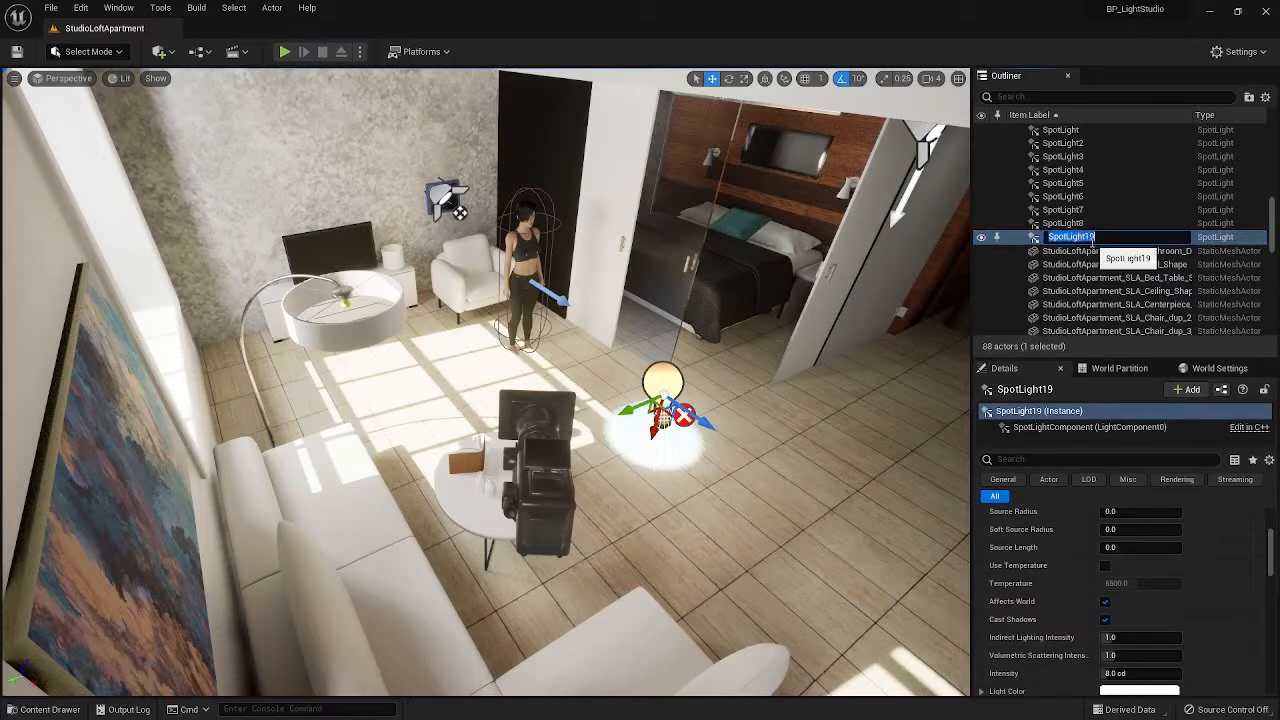
type("CameraLight")
key("Return")
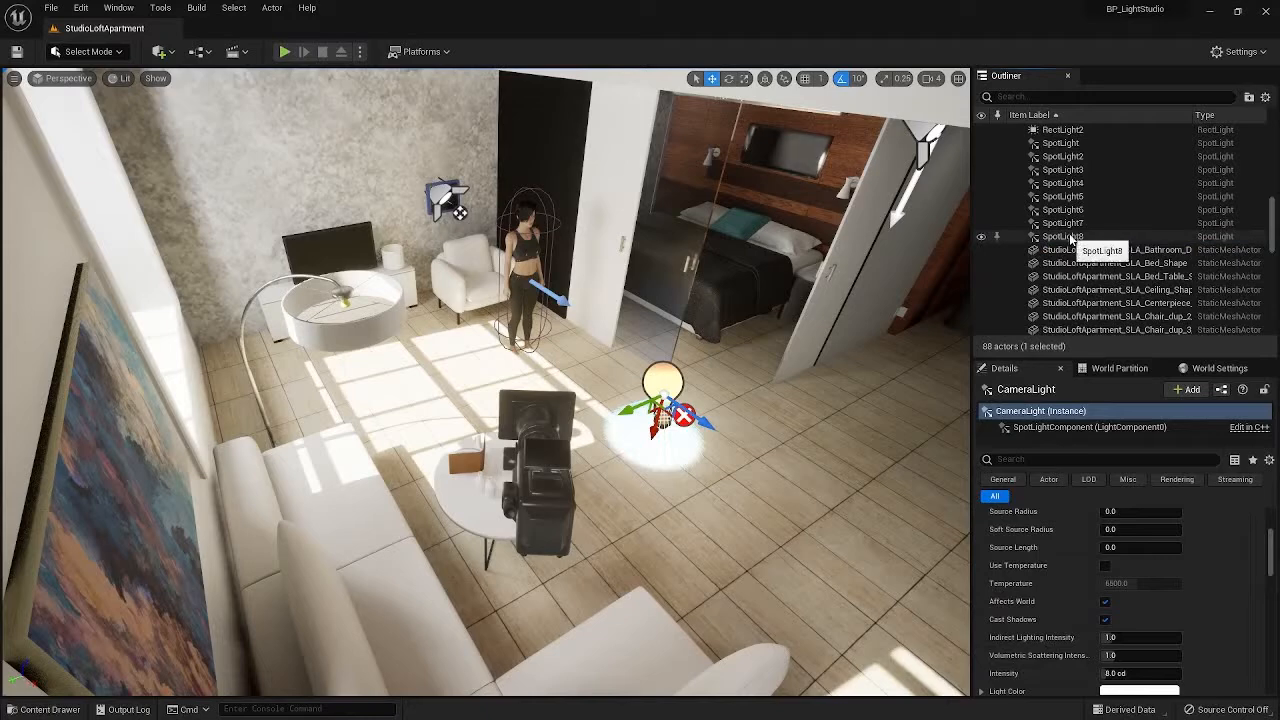
Attach CameraLight to the CineCameraActor as its child.
scroll(1070, 238, "up", 3)
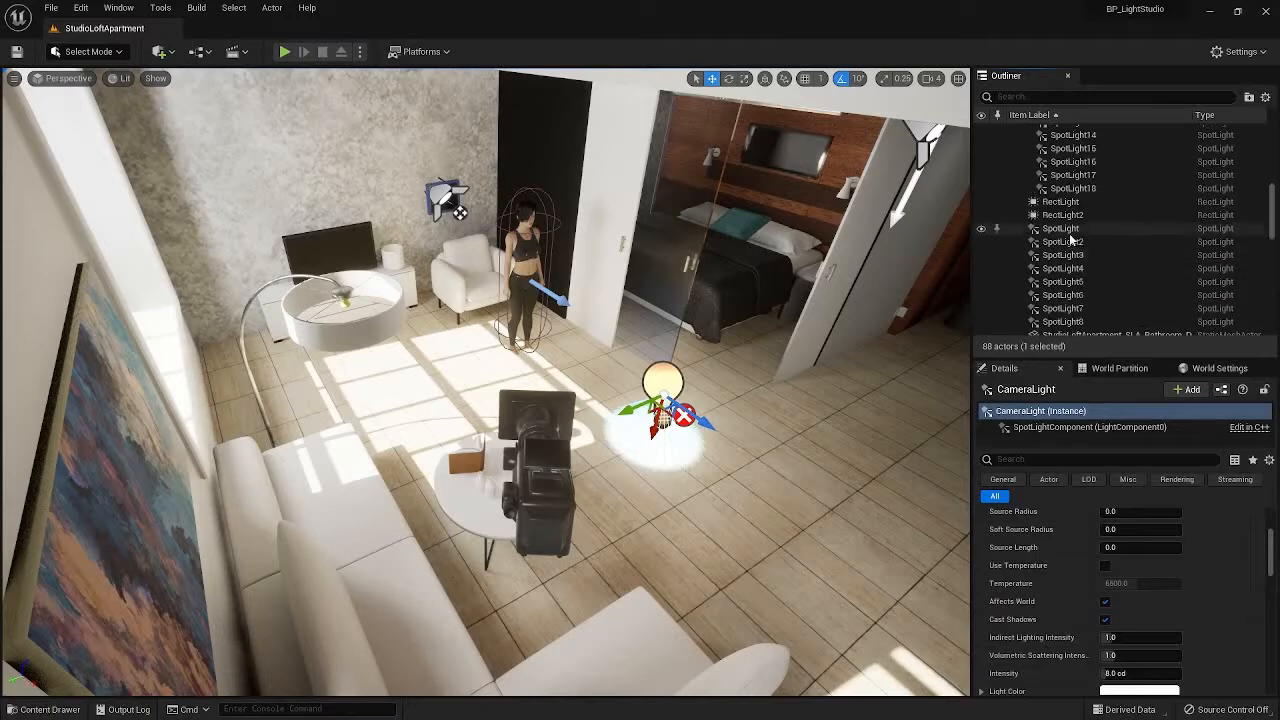
scroll(1070, 238, "up", 8)
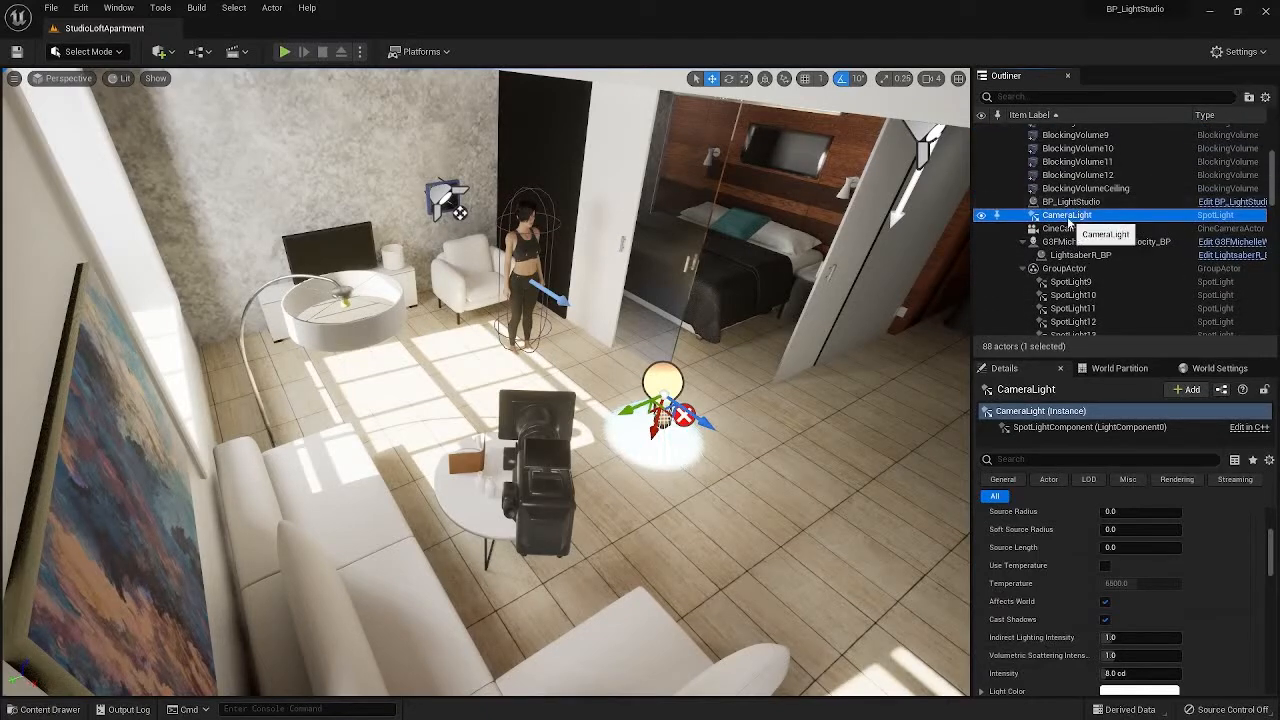
mouse_move(1069, 218)
left_mouse_down()
mouse_move(1117, 224)
mouse_move(1072, 236)
left_mouse_up()
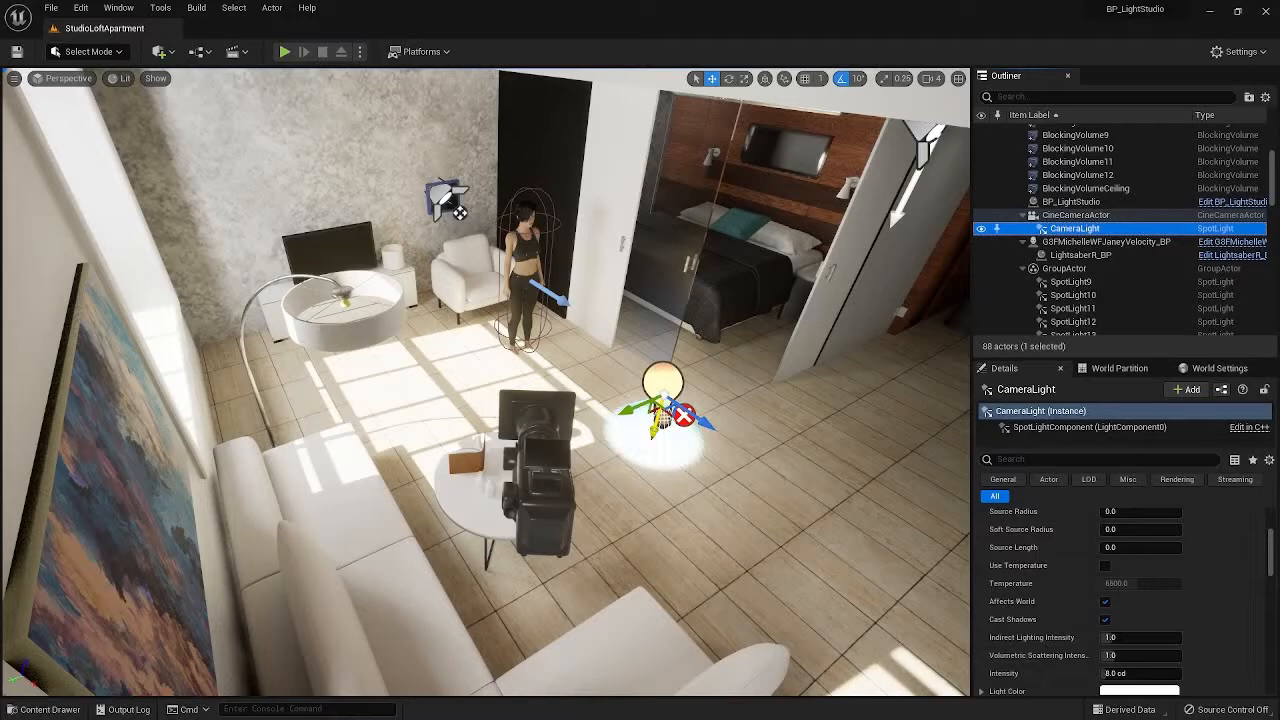
Raise CameraLight off the floor and move it directly above the cine camera.
left_click_drag(656, 432, 681, 338)
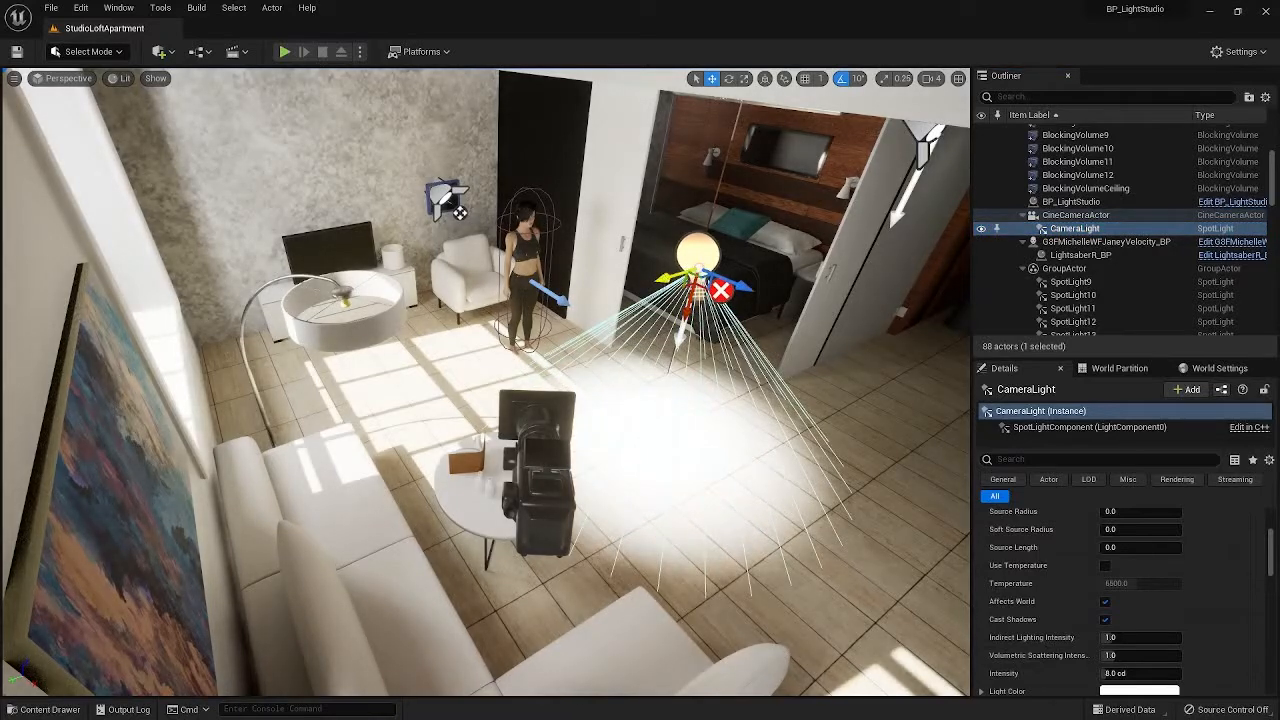
left_click_drag(688, 300, 479, 358)
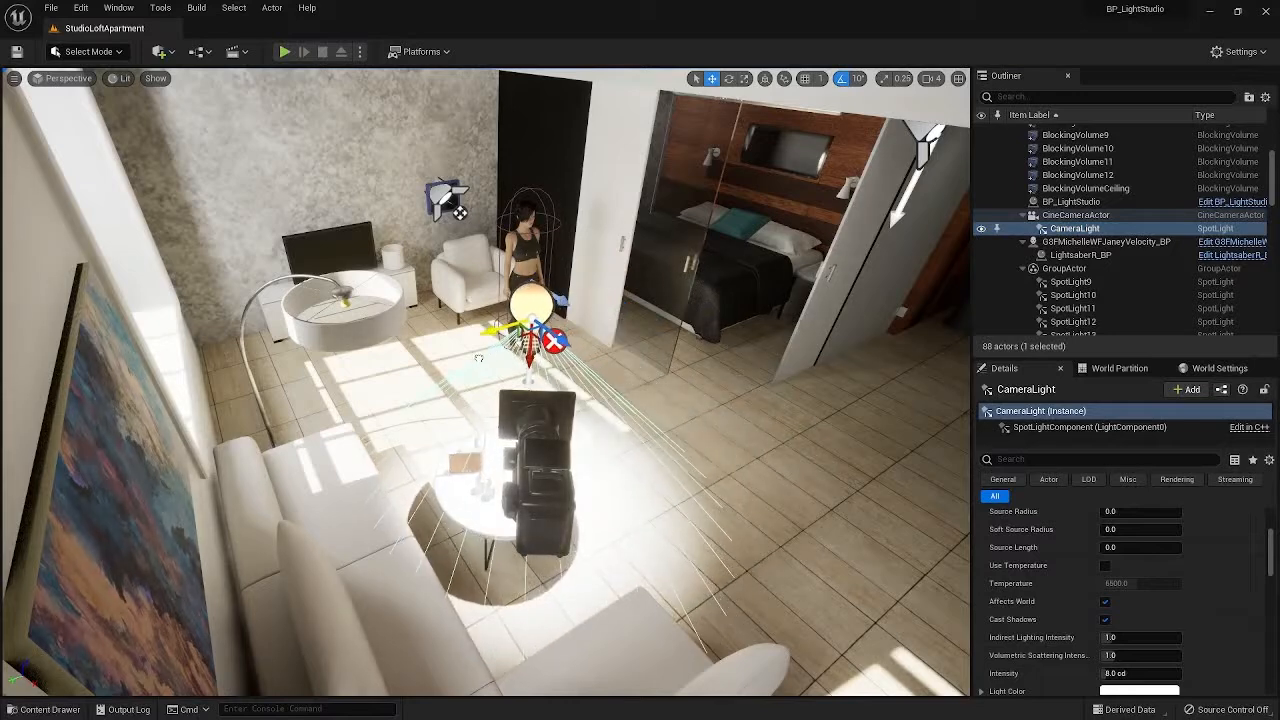
left_click_drag(555, 342, 548, 420)
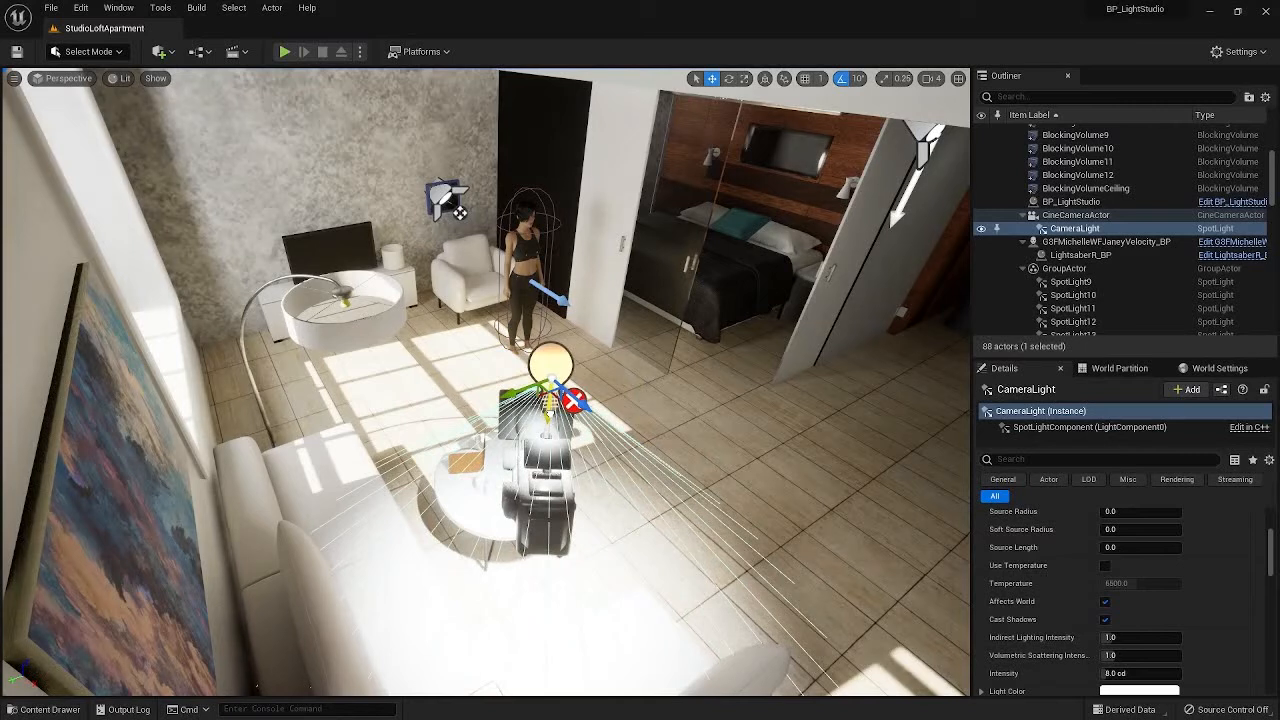
Rotate CameraLight to shine in the direction of the cine camera's lens and lower it onto the camera body.
left_click(728, 78)
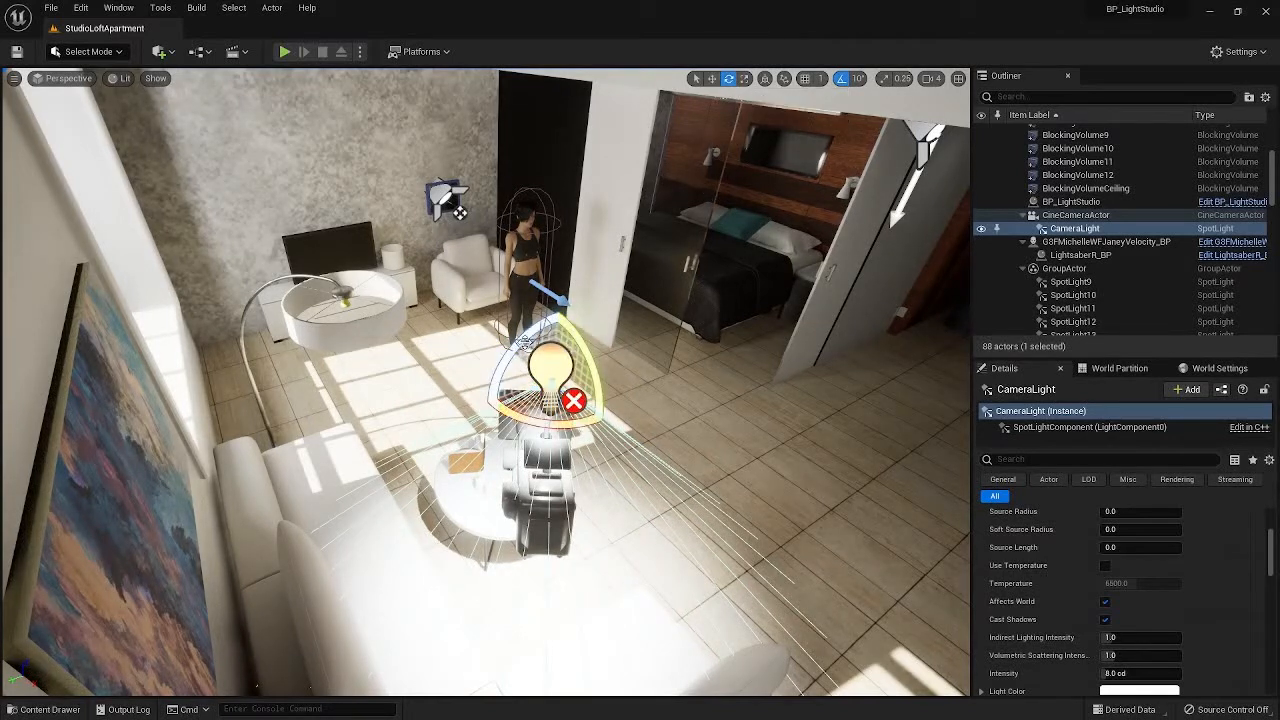
key("f")
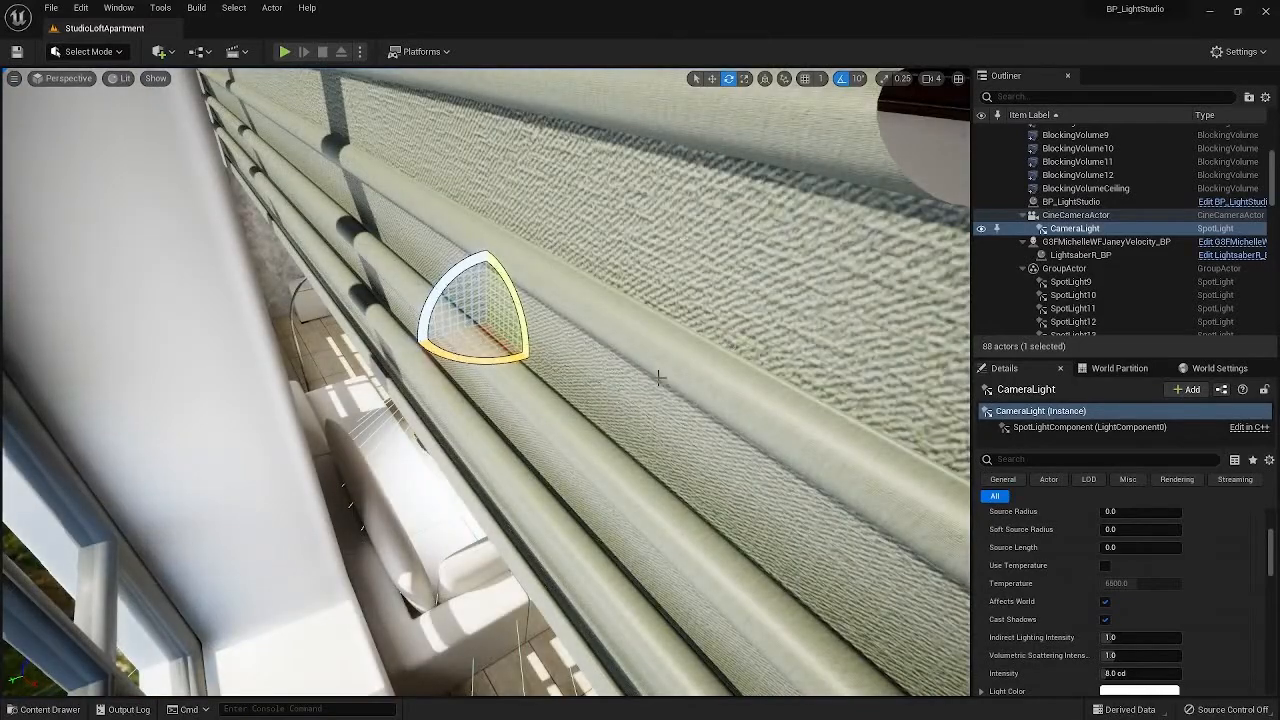
left_click_drag(486, 330, 462, 362, "alt")
left_click_drag(486, 382, 545, 350, "alt")
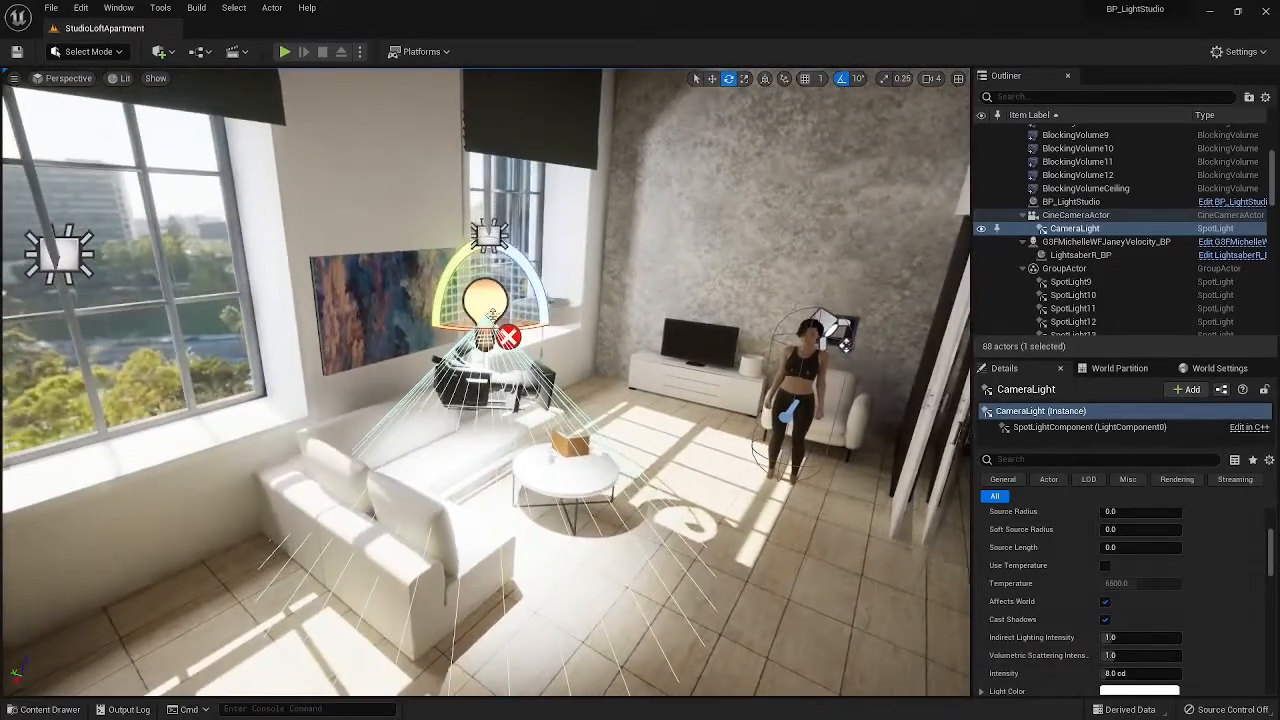
left_click_drag(452, 270, 522, 368)
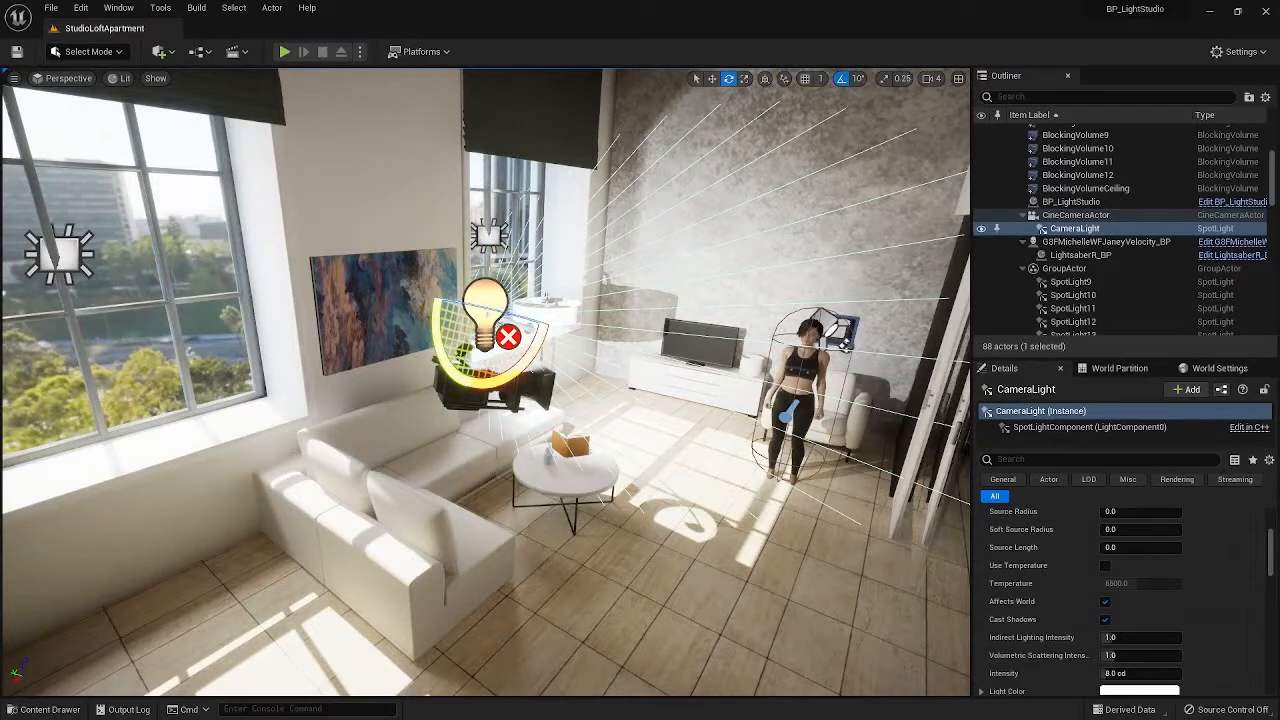
right_click_drag(520, 380, 526, 355)
key("w")
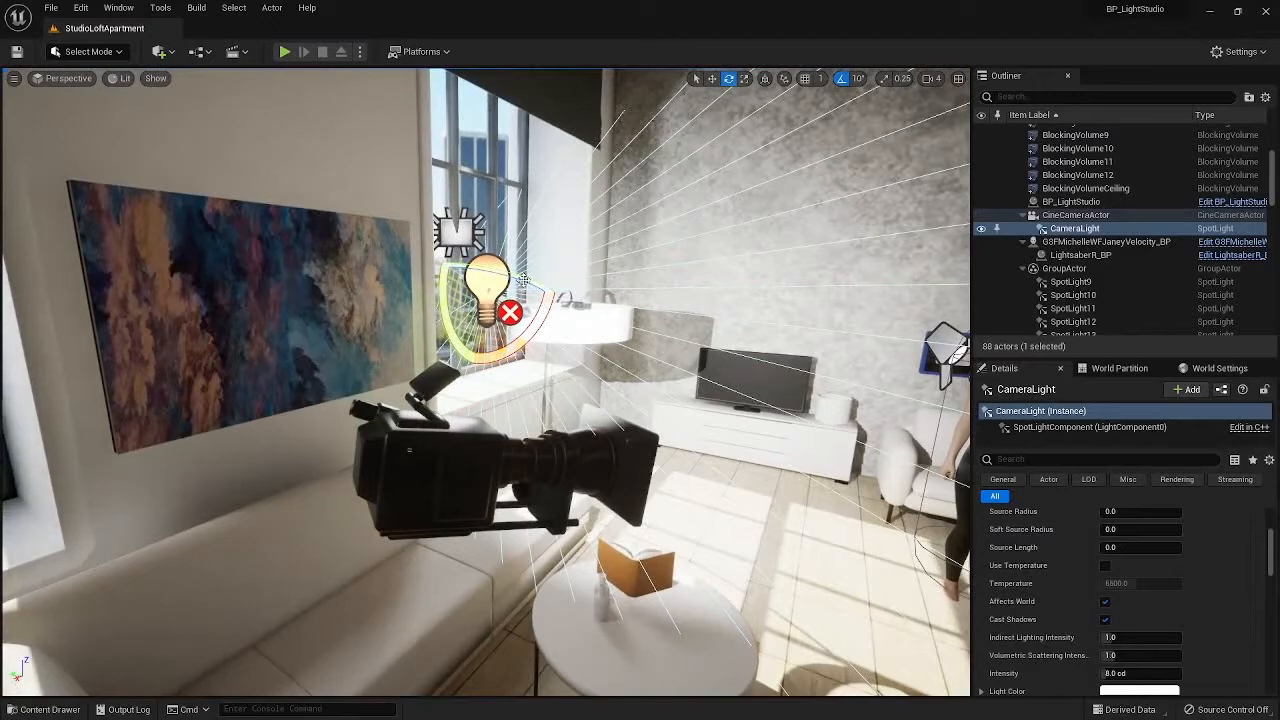
left_click_drag(522, 278, 549, 313)
mouse_move(427, 298)
left_mouse_down()
mouse_move(430, 320)
mouse_move(432, 297)
left_mouse_up()
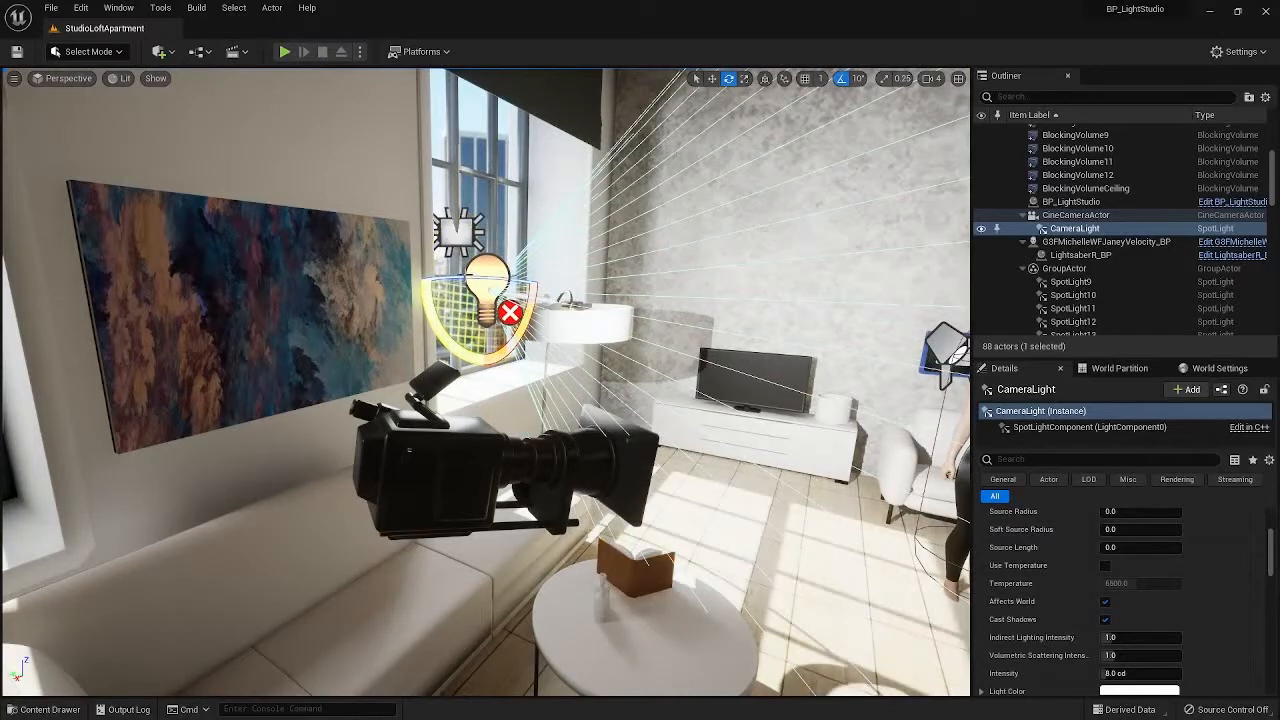
left_click(712, 78)
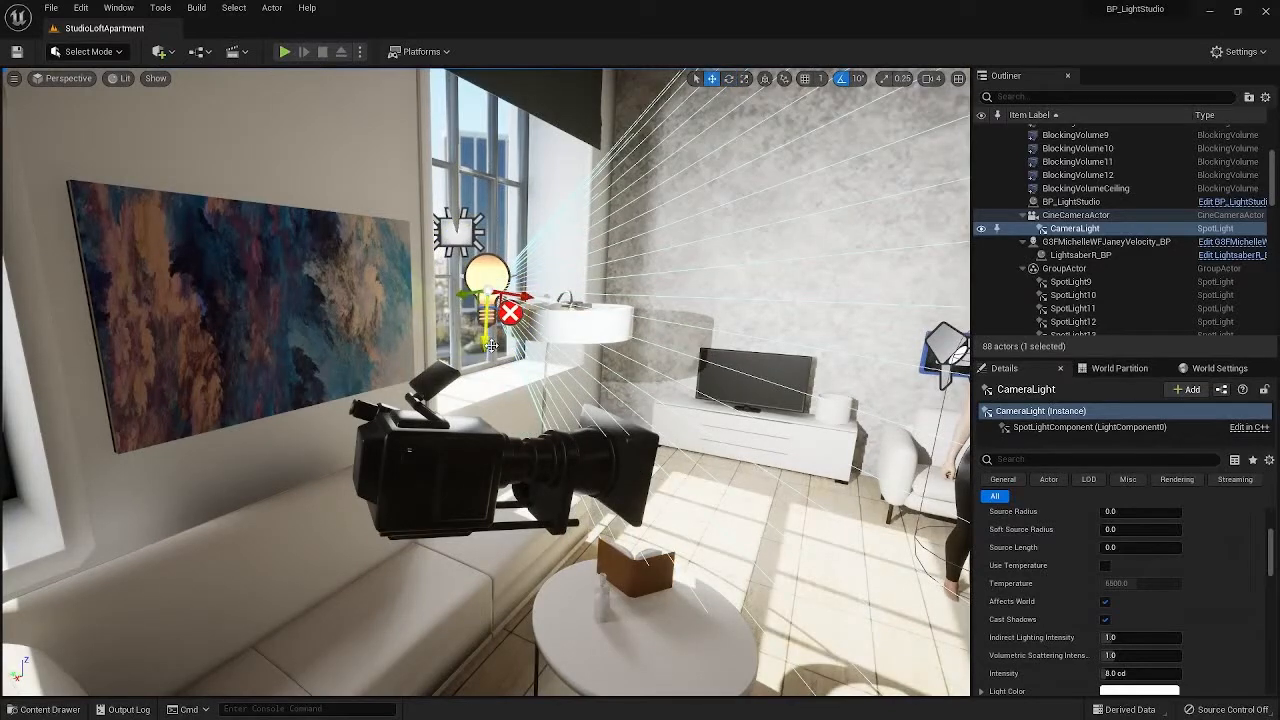
left_click_drag(487, 345, 487, 458)
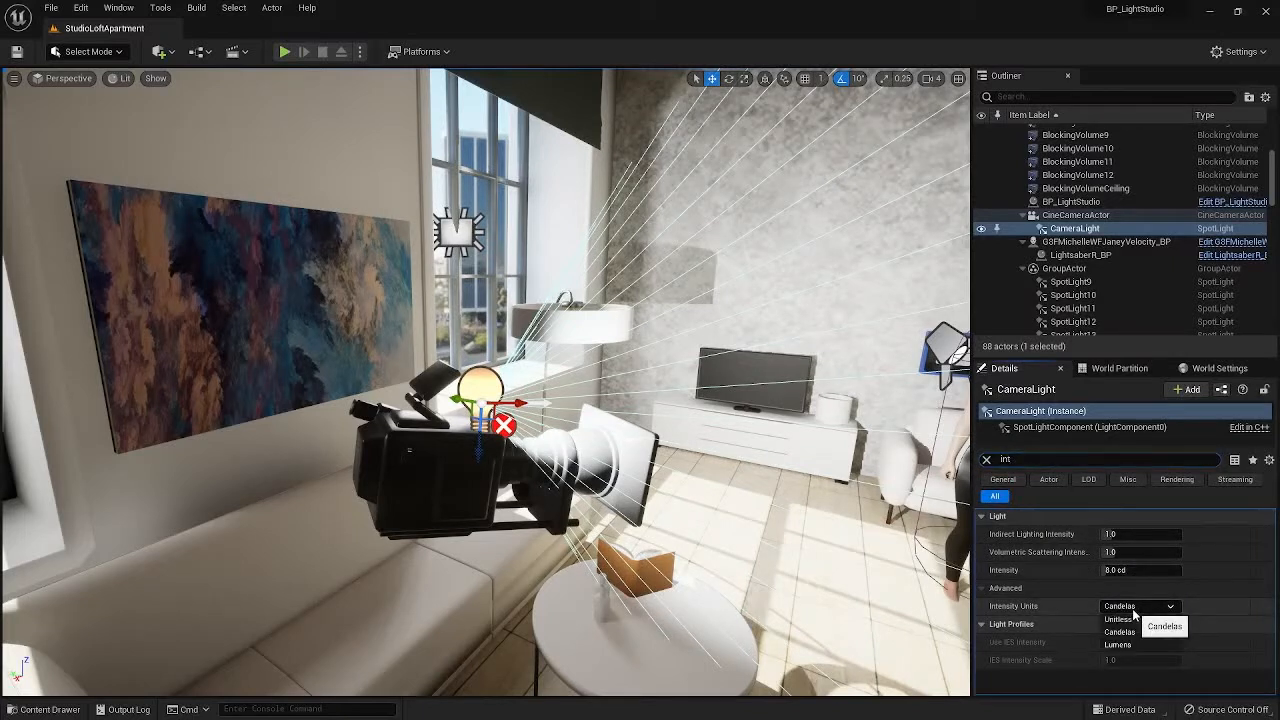
Set CameraLight's Intensity Units to Lumens and its Intensity to 1.0 lm, and save the level.
left_click(1132, 608)
left_click(1127, 641)
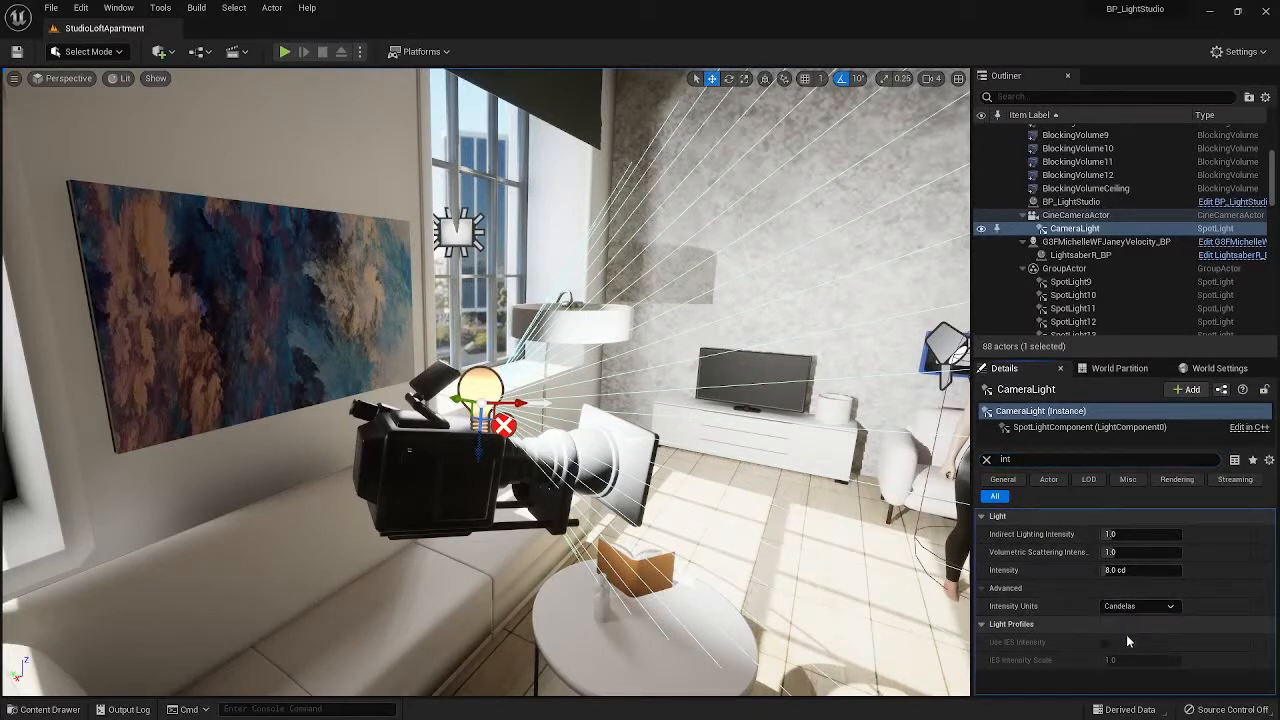
left_click(1120, 570)
key("Return")
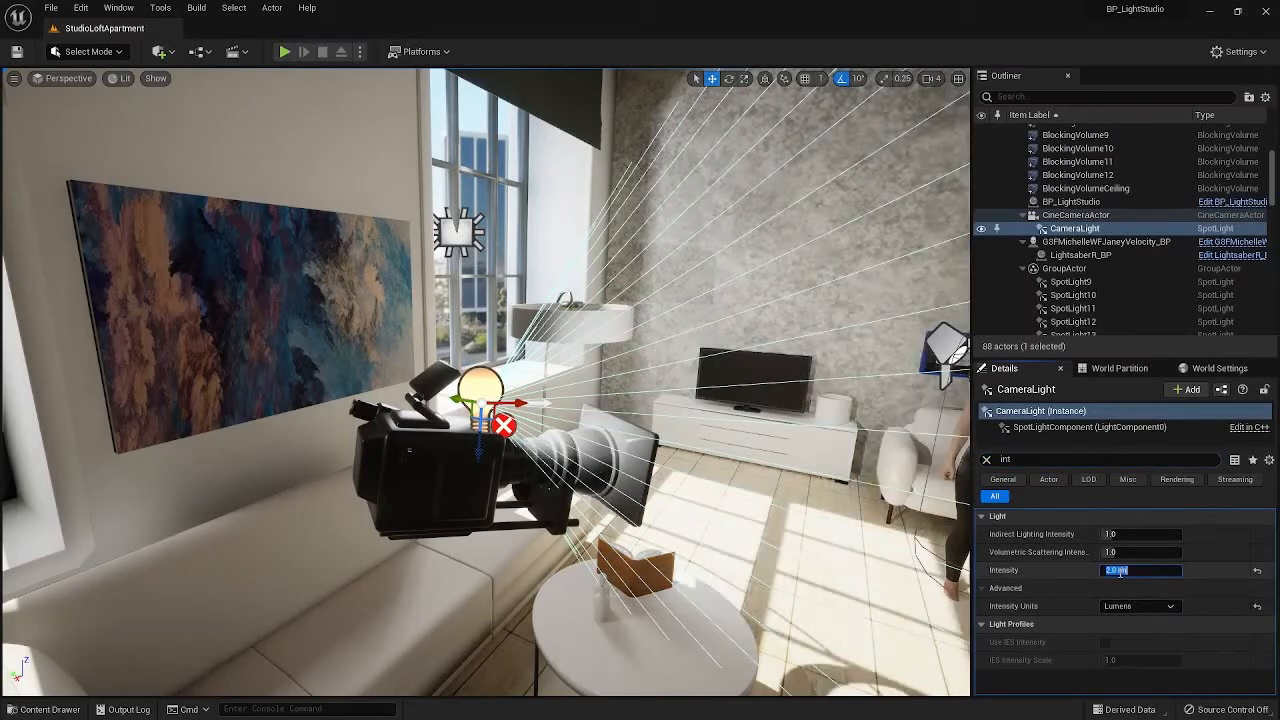
key("Return")
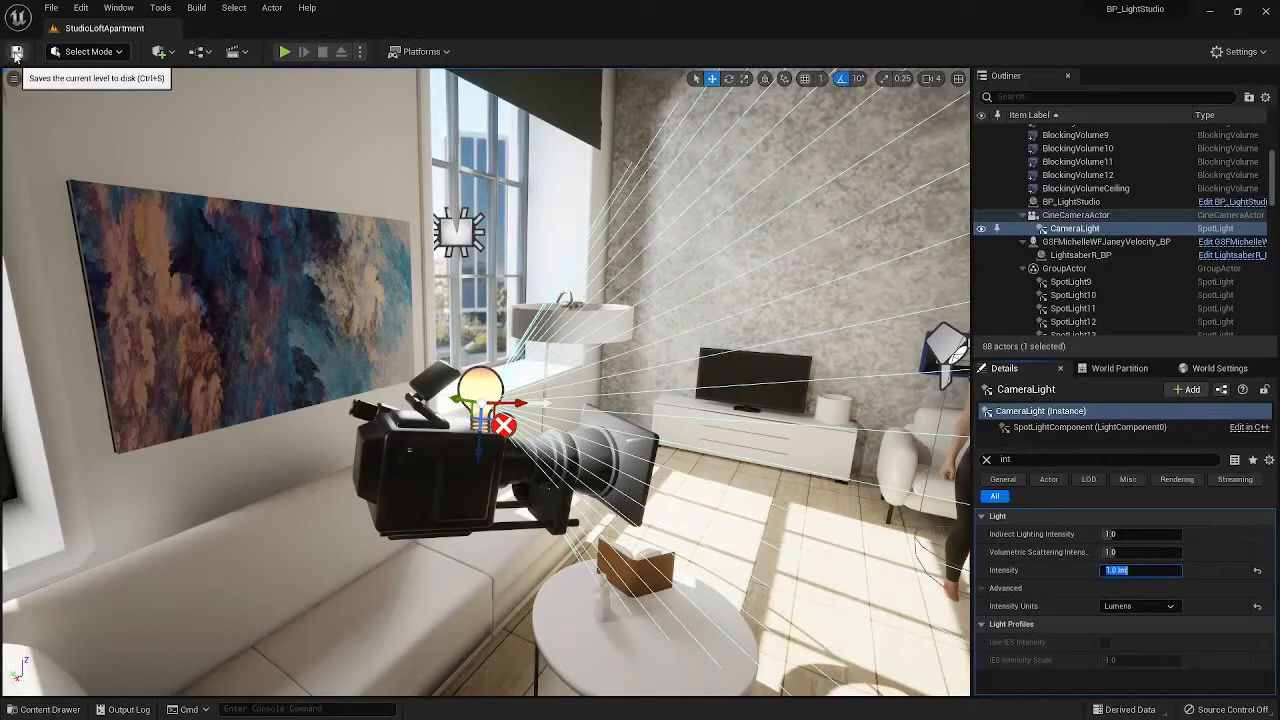
left_click(18, 54)
Play the level and walk the character around the apartment to check how CameraLight lights her, and stop the playback.
right_click_drag(574, 378, 762, 380)
key("w")
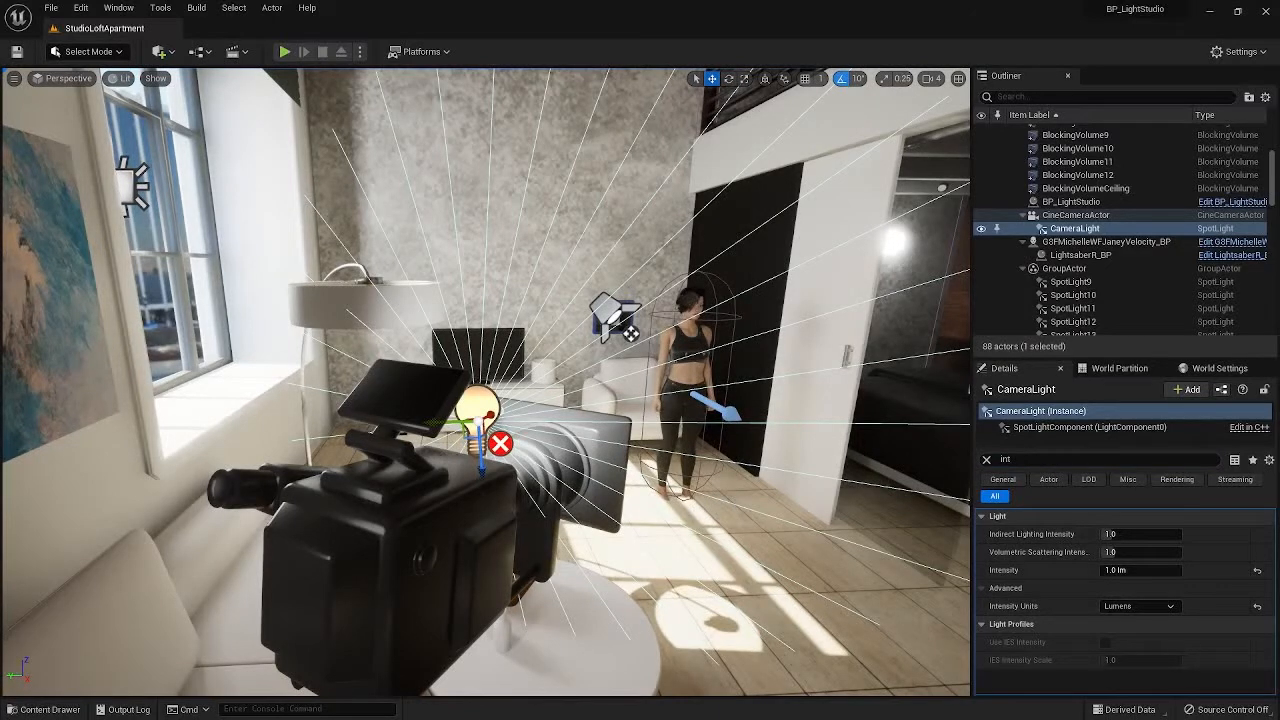
right_click_drag(762, 380, 762, 380)
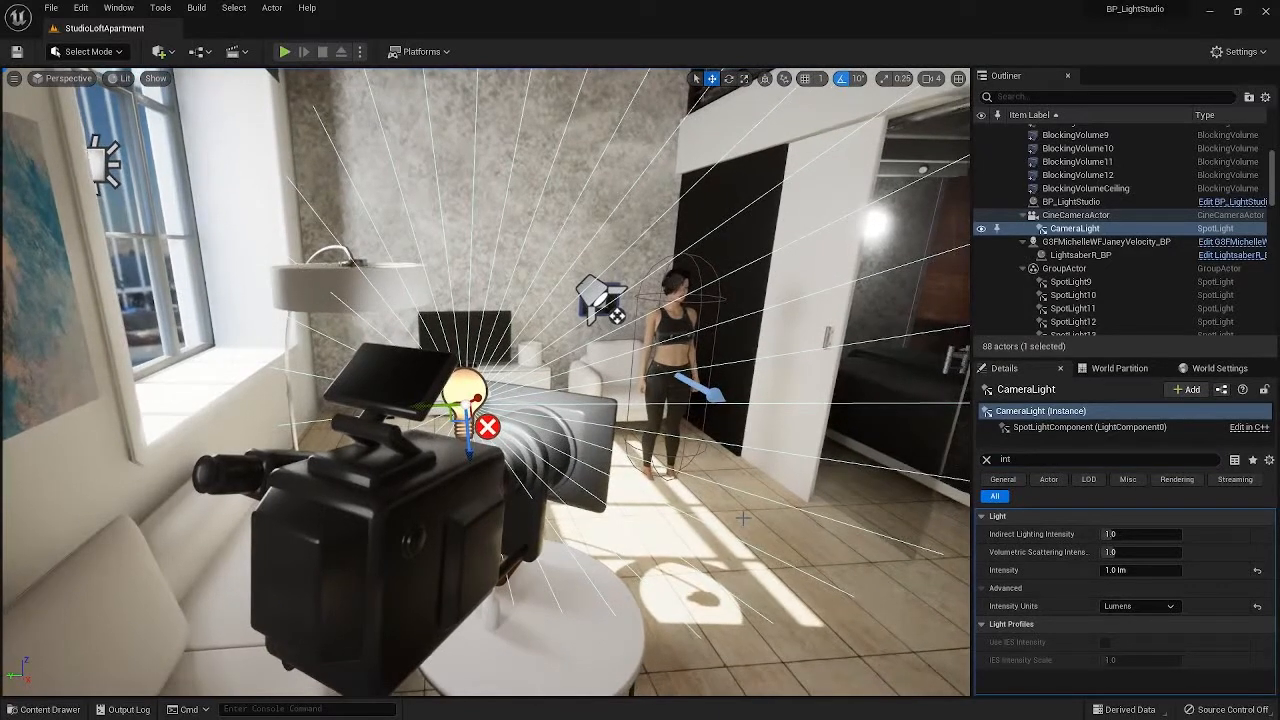
key("alt+p")
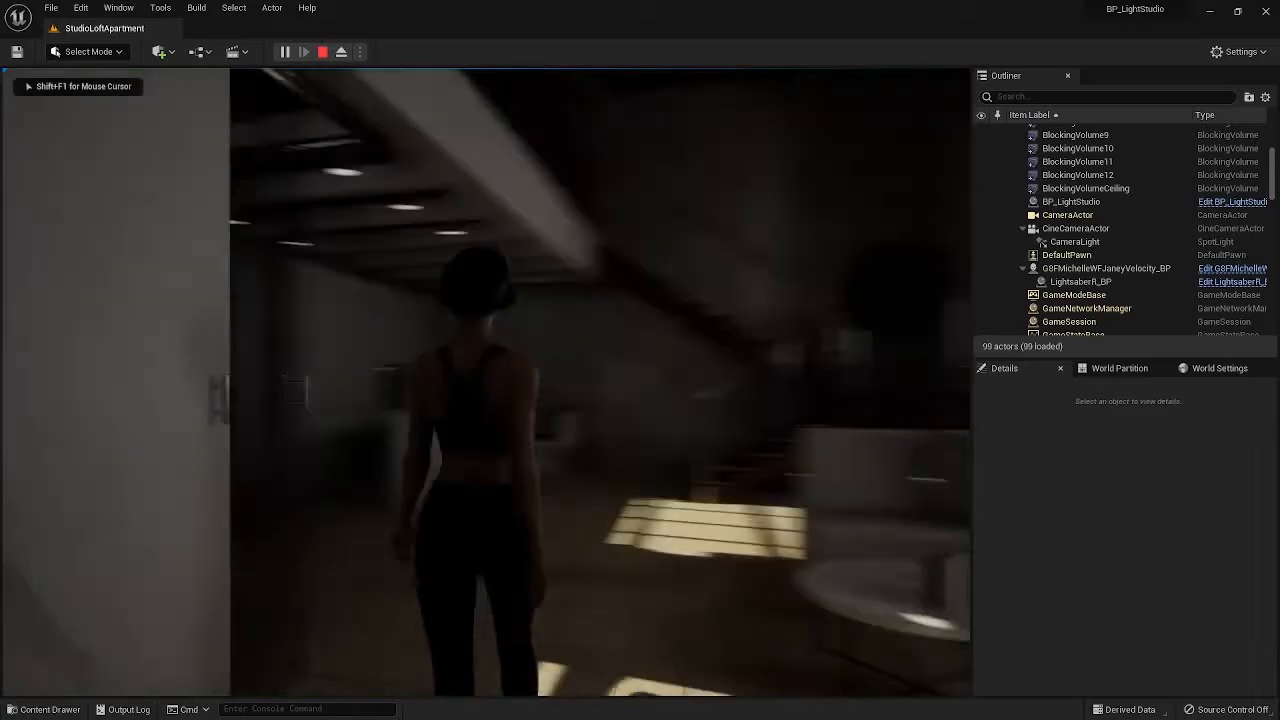
key("d")
key("s")
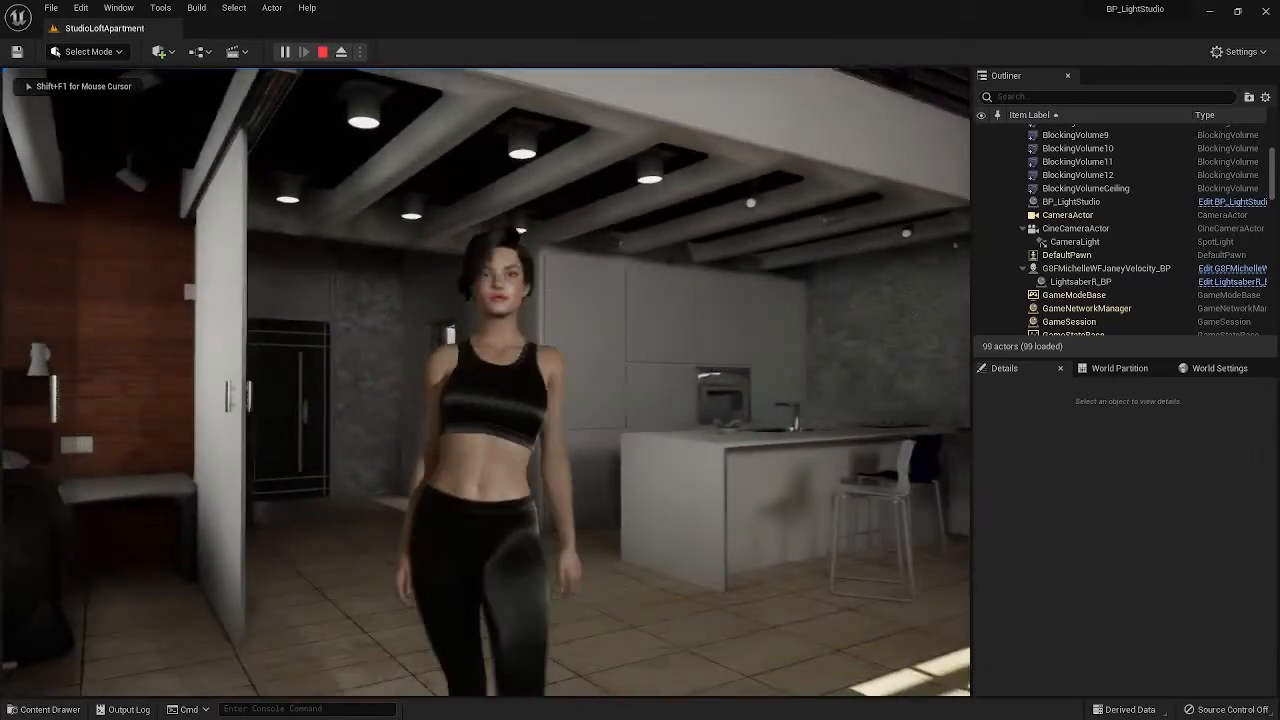
key("a")
key("s")
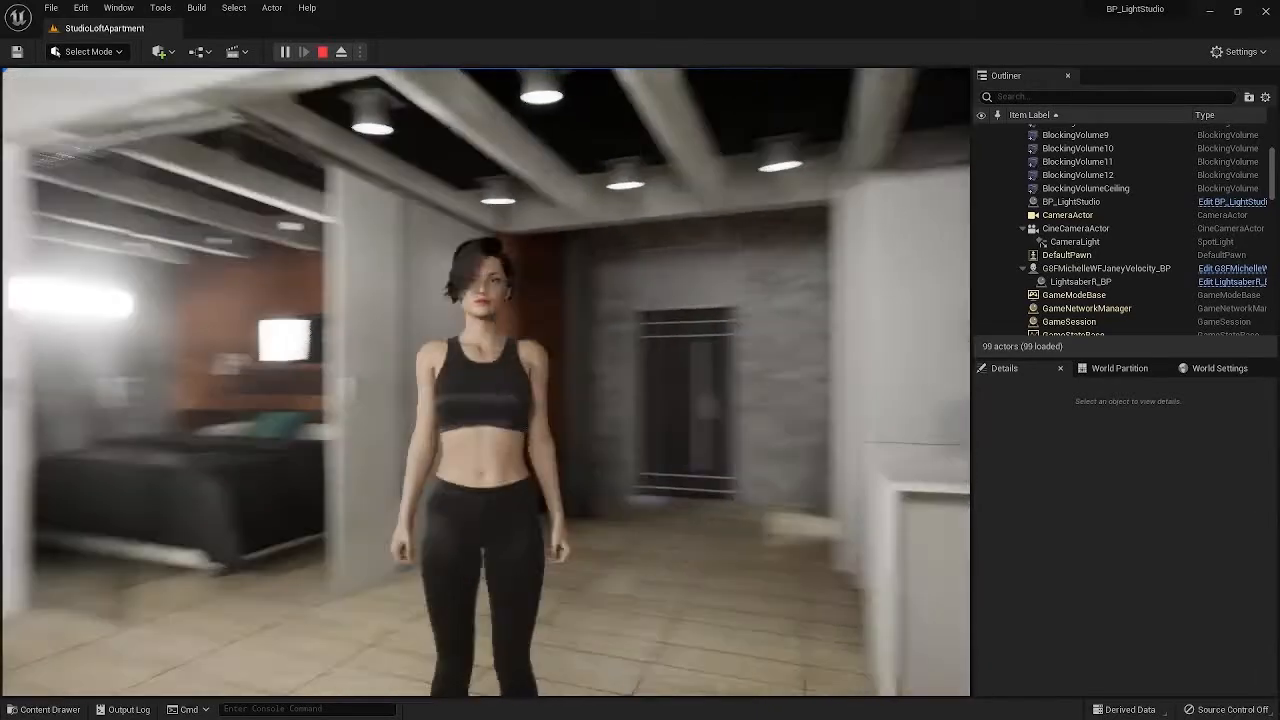
key("s")
key("w")
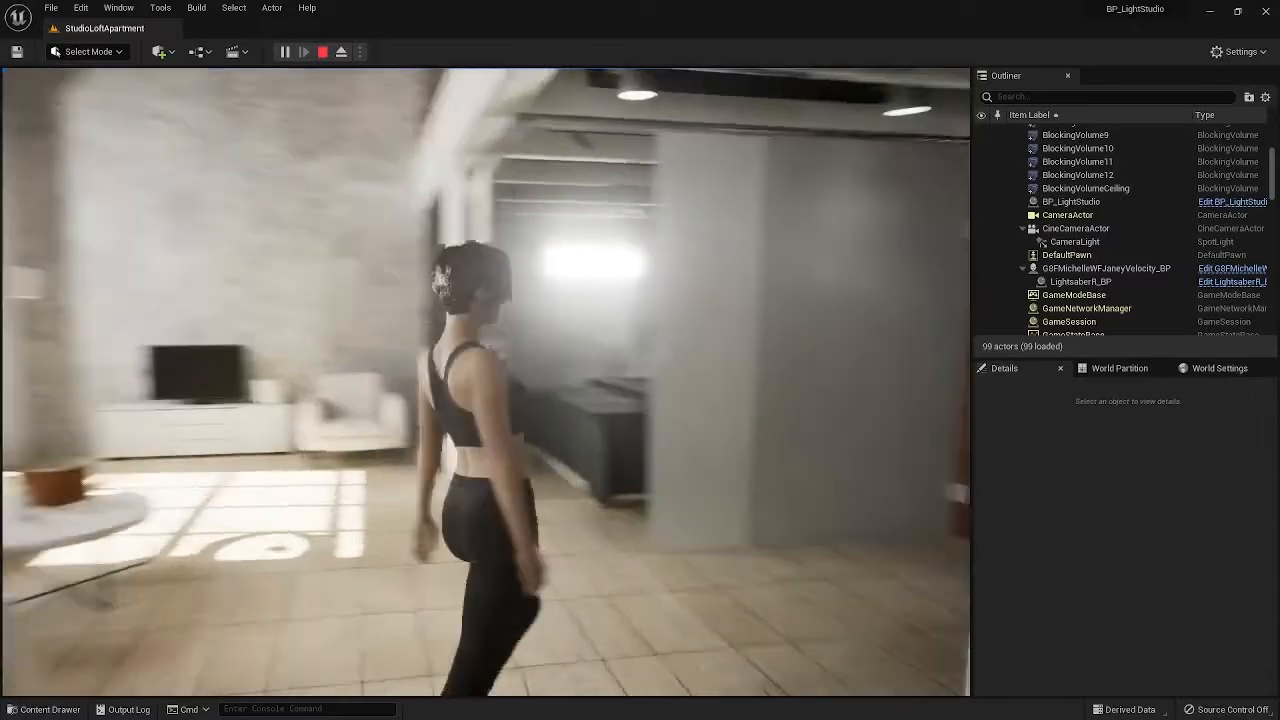
key("a")
key("s")
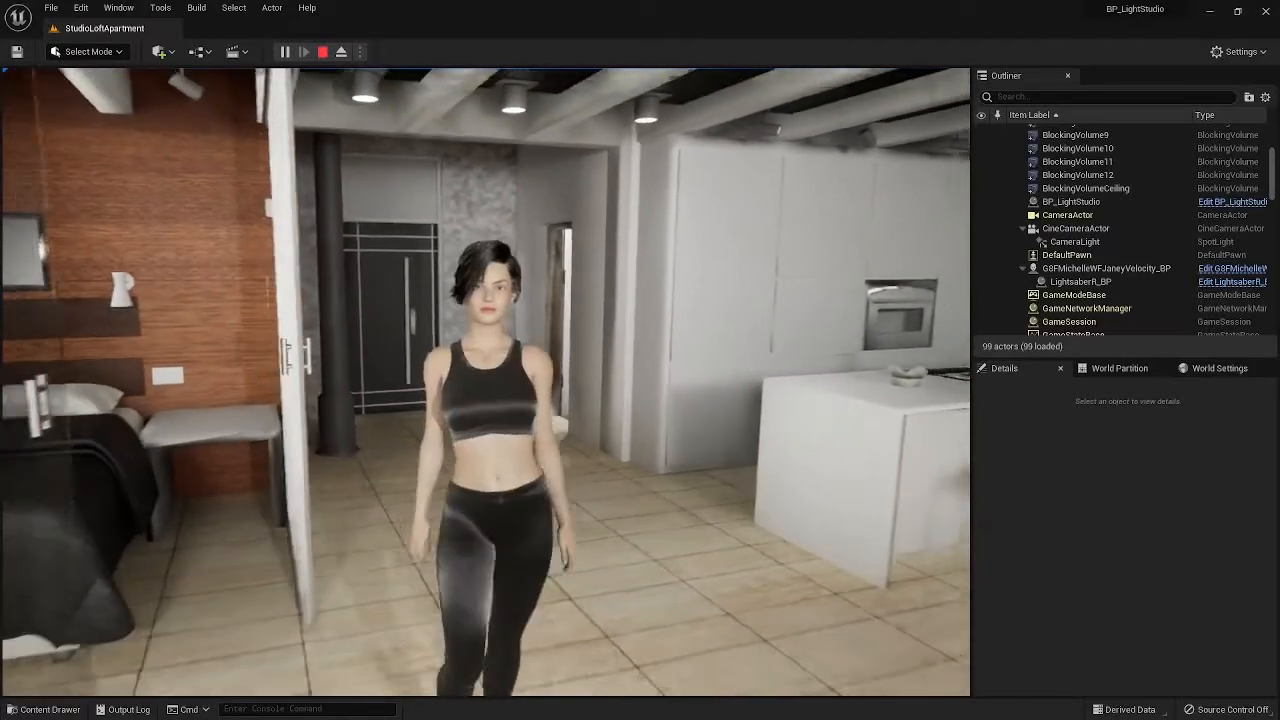
key("w")
key("s")
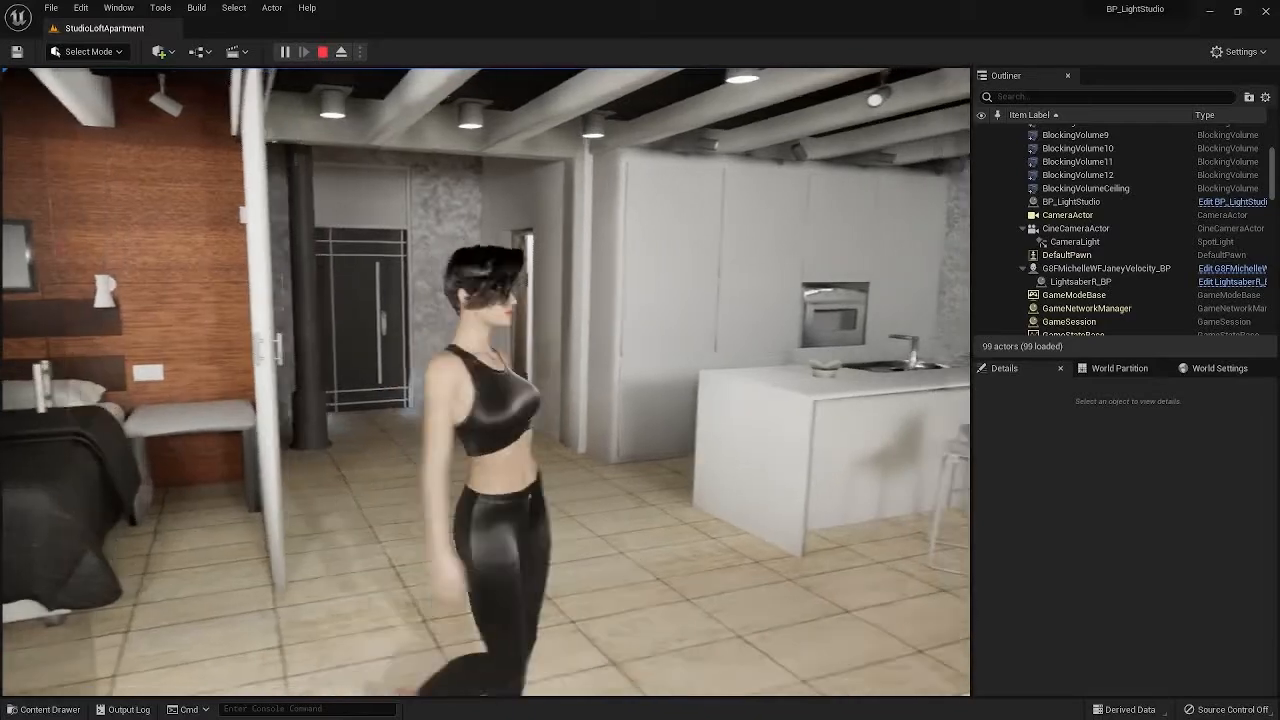
key("s")
key("w")
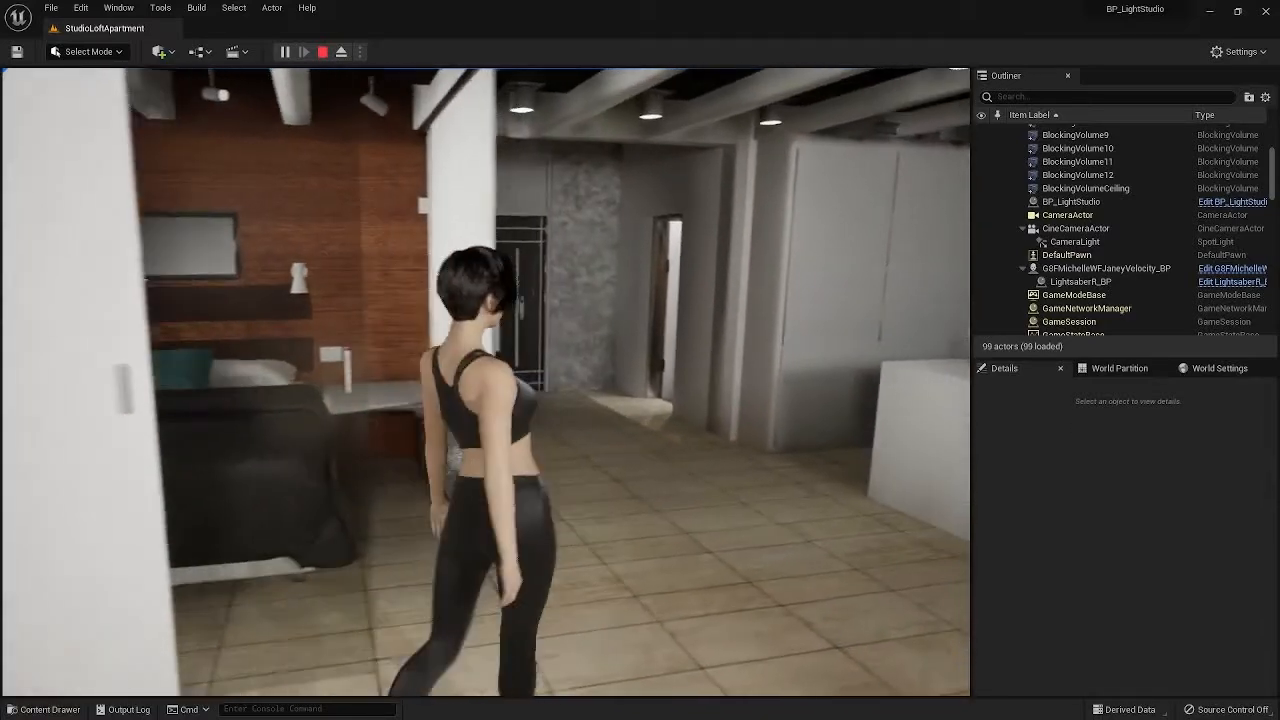
key("d")
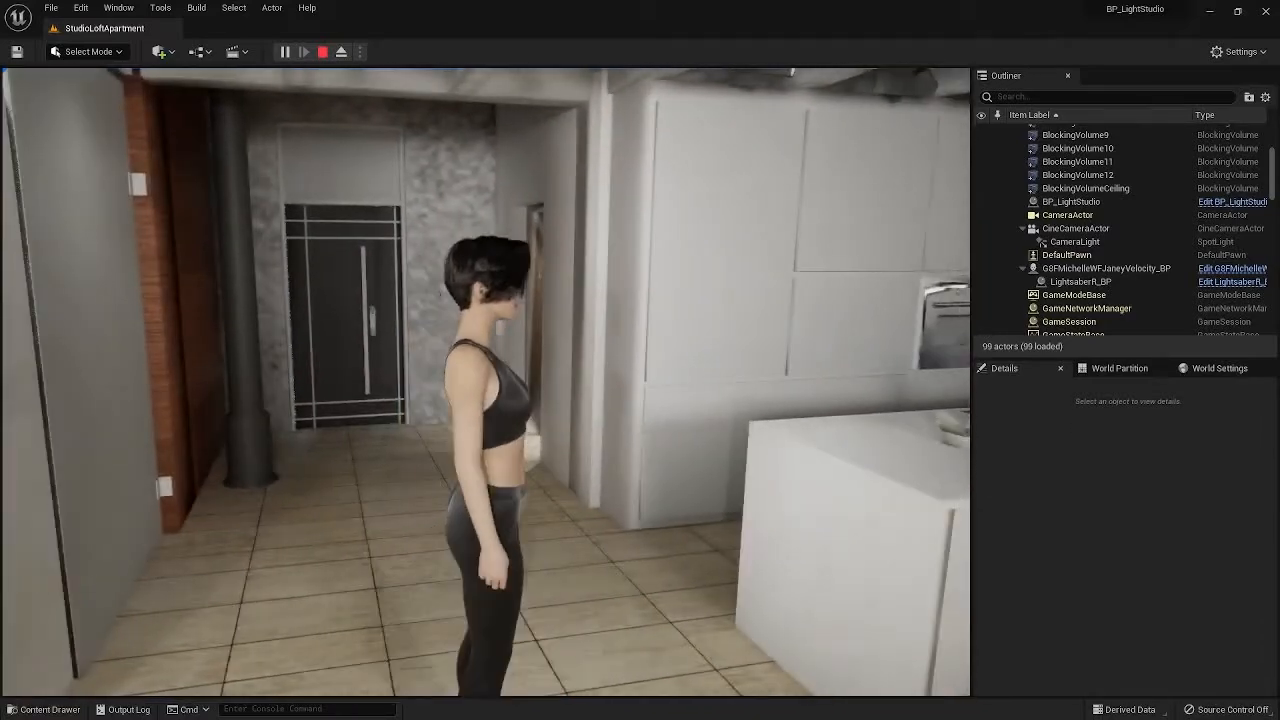
key("Escape")
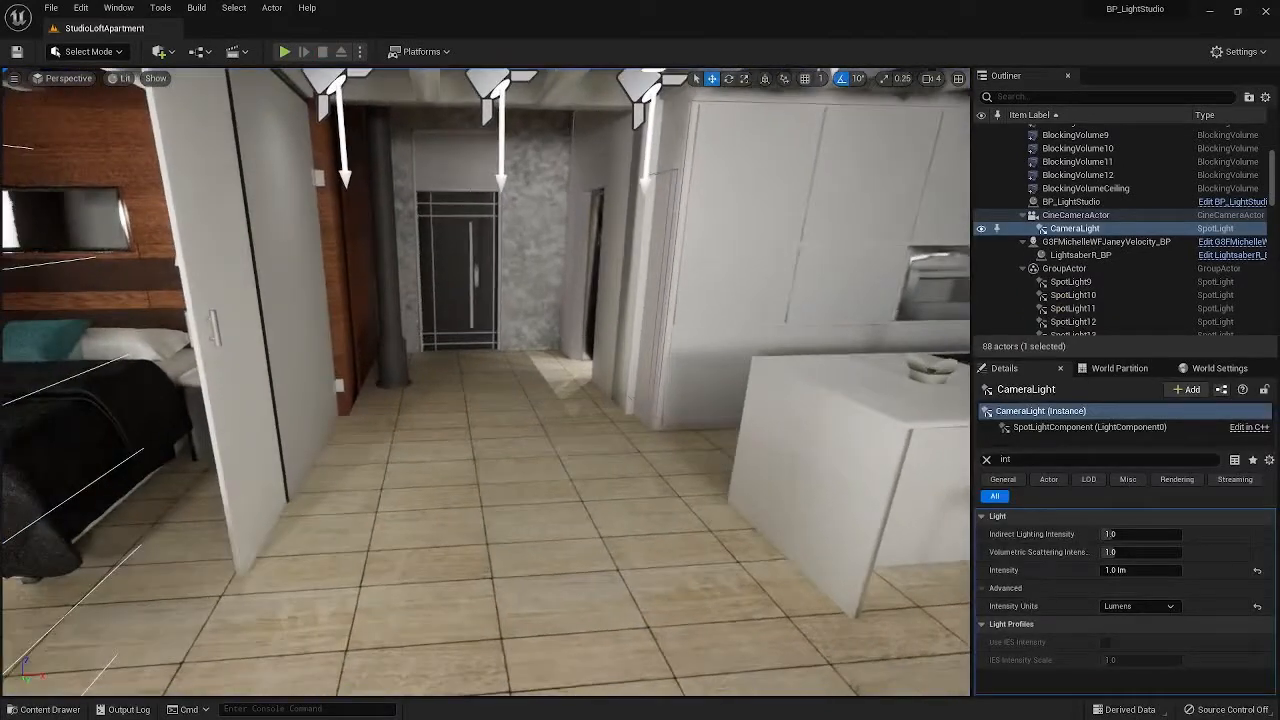
Create a level sequence named TrackerCam in the StudioLoftApartment folder.
key("s")
right_click_drag(486, 382, 250, 415)
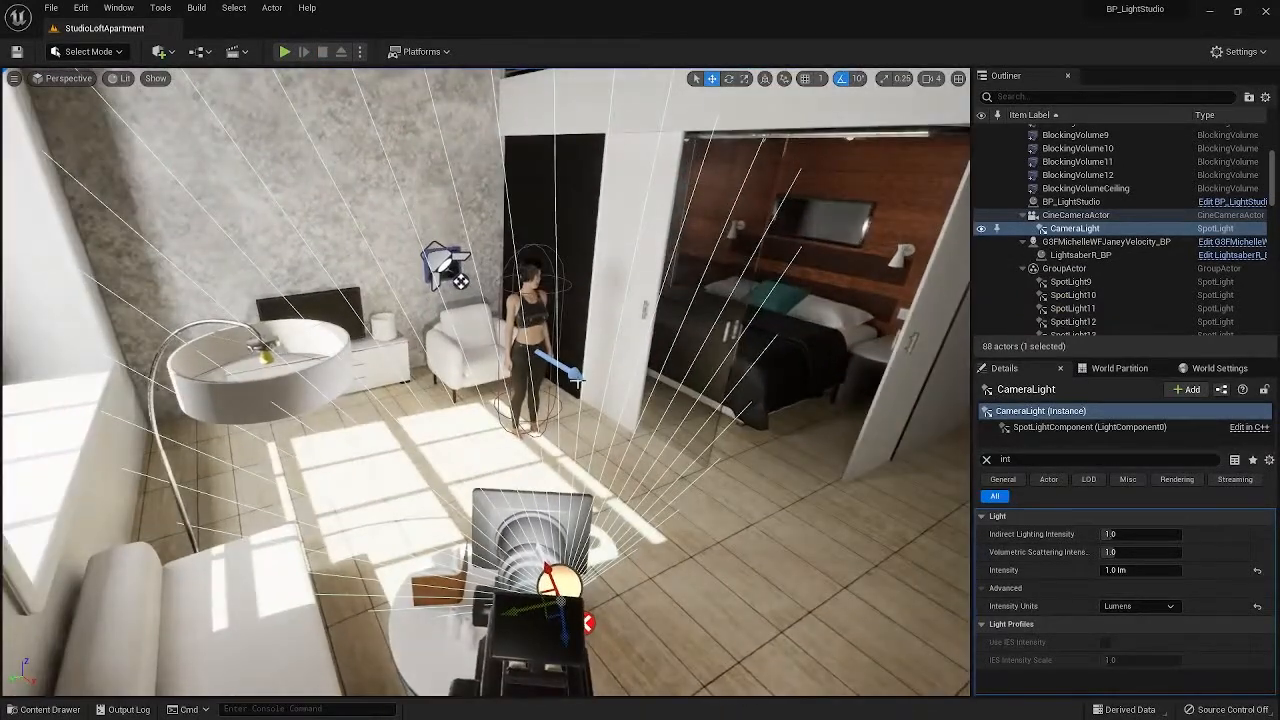
left_click(235, 55)
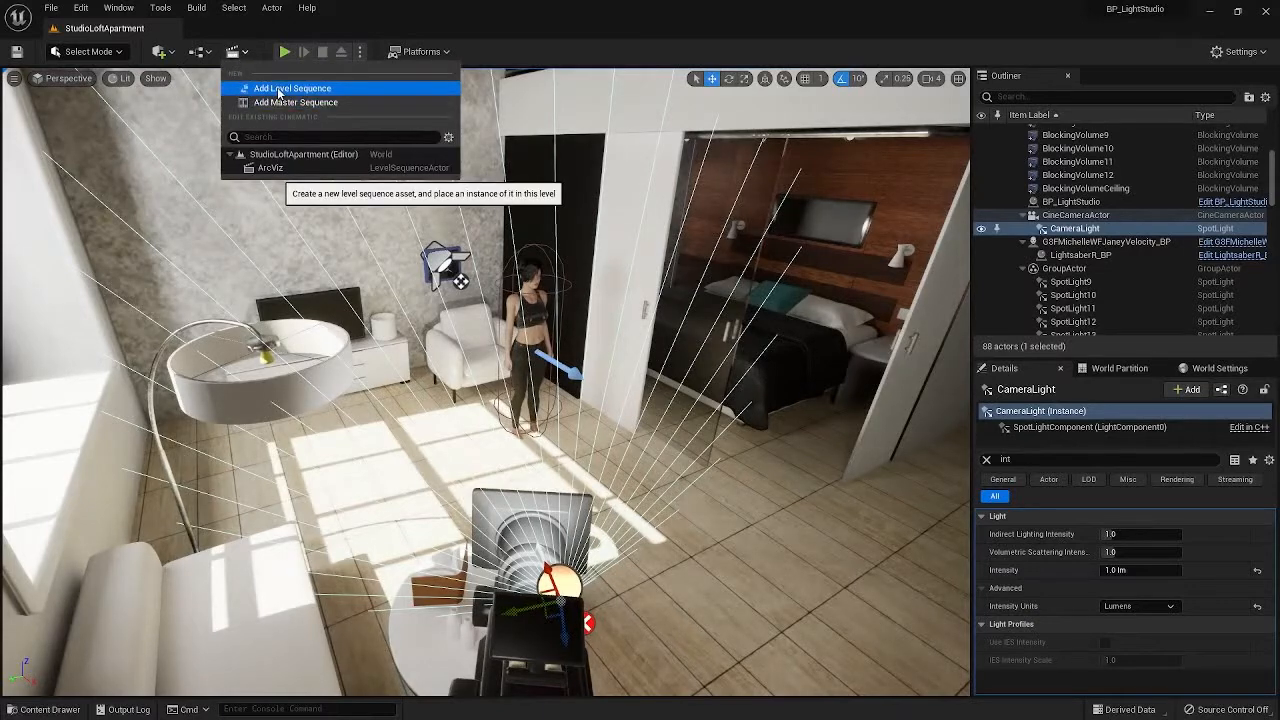
left_click(279, 89)
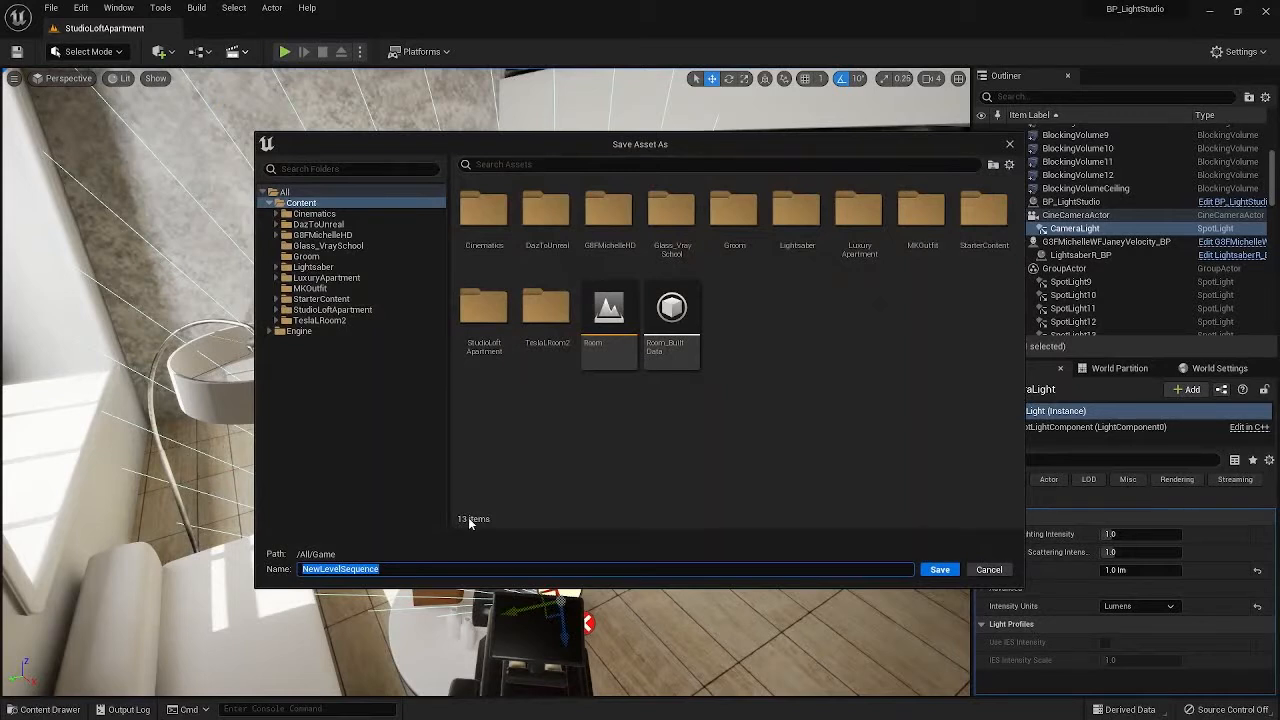
type("Tacker")
type("r")
type("Cam")
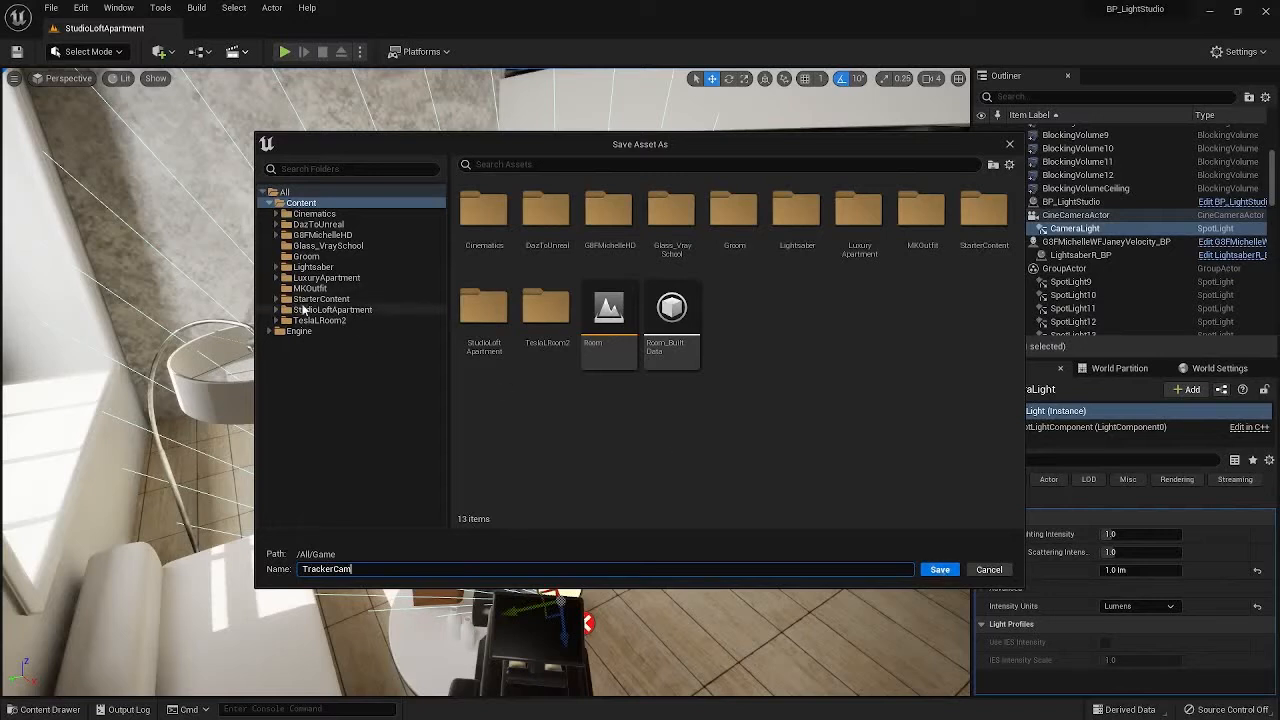
left_click(352, 312)
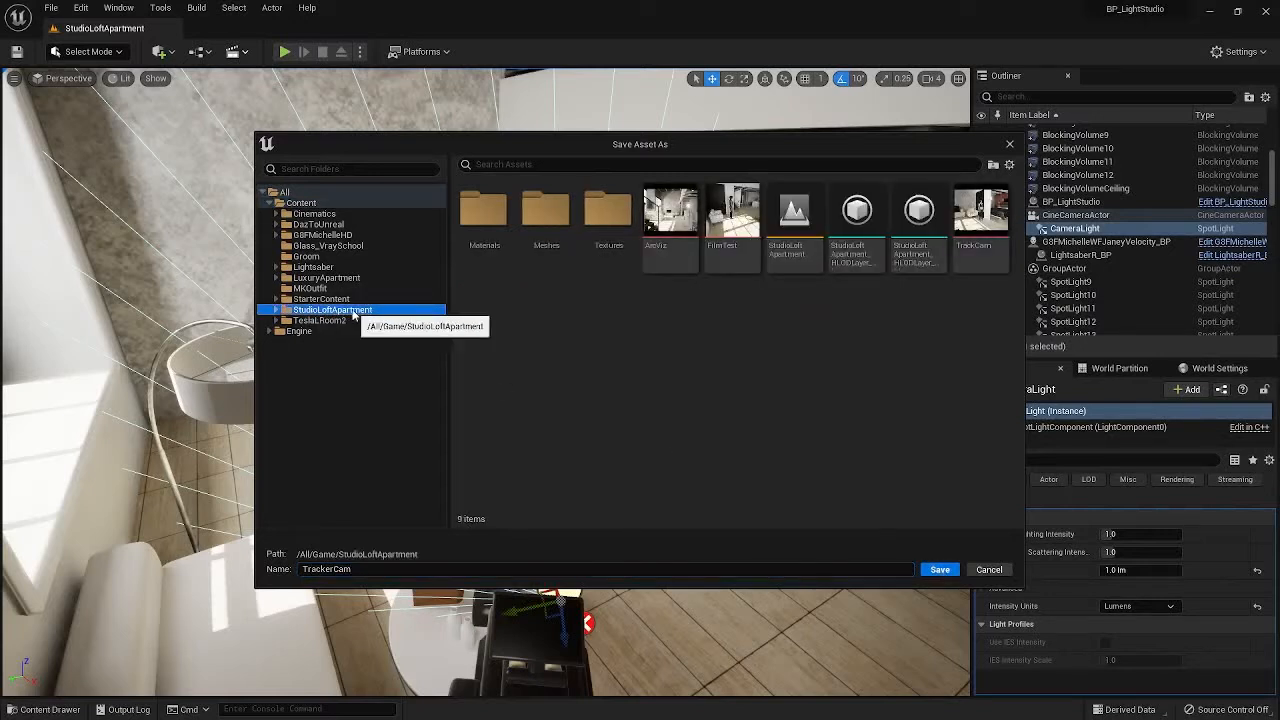
left_click(940, 570)
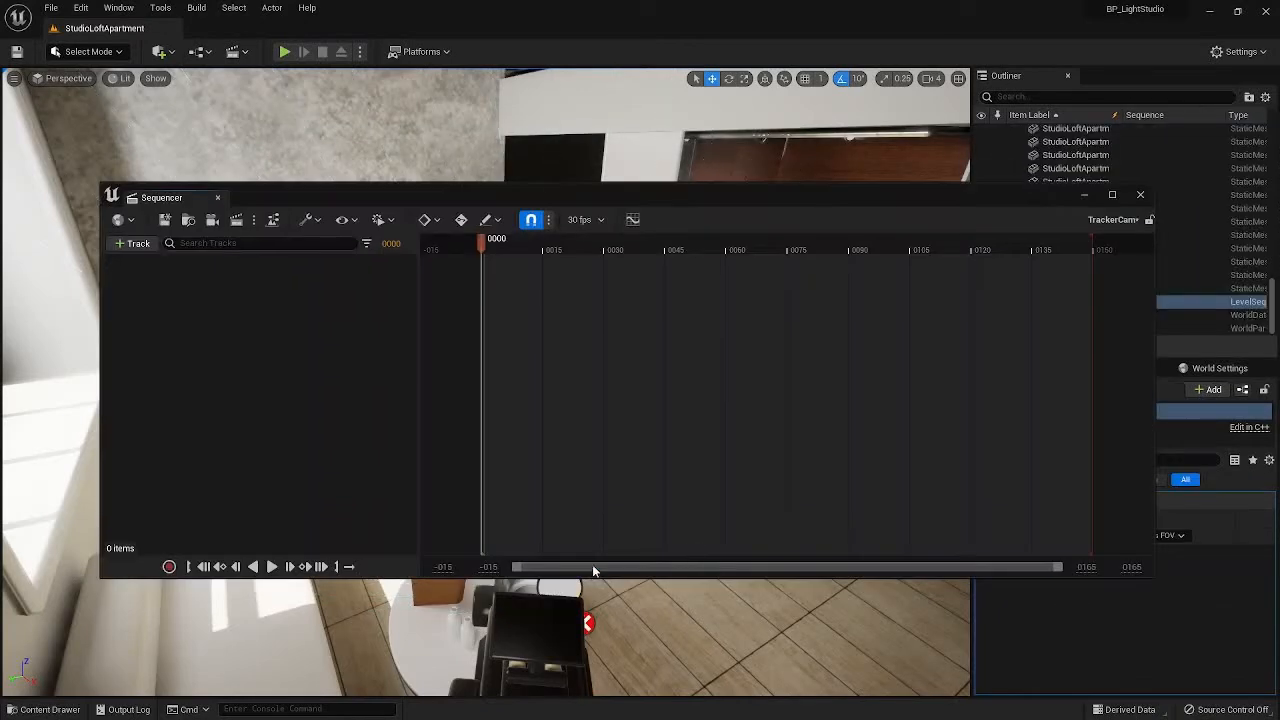
Add the CineCameraActor to the TrackerCam sequence as an actor track.
left_click_drag(340, 203, 411, 313)
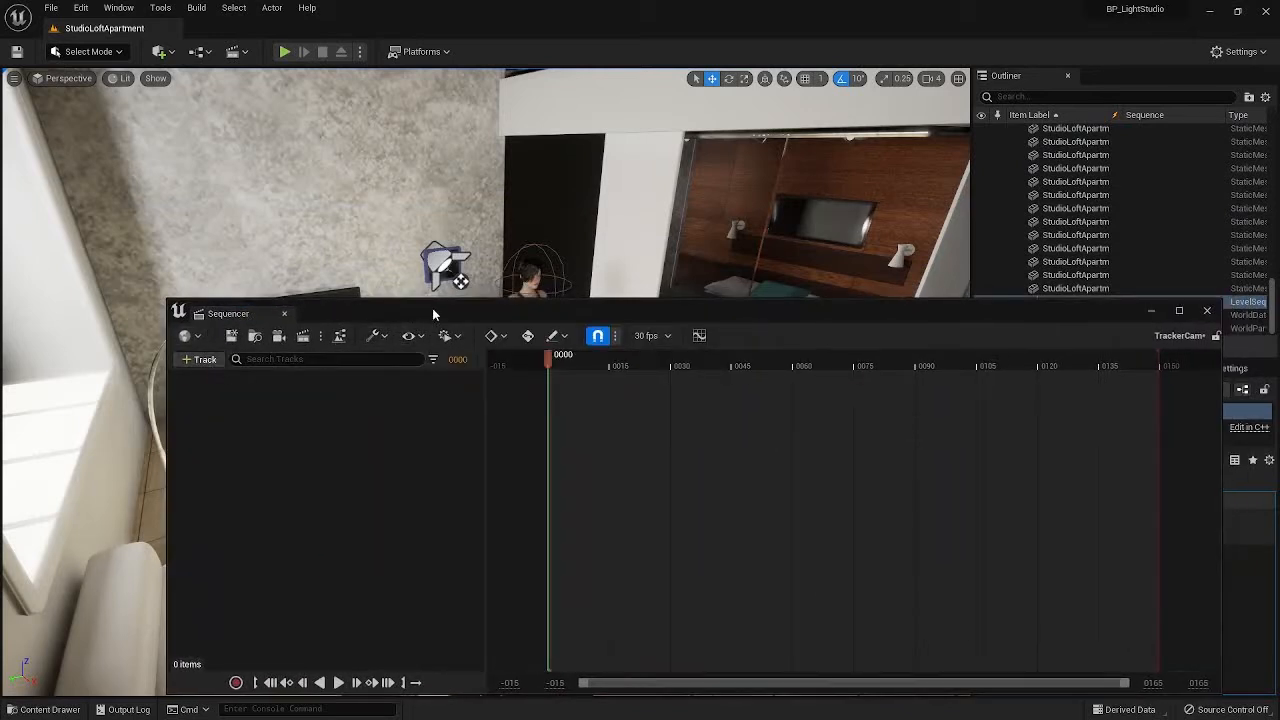
left_click_drag(434, 314, 373, 333)
left_click(143, 380)
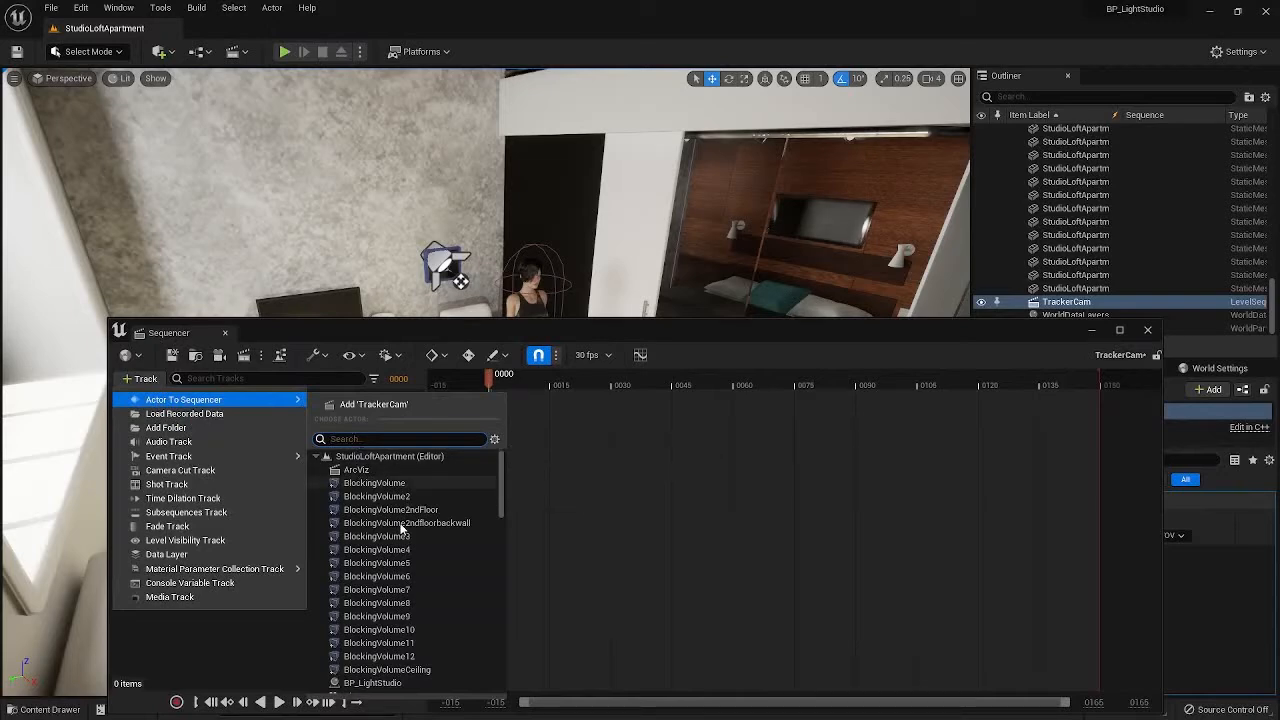
scroll(400, 540, "down", 2)
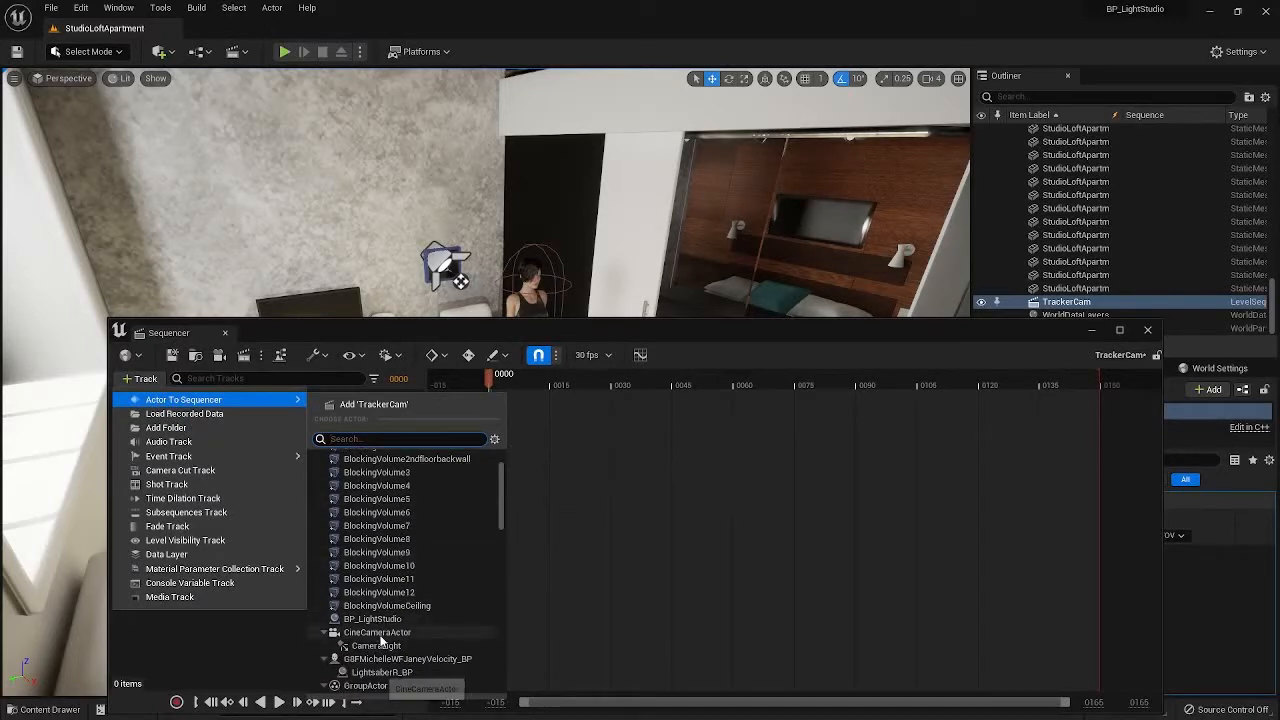
left_click(378, 632)
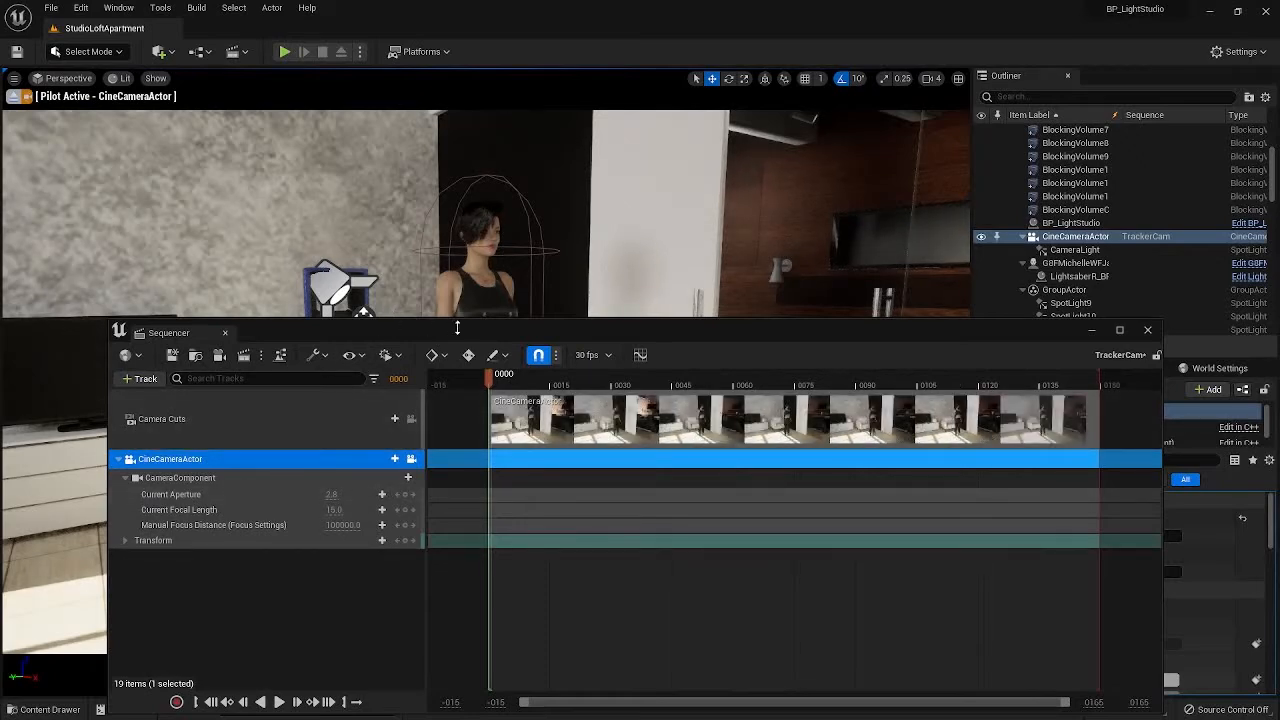
Set the sequence's working range end to 100000 and widen the visible timeline range to nearly that frame.
left_click_drag(596, 330, 533, 292)
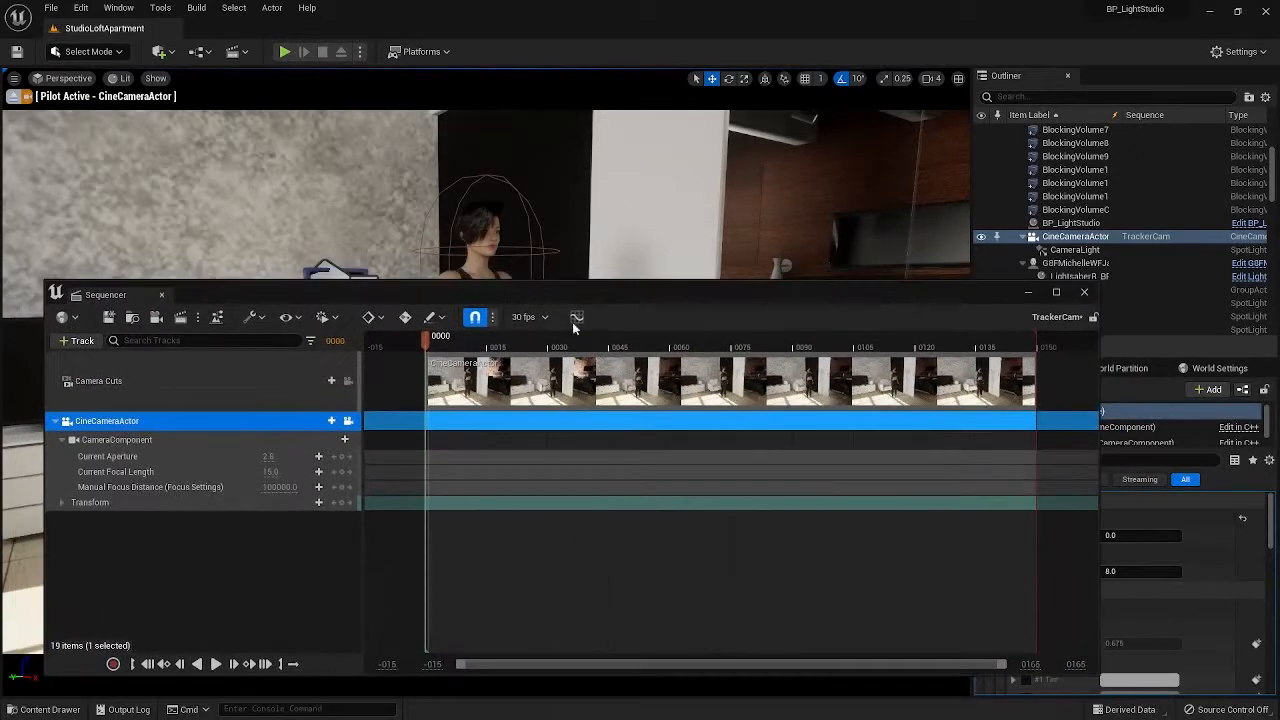
left_click(1075, 664)
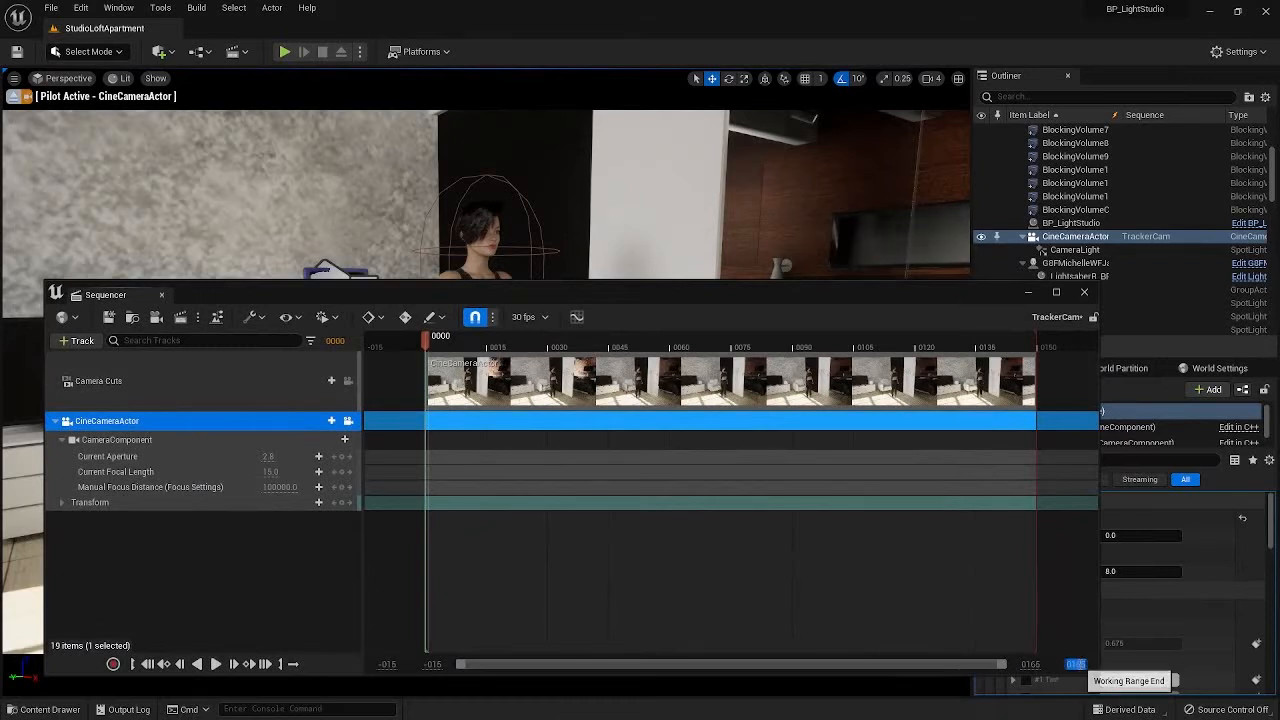
type("1")
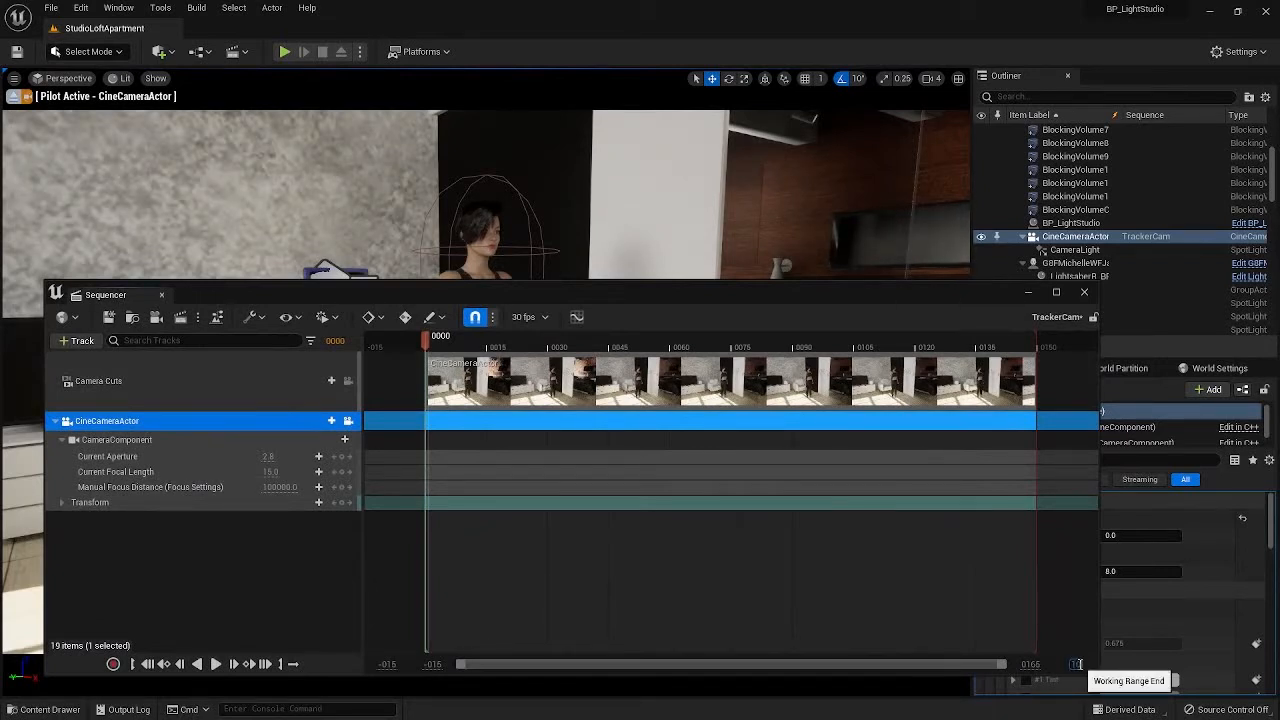
type("000")
key("Return")
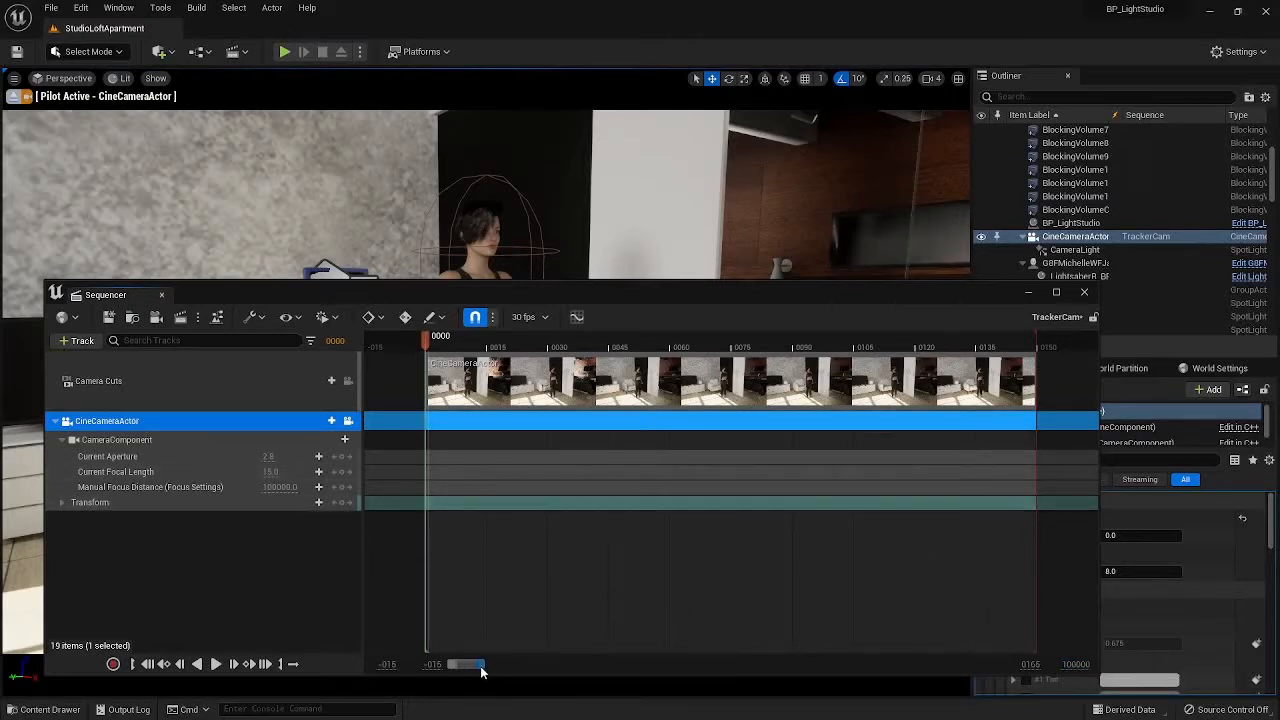
left_click_drag(481, 668, 1002, 678)
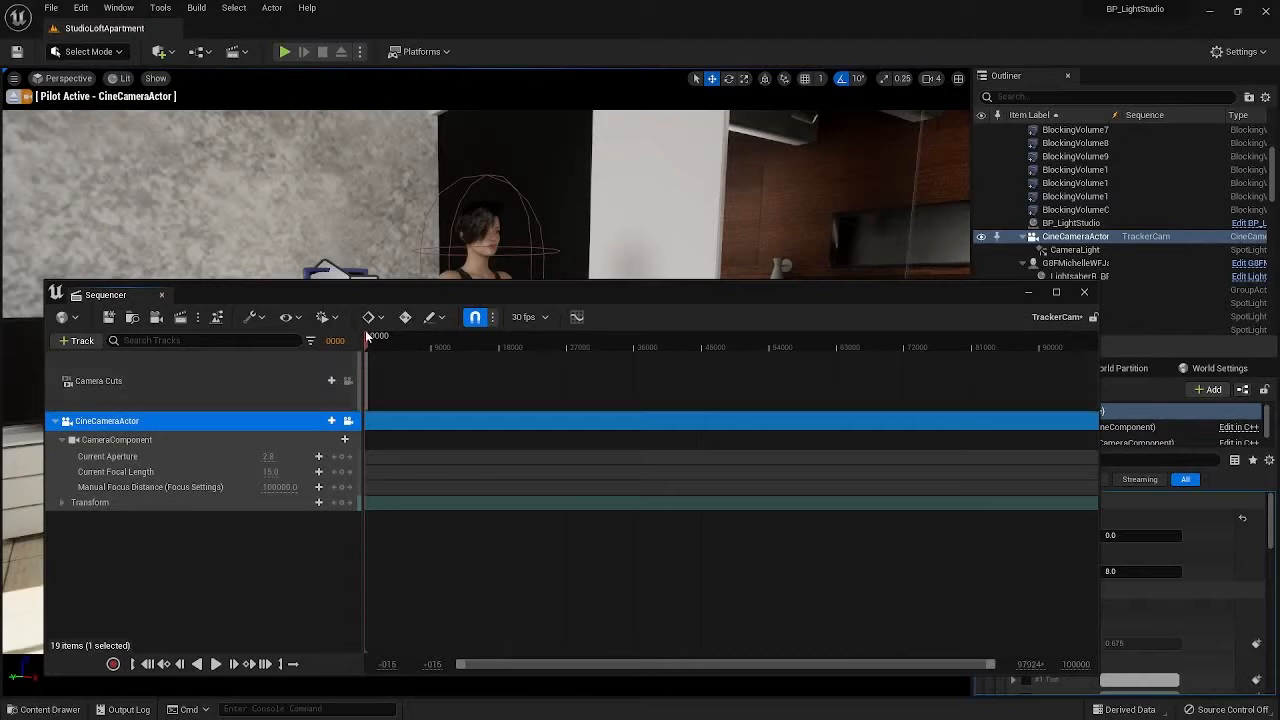
Extend the sequence's playback end and the CineCameraActor camera cut to about frame 100000.
left_click_drag(366, 341, 518, 341)
mouse_move(640, 341)
left_mouse_down()
mouse_move(900, 350)
mouse_move(384, 389)
mouse_move(389, 341)
mouse_move(1057, 344)
left_mouse_up()
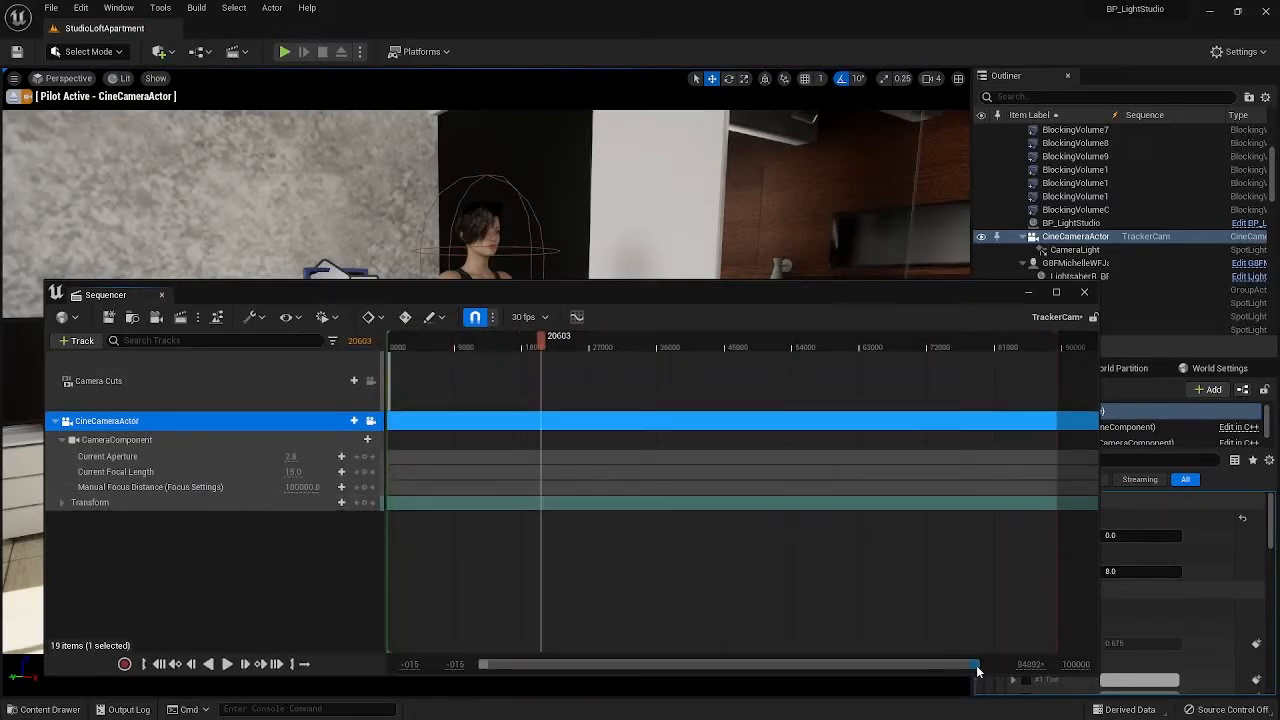
left_click_drag(974, 674, 1031, 674)
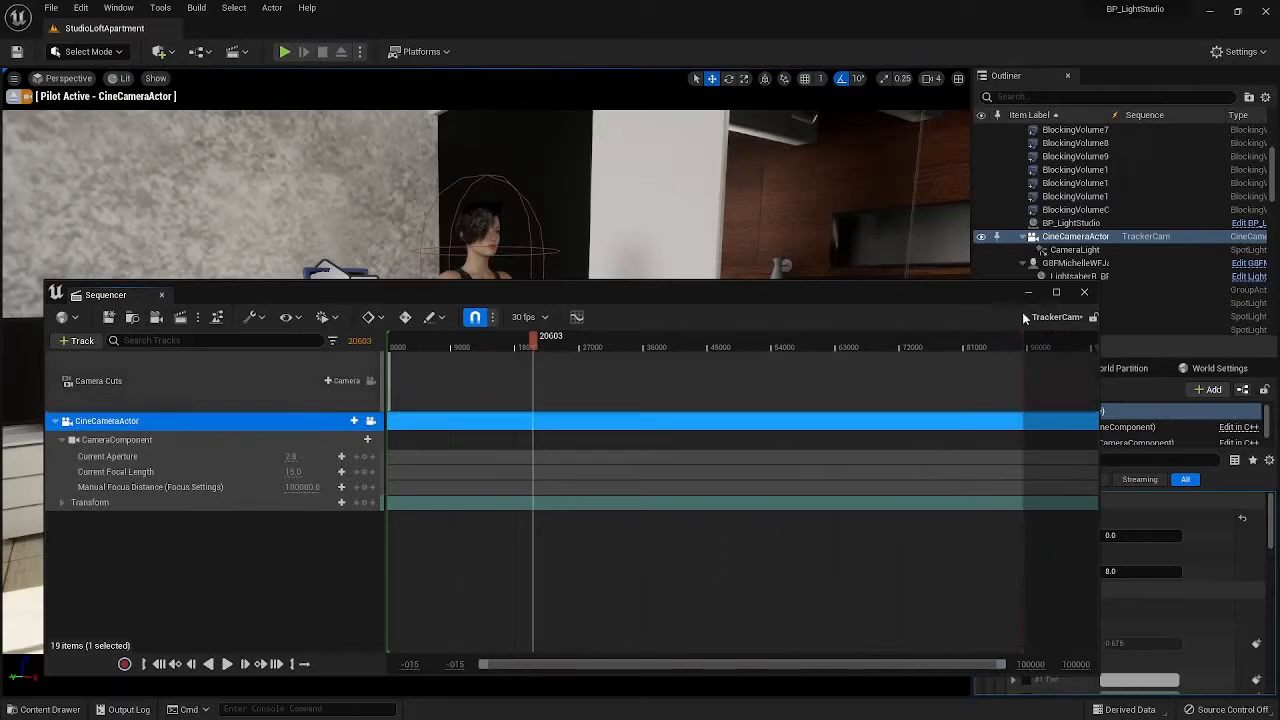
left_click_drag(1022, 344, 1098, 344)
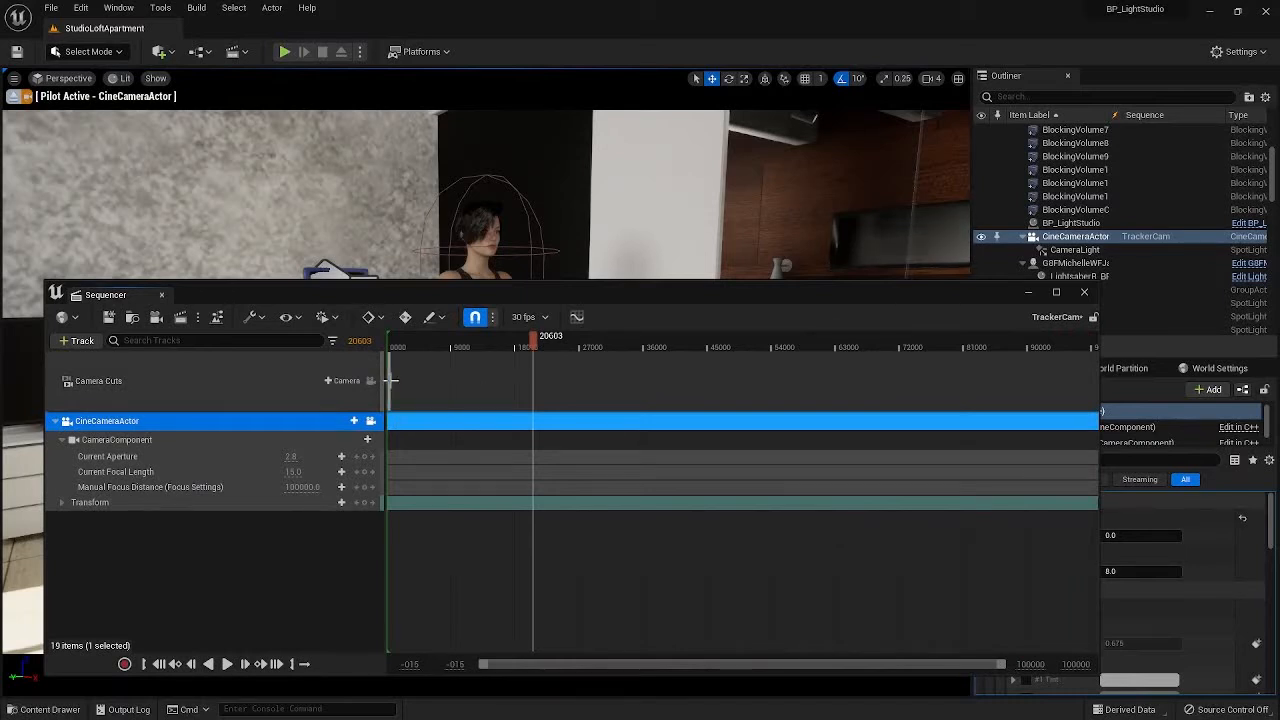
left_click_drag(392, 380, 1086, 388)
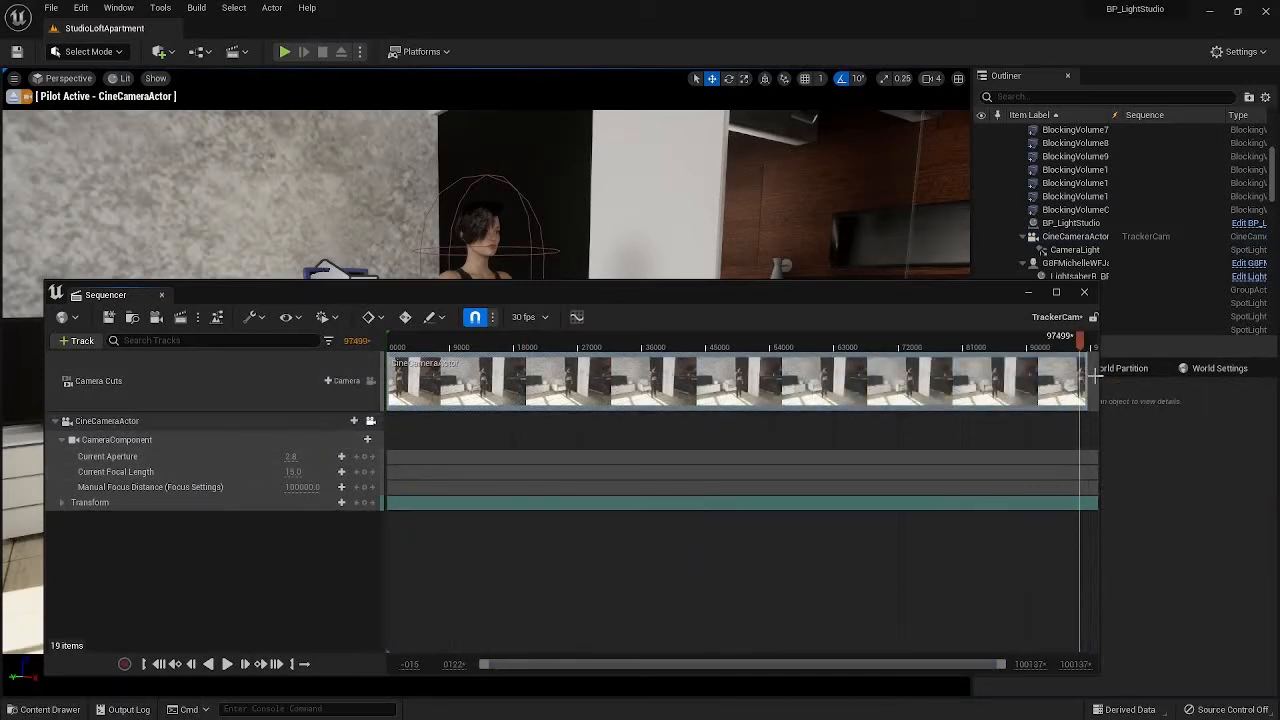
mouse_move(1086, 374)
left_mouse_down()
mouse_move(1127, 374)
mouse_move(1094, 377)
left_mouse_up()
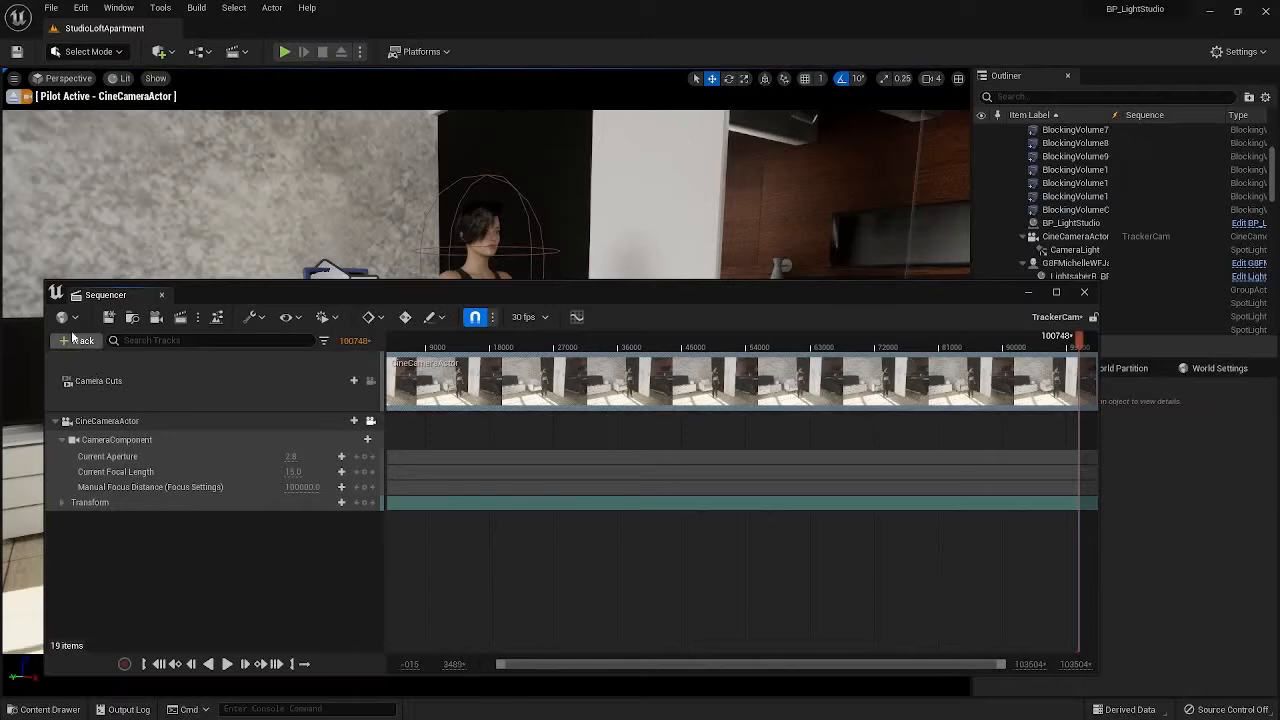
Save the TrackerCam sequence and close the Sequencer.
left_click(133, 318)
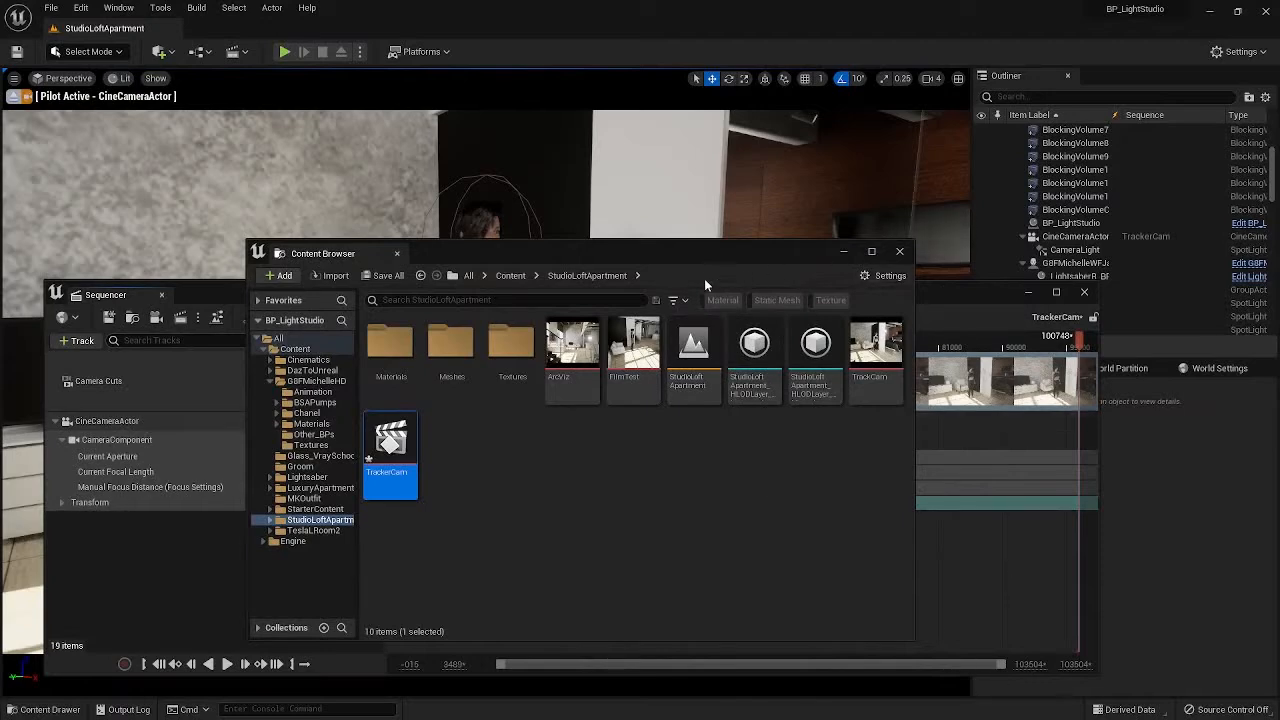
left_click_drag(618, 257, 708, 217)
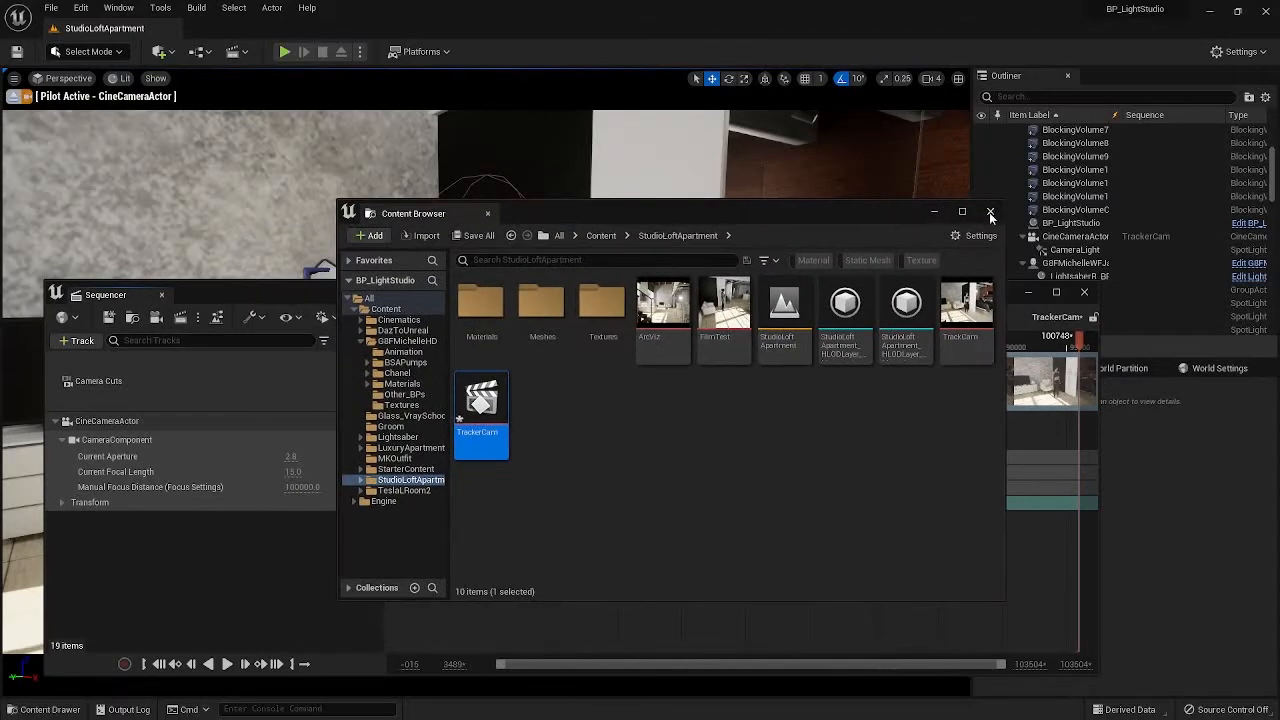
left_click(990, 213)
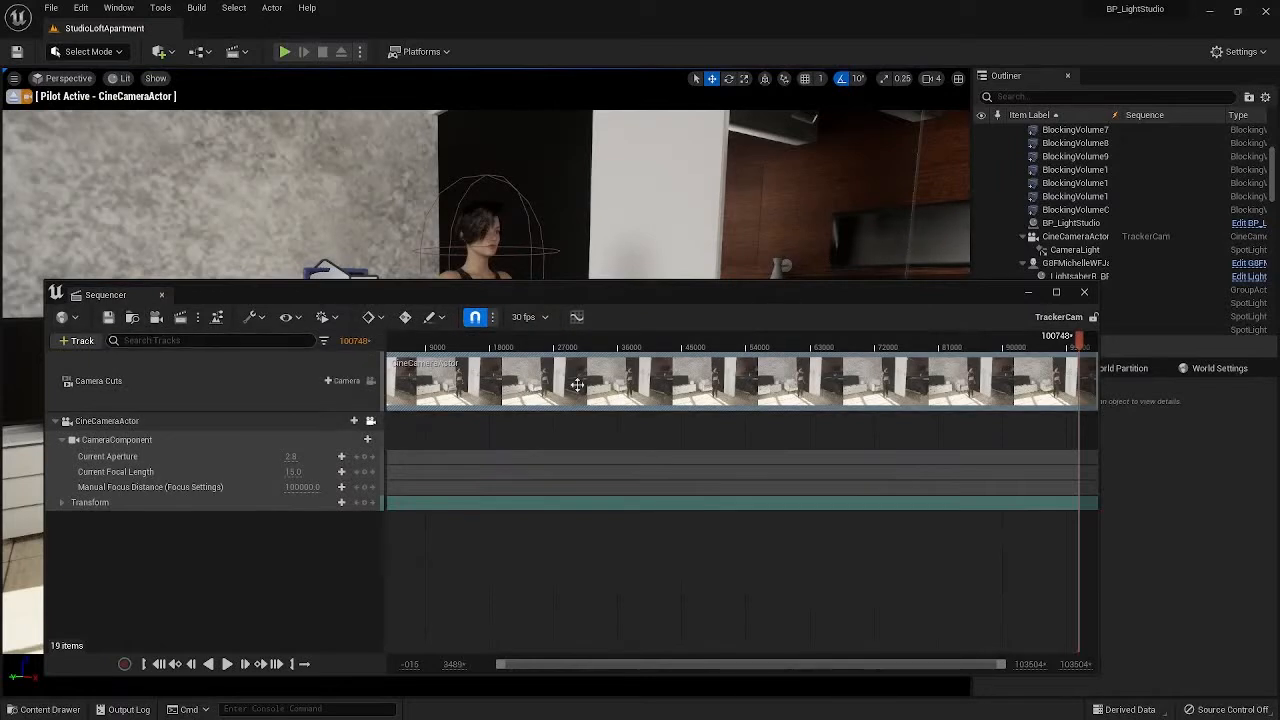
left_click(1084, 293)
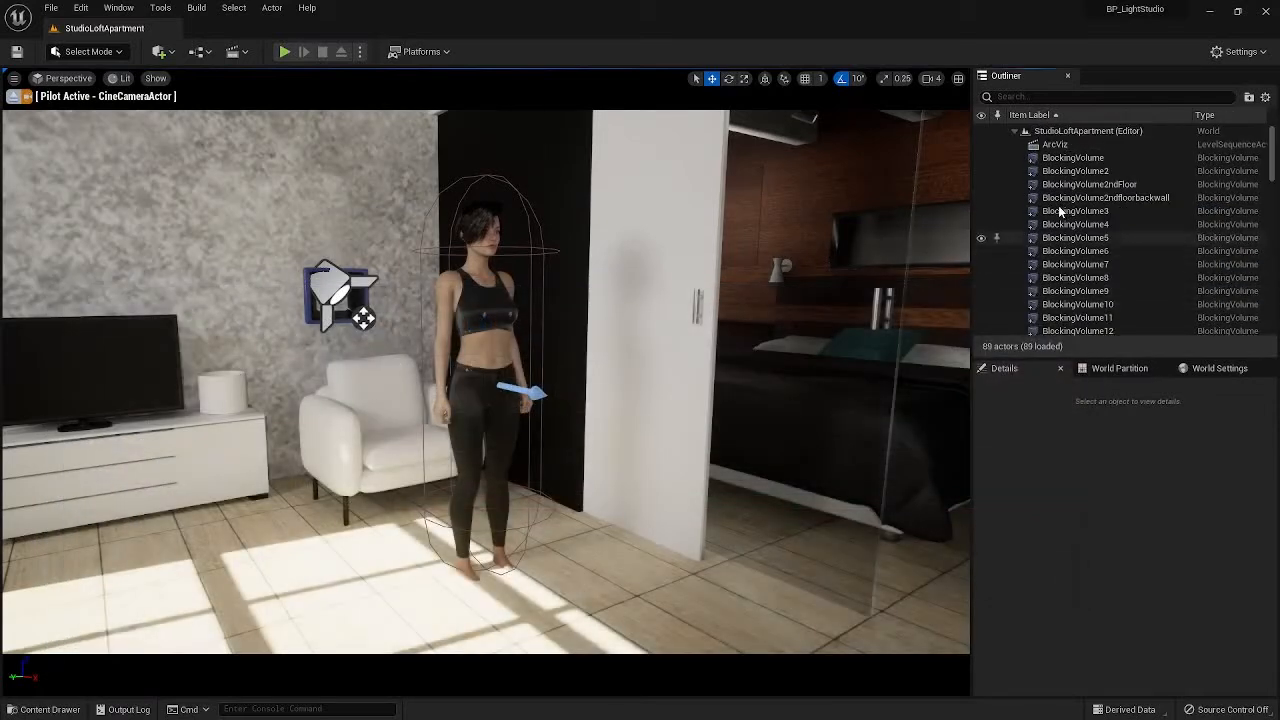
Reframe the piloted CineCameraActor farther back so the character, living area and bedroom are in view.
right_click_drag(668, 437, 795, 345)
key("s")
key("w")
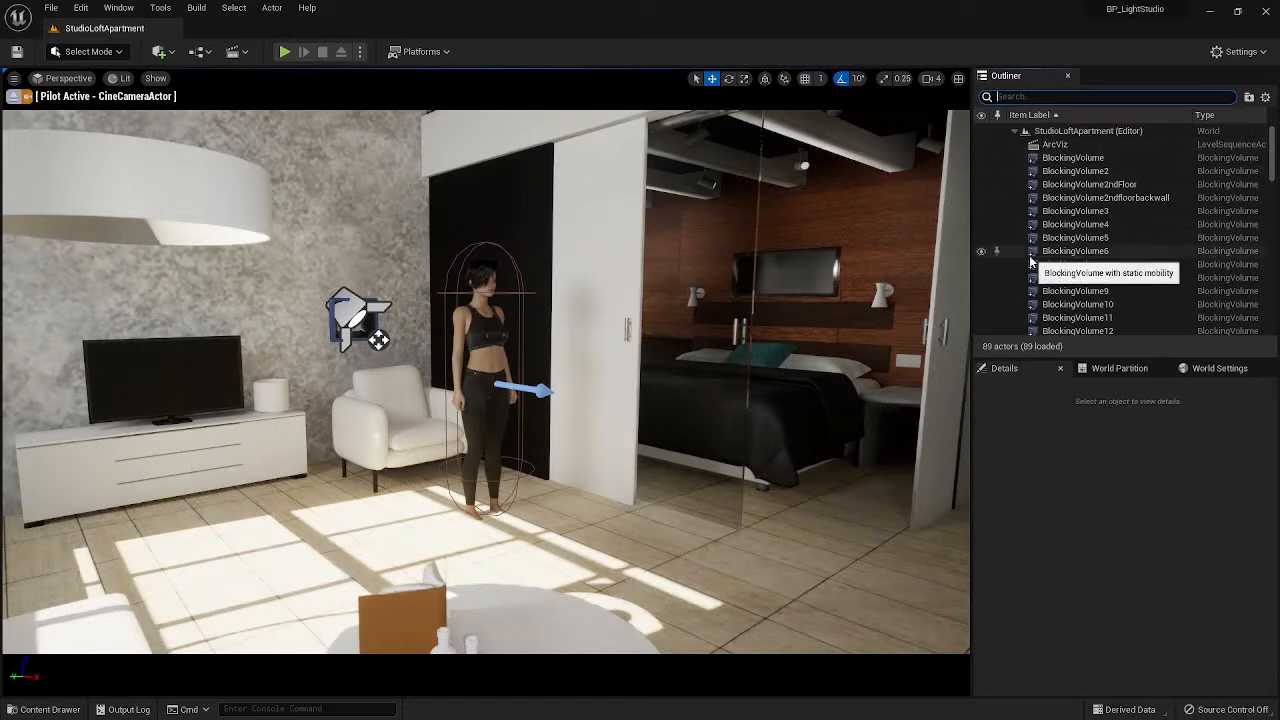
Search the Outliner for the TrackerCam sequence actor and open the level's Level Blueprint.
type("track")
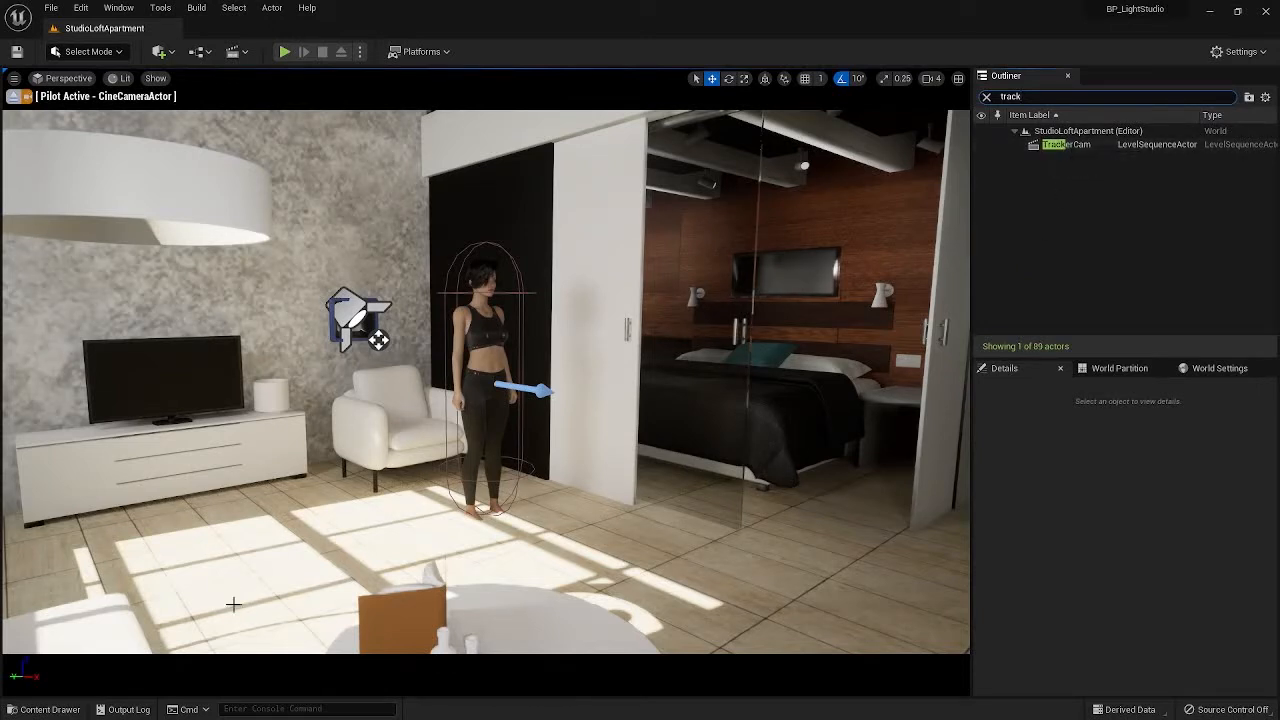
left_click(45, 709)
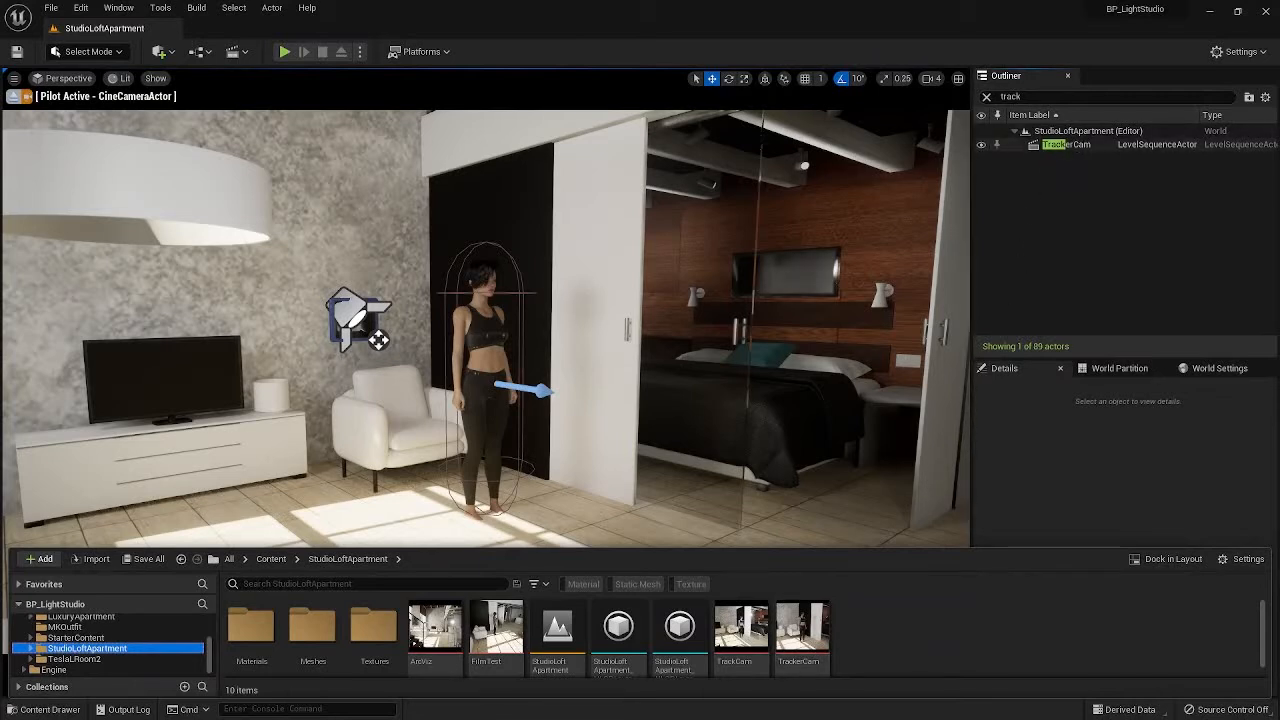
left_click(201, 53)
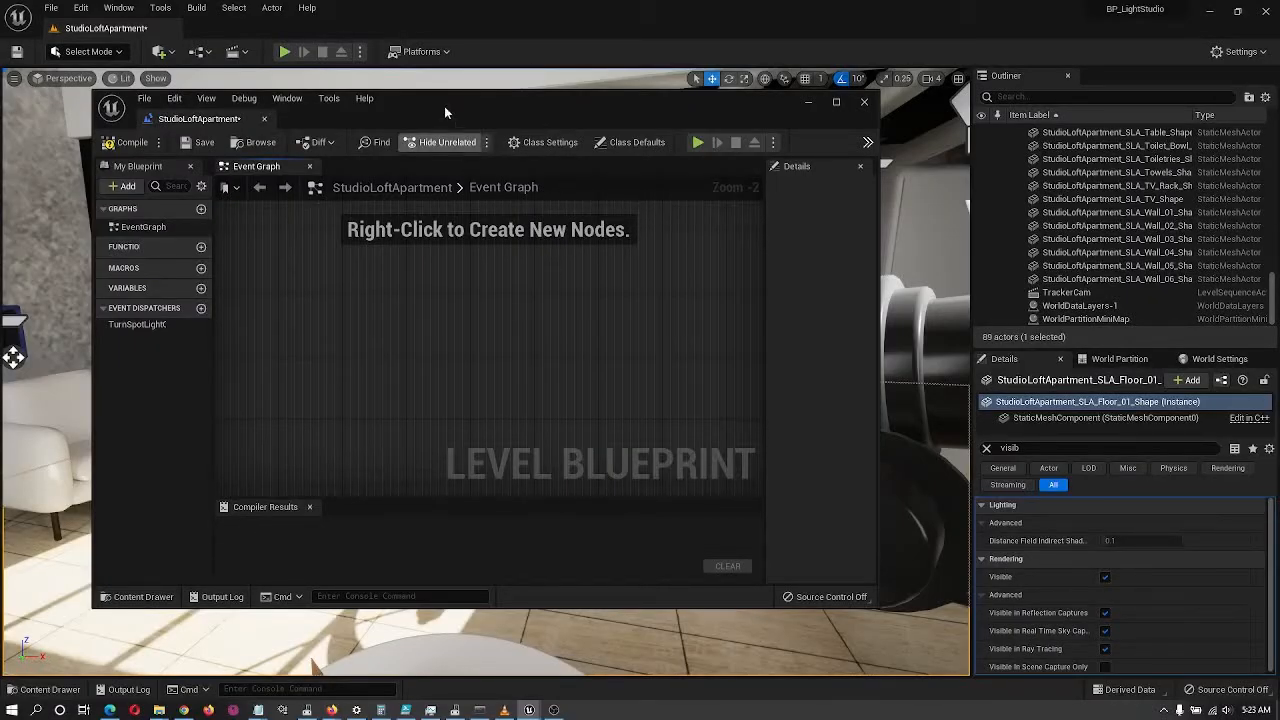
left_click_drag(446, 112, 455, 101)
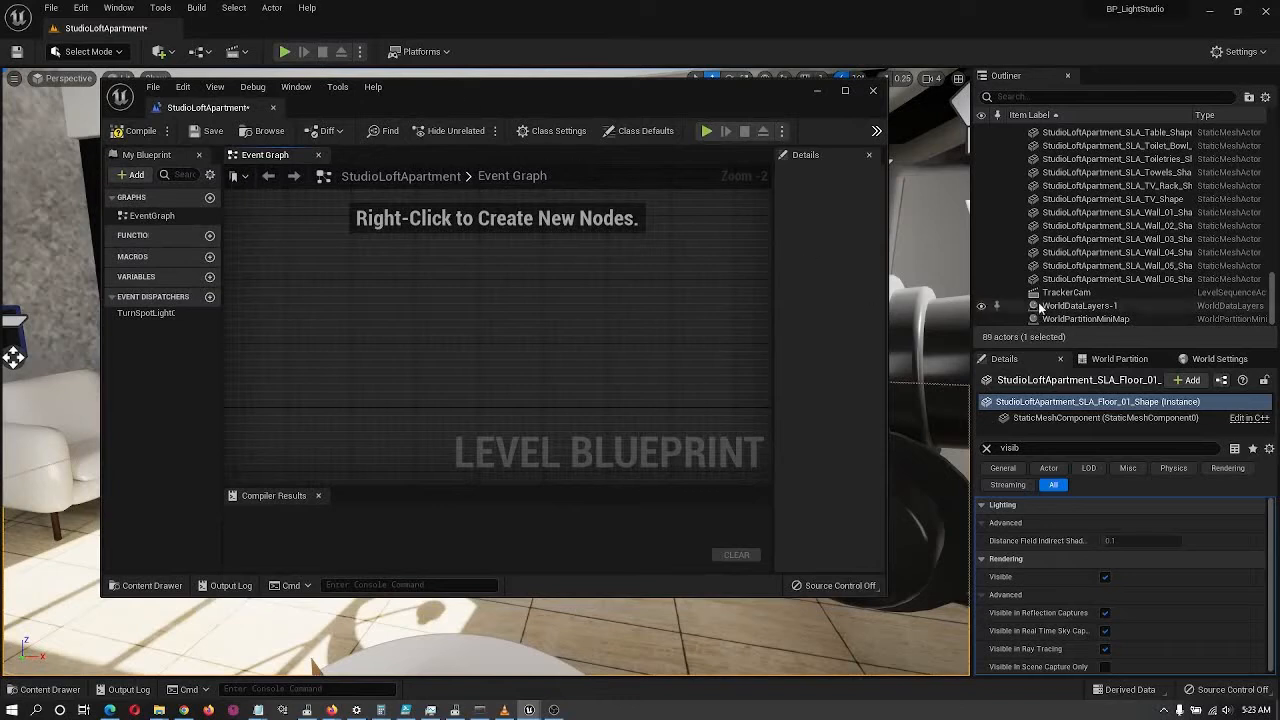
Add a TrackerCam reference with a Play (SequencePlayer) node to the Event Graph and spread out the nodes.
left_click_drag(1066, 292, 531, 318)
type("play")
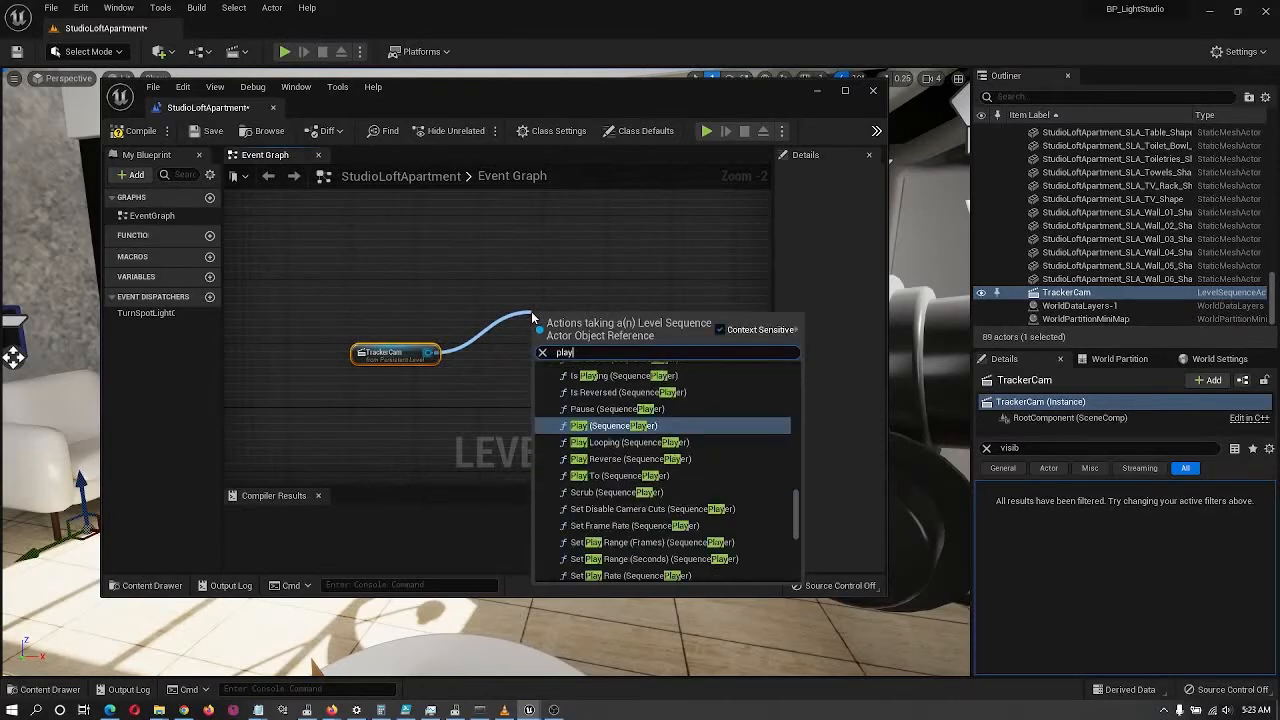
left_click(615, 426)
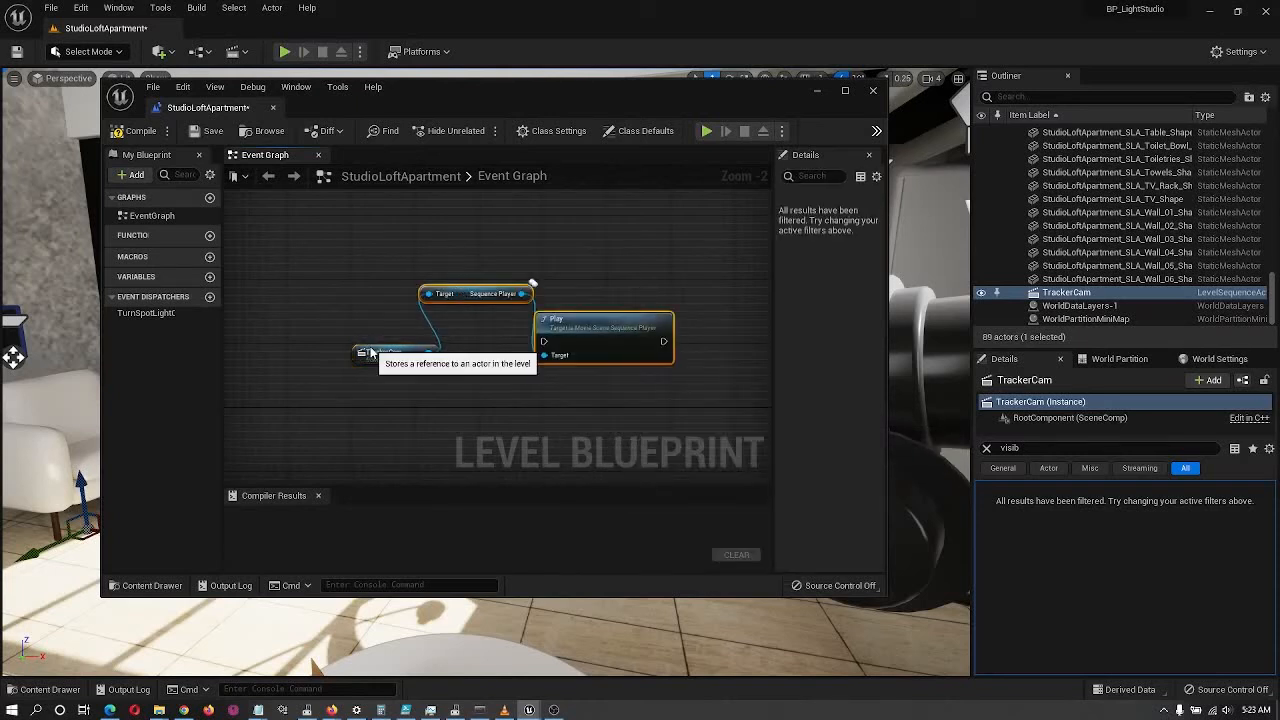
left_click_drag(395, 353, 340, 376)
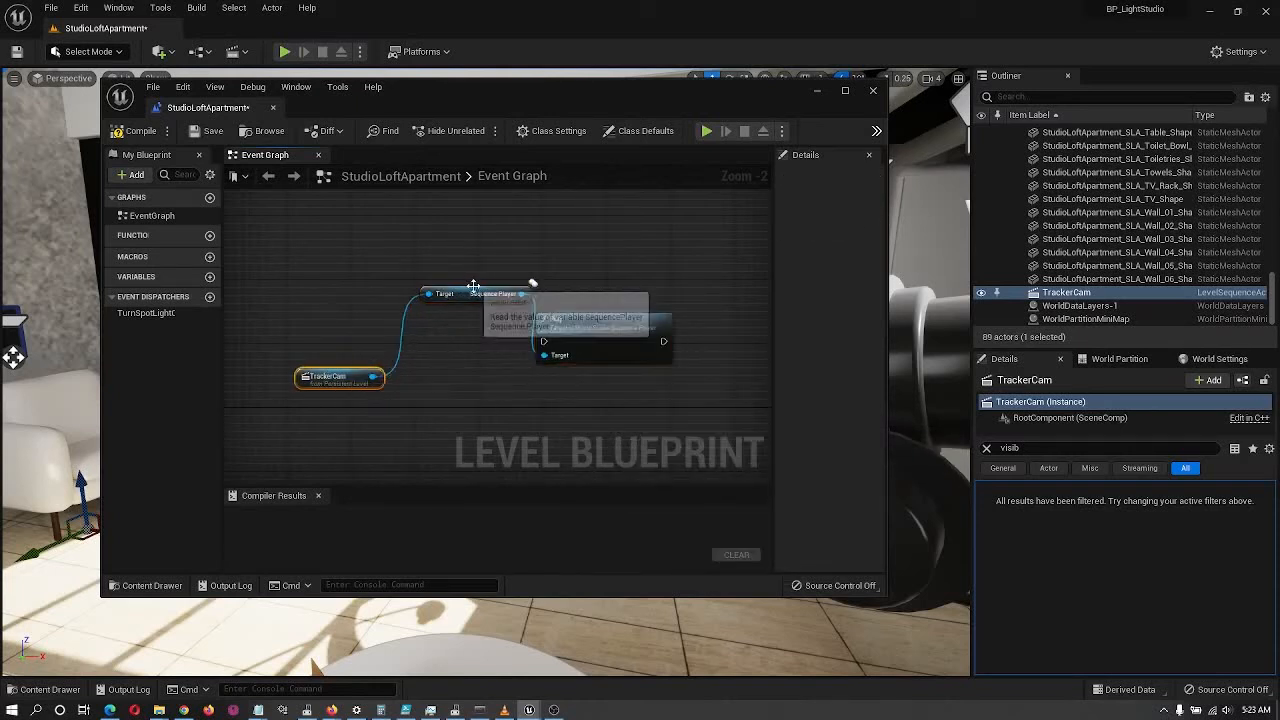
left_click_drag(471, 284, 445, 356)
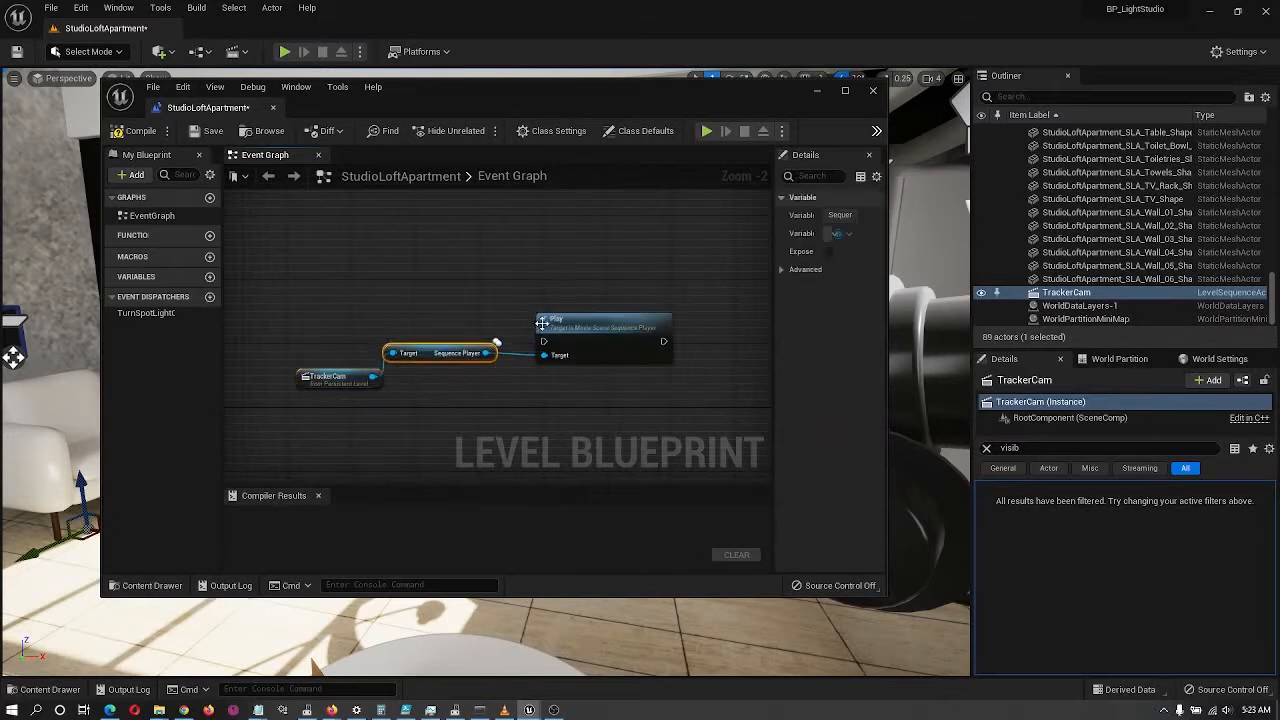
left_click_drag(585, 321, 566, 257)
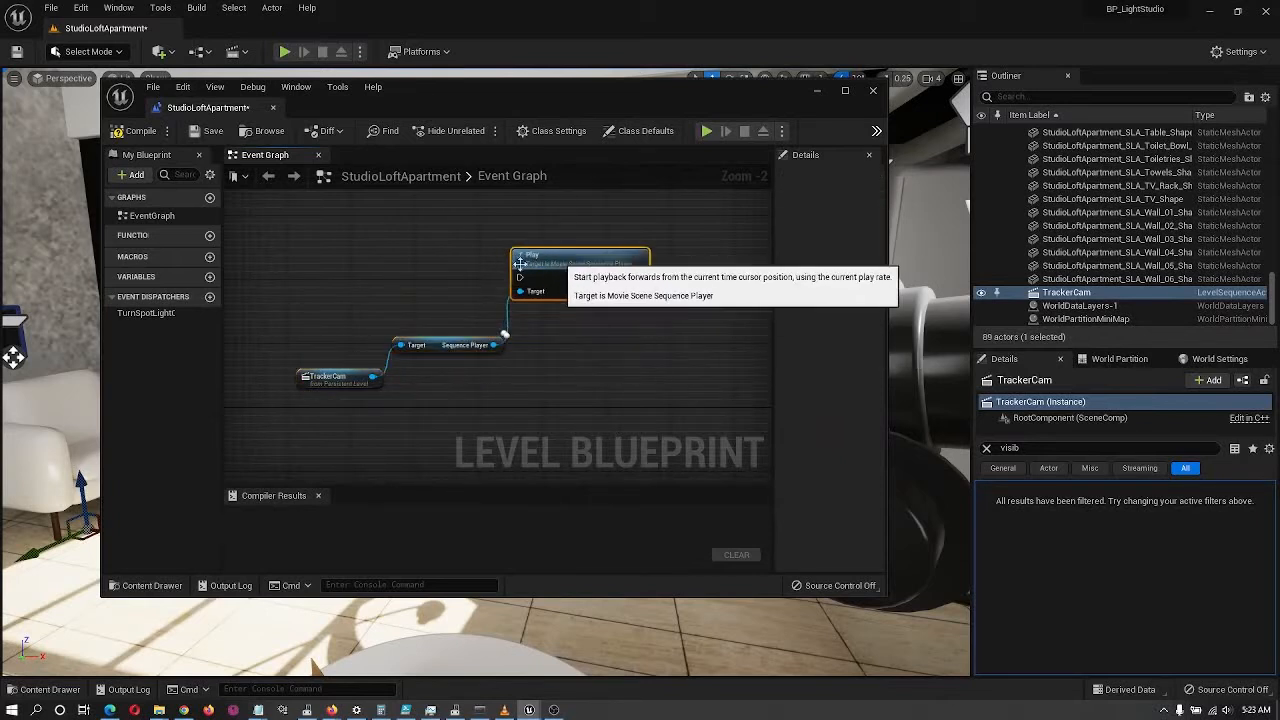
Add a keyboard event for the P key to the Event Graph.
right_click(320, 247)
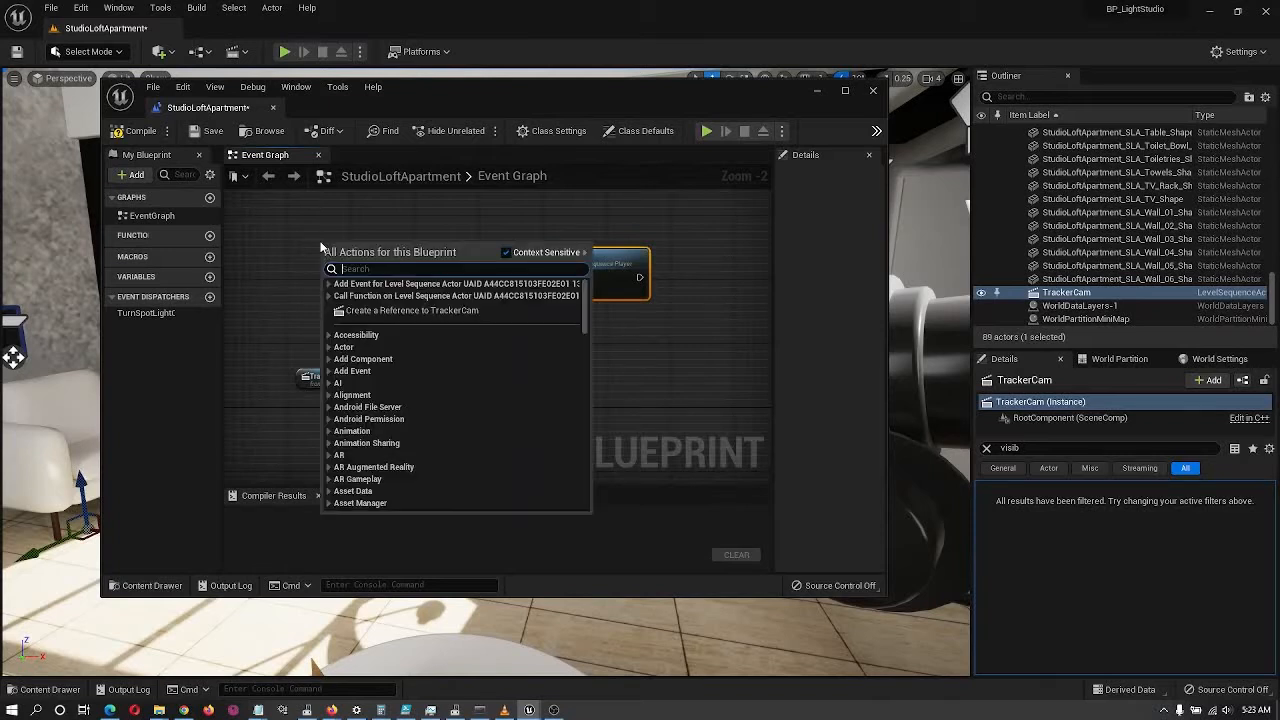
type("key")
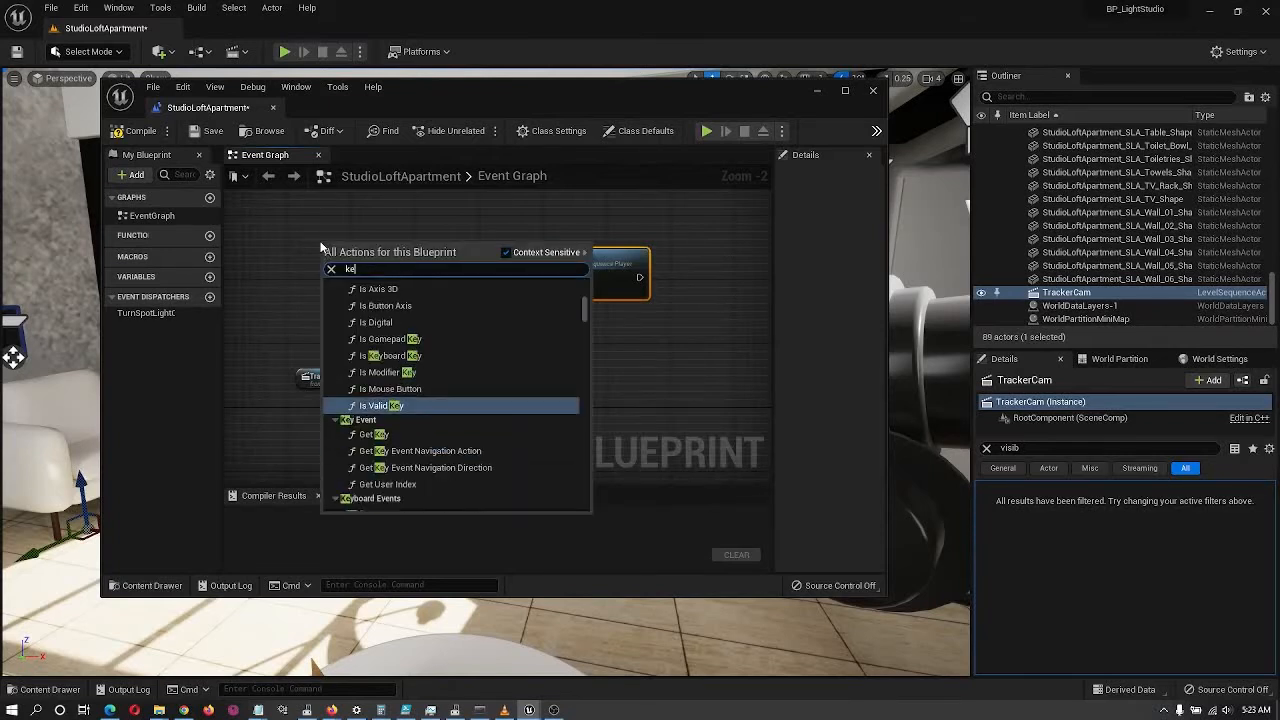
type("board")
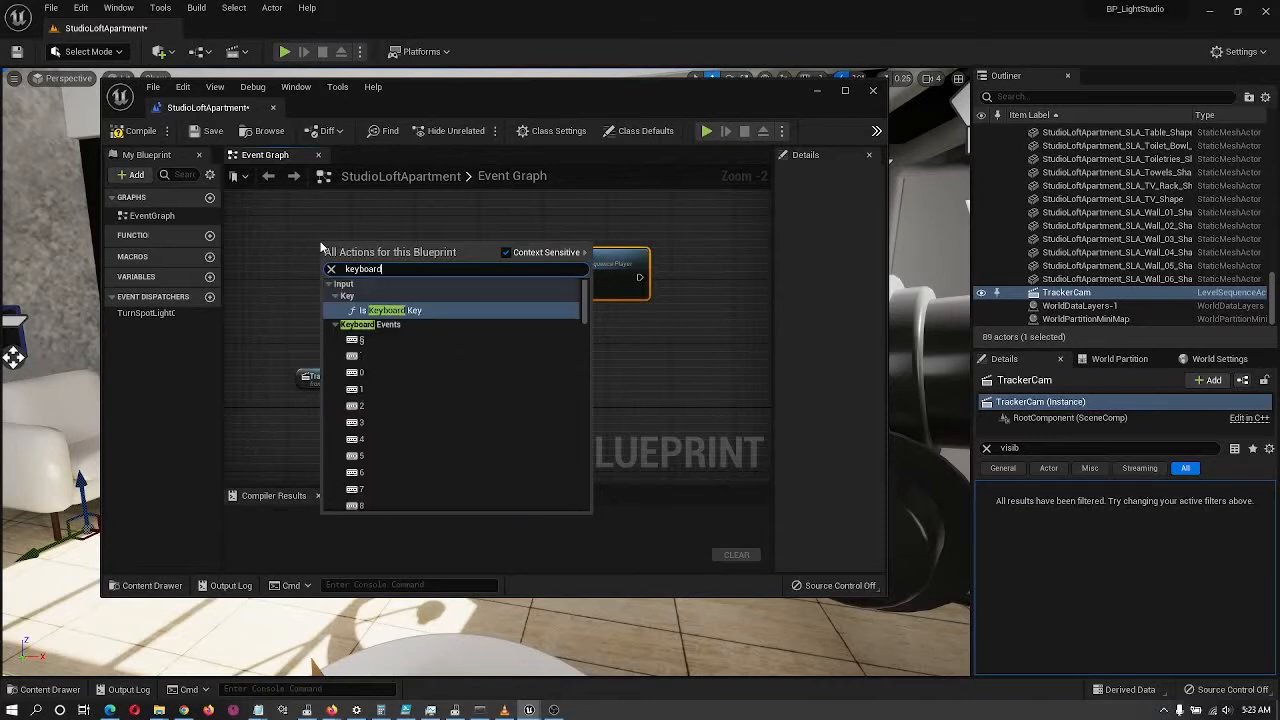
type(" p")
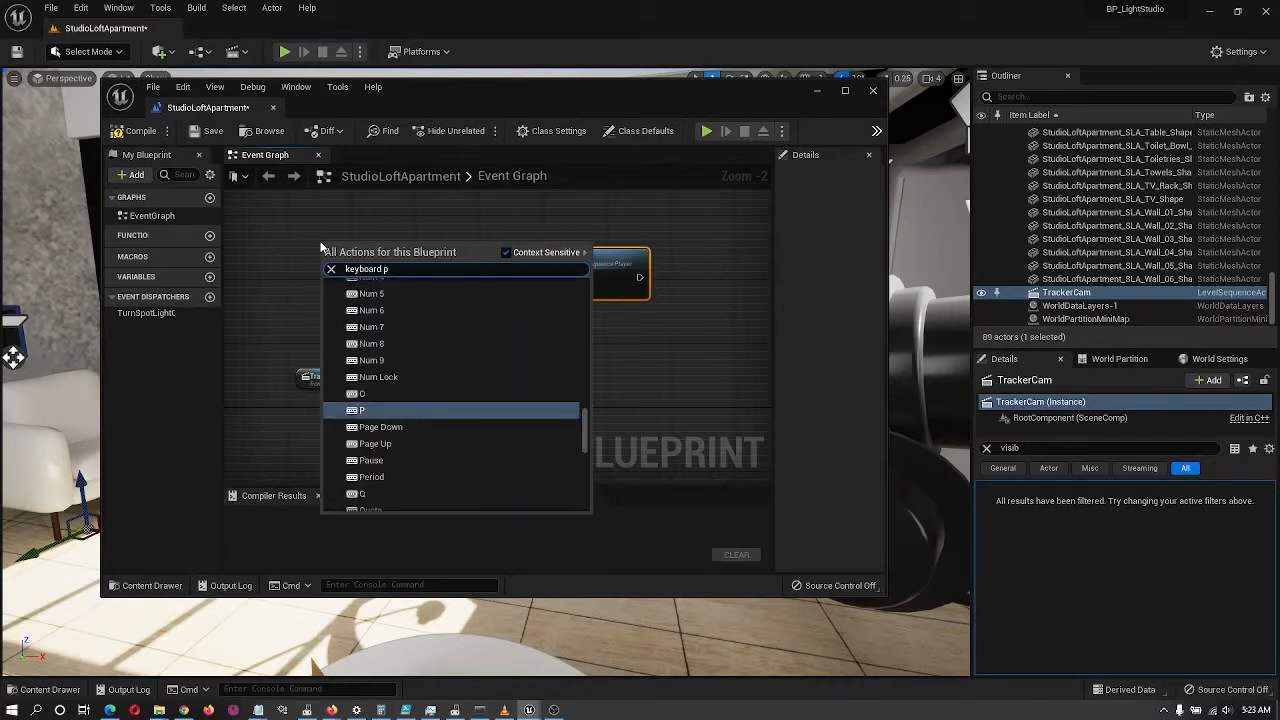
left_click(362, 410)
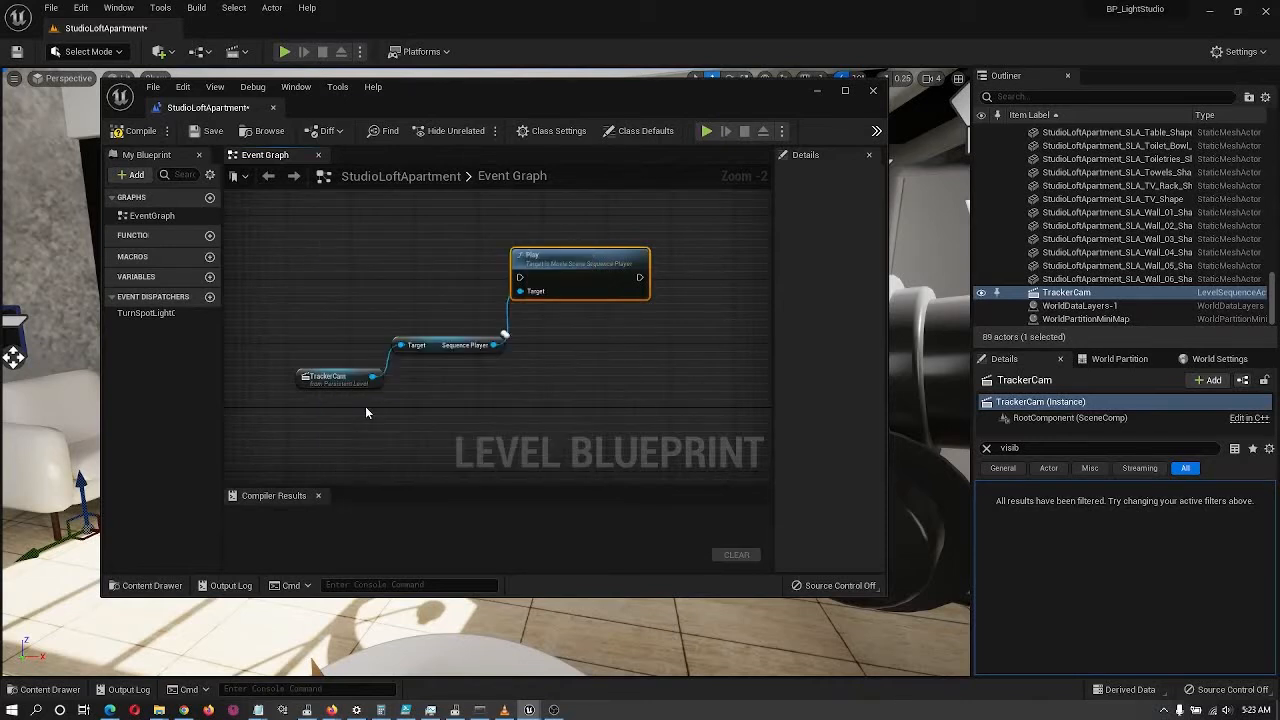
Add a Flip Flop node and position it between the P event and the Play node.
right_click(405, 272)
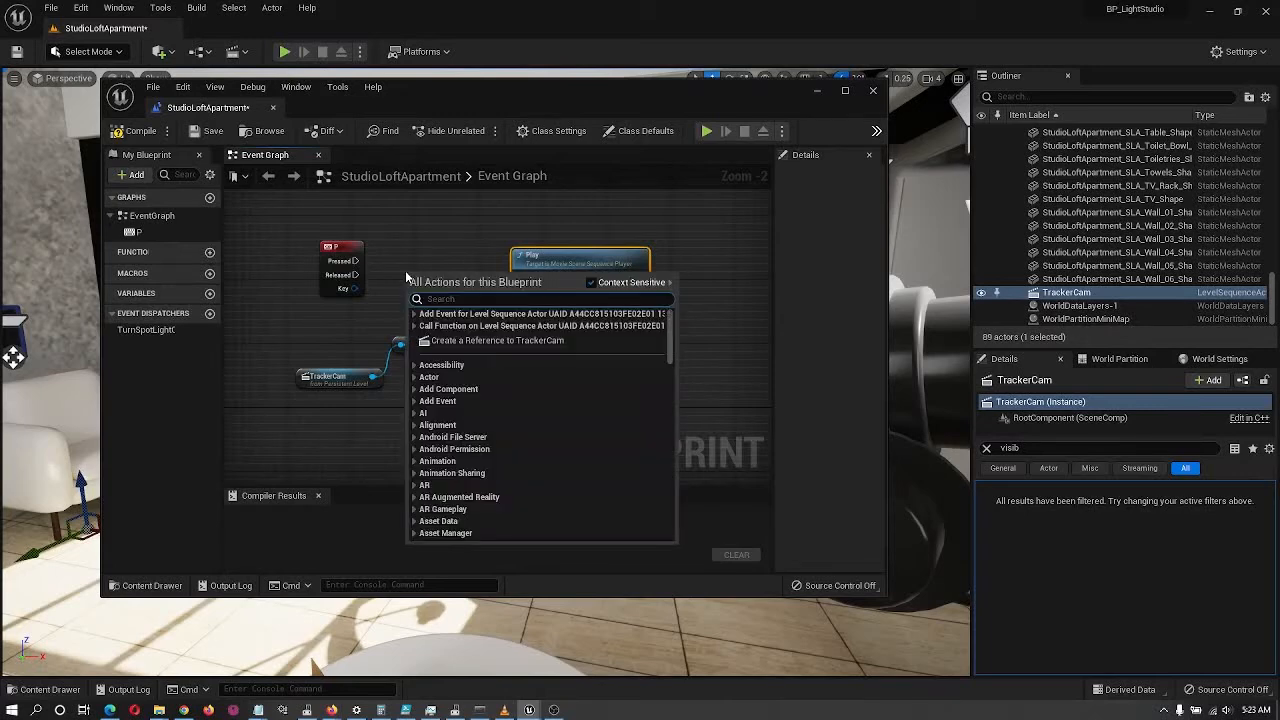
type("flipflop")
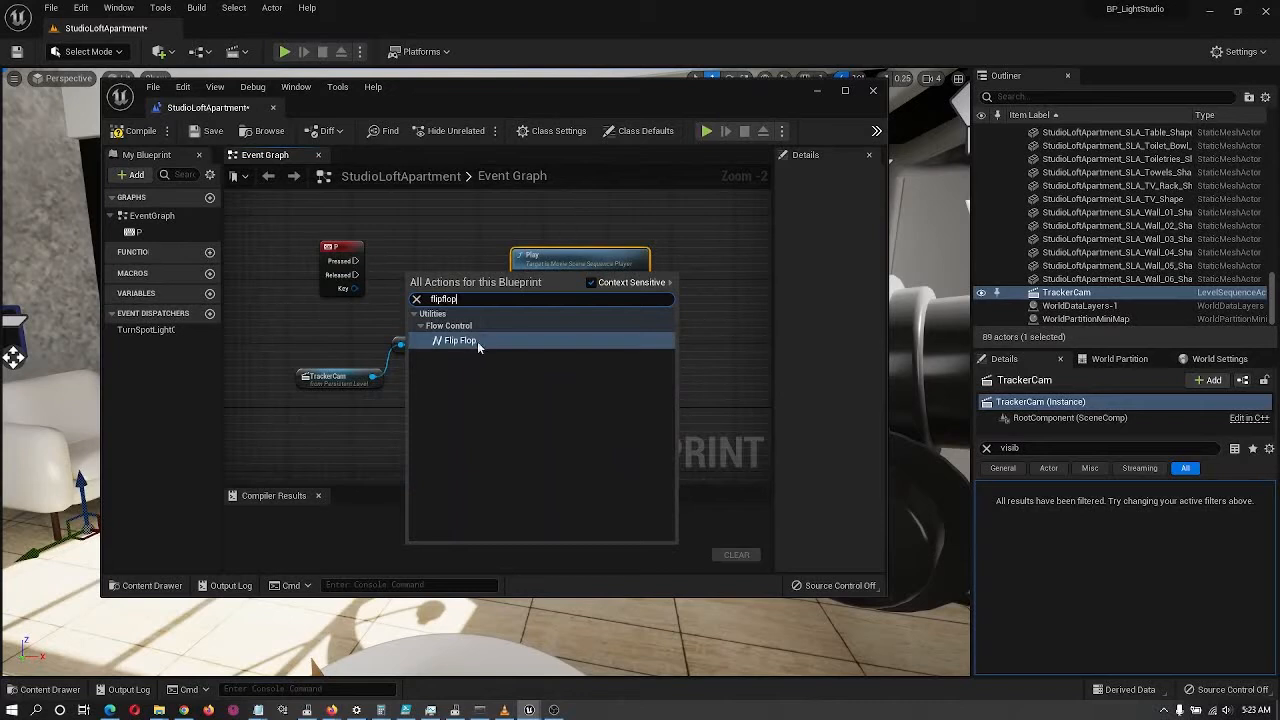
left_click(477, 341)
left_click_drag(435, 279, 435, 263)
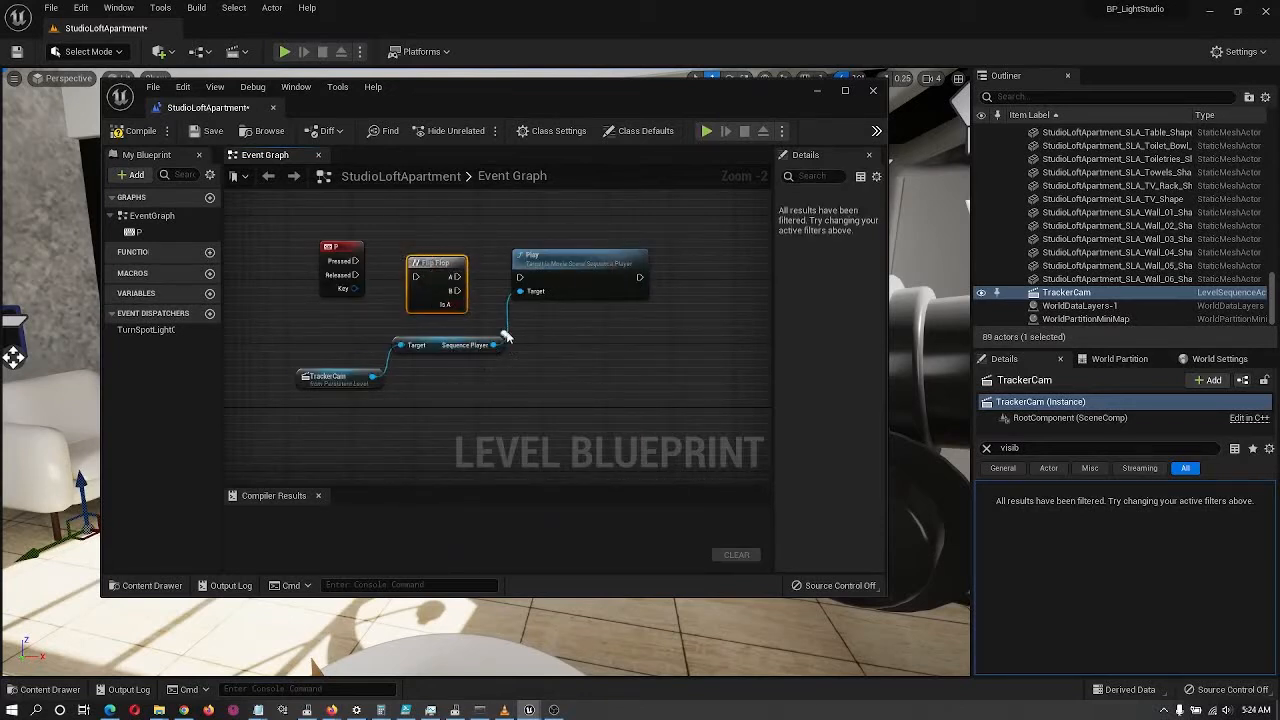
left_click_drag(530, 256, 553, 246)
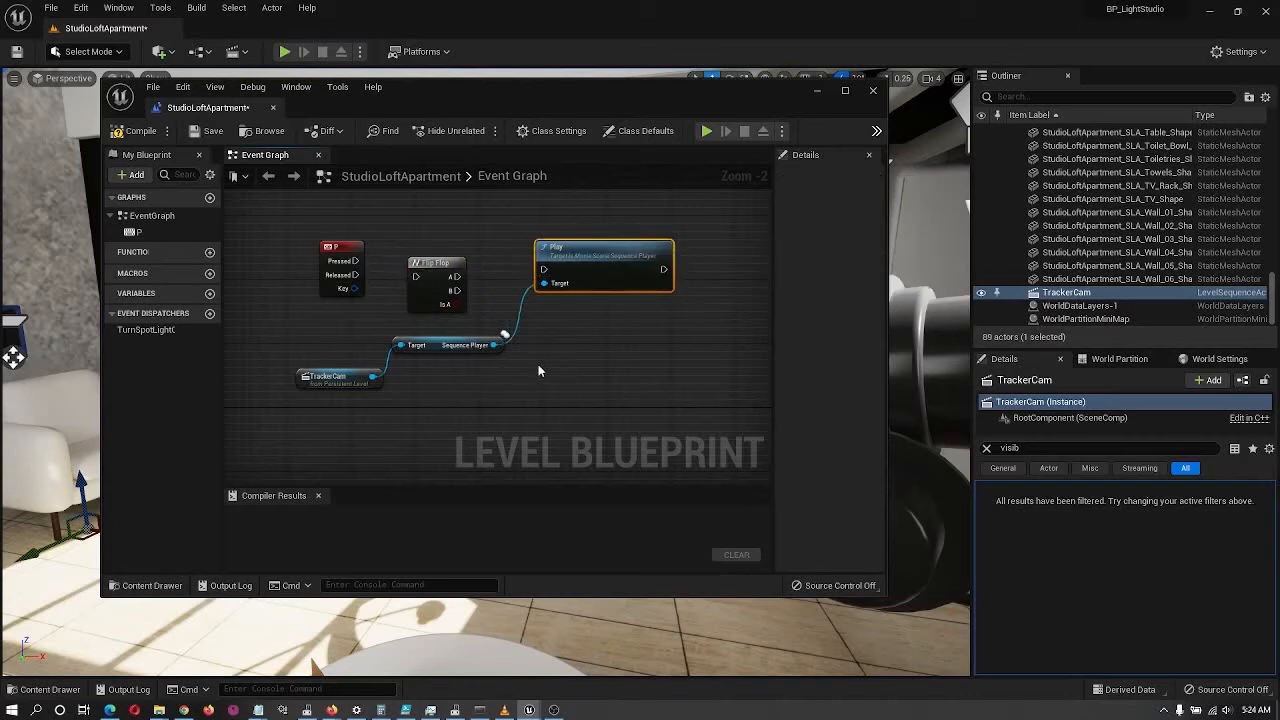
Add a Stop node from TrackerCam's Sequence Player output and delete the redundant second Sequence Player node.
left_click_drag(494, 345, 530, 388)
type("stop")
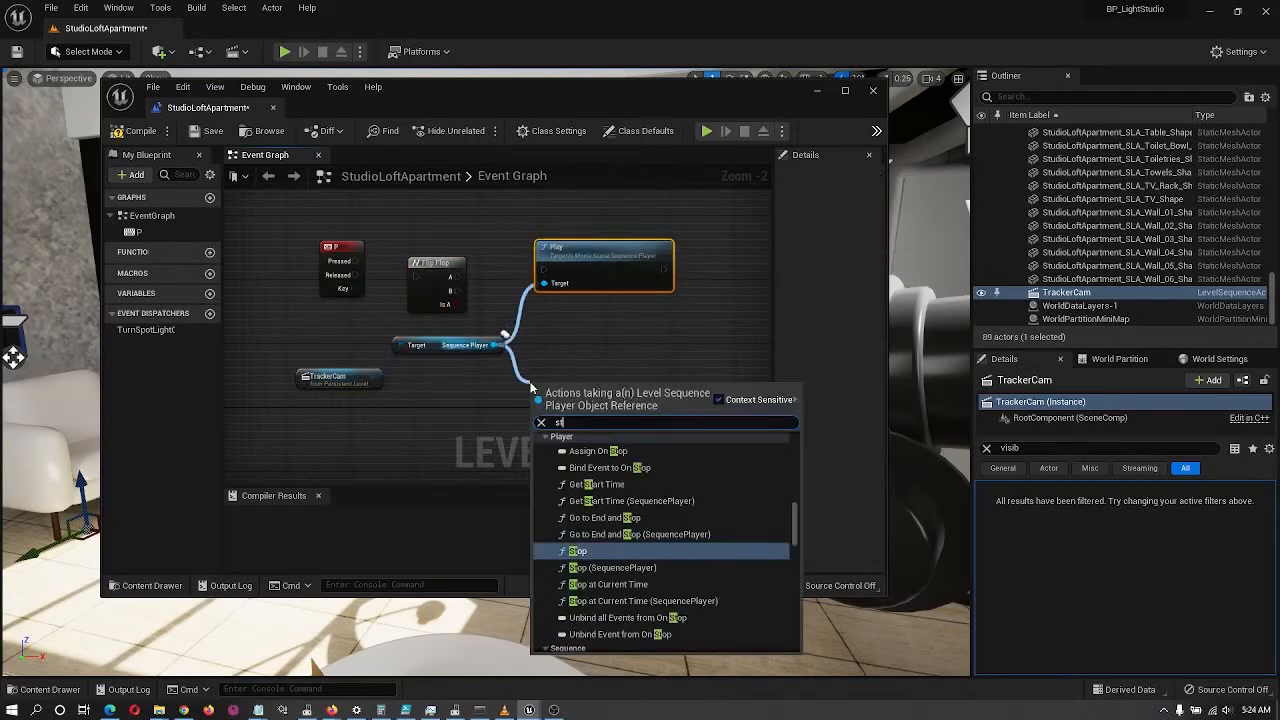
left_click(578, 551)
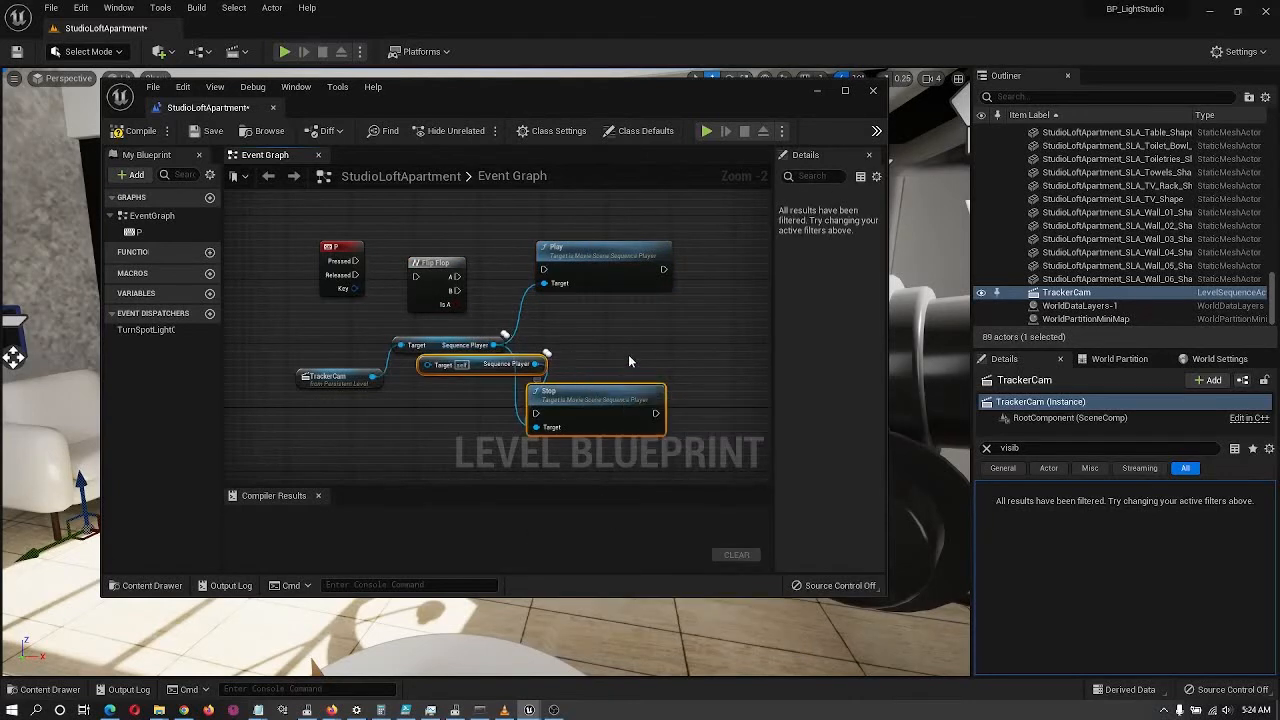
left_click_drag(588, 388, 628, 356)
left_click(530, 336)
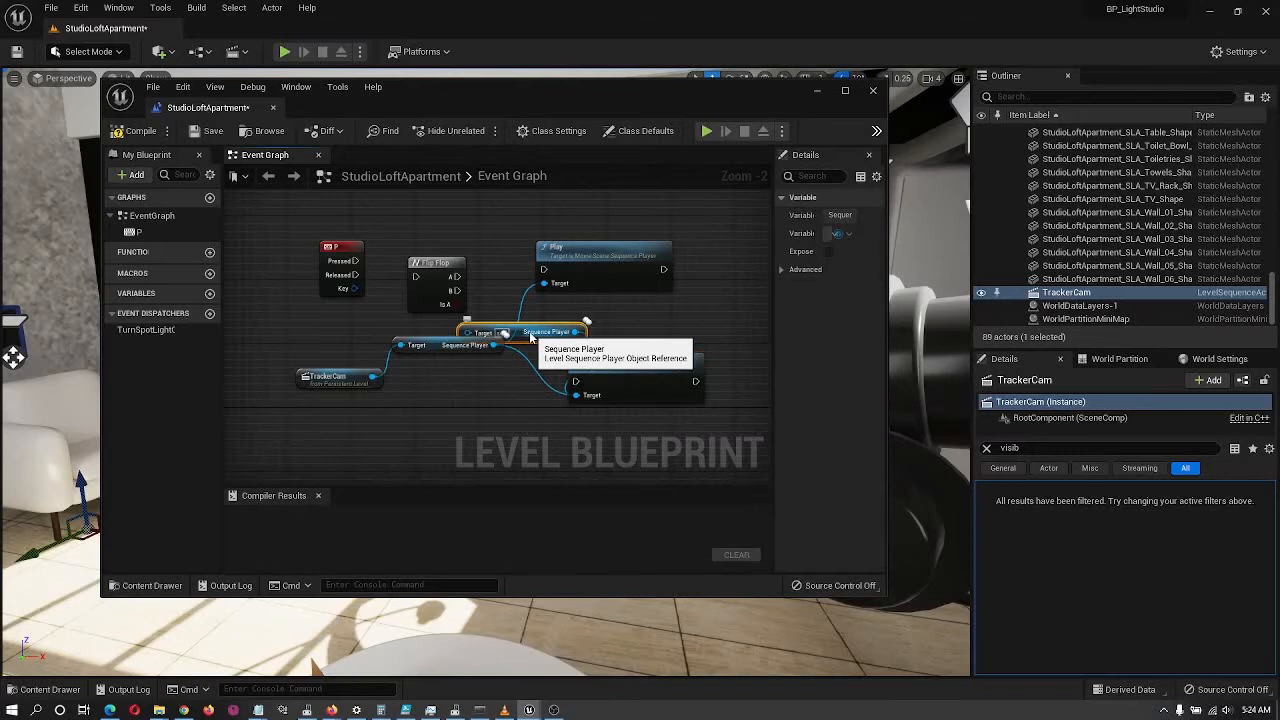
key("Delete")
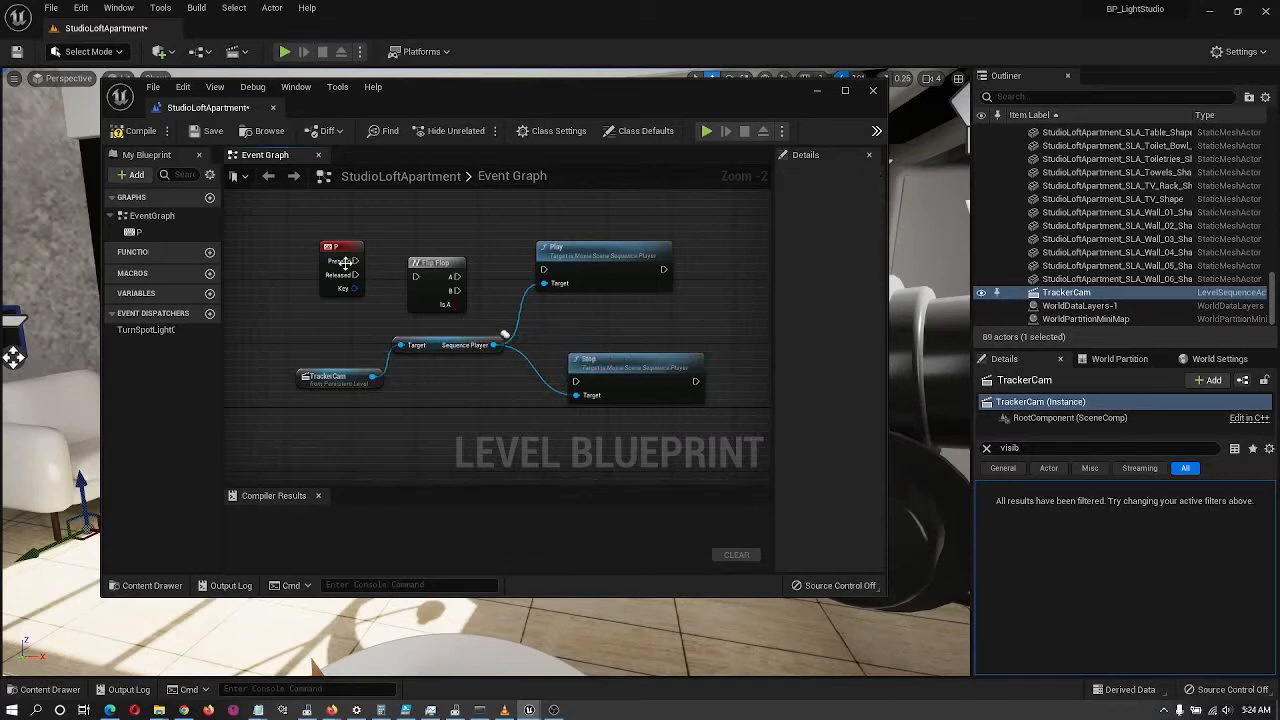
Connect the P event's Pressed output to the Flip Flop, its A output to Play and its B output to Stop.
left_click_drag(355, 259, 543, 271)
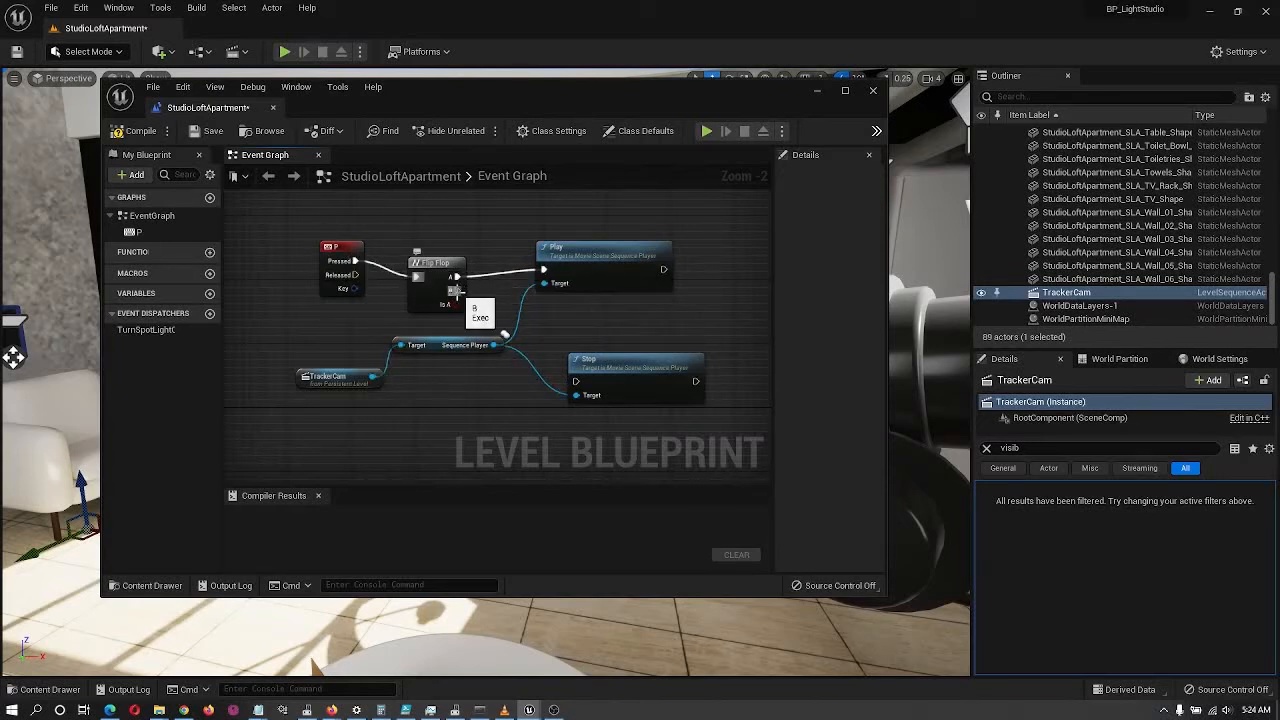
left_click_drag(455, 290, 620, 327)
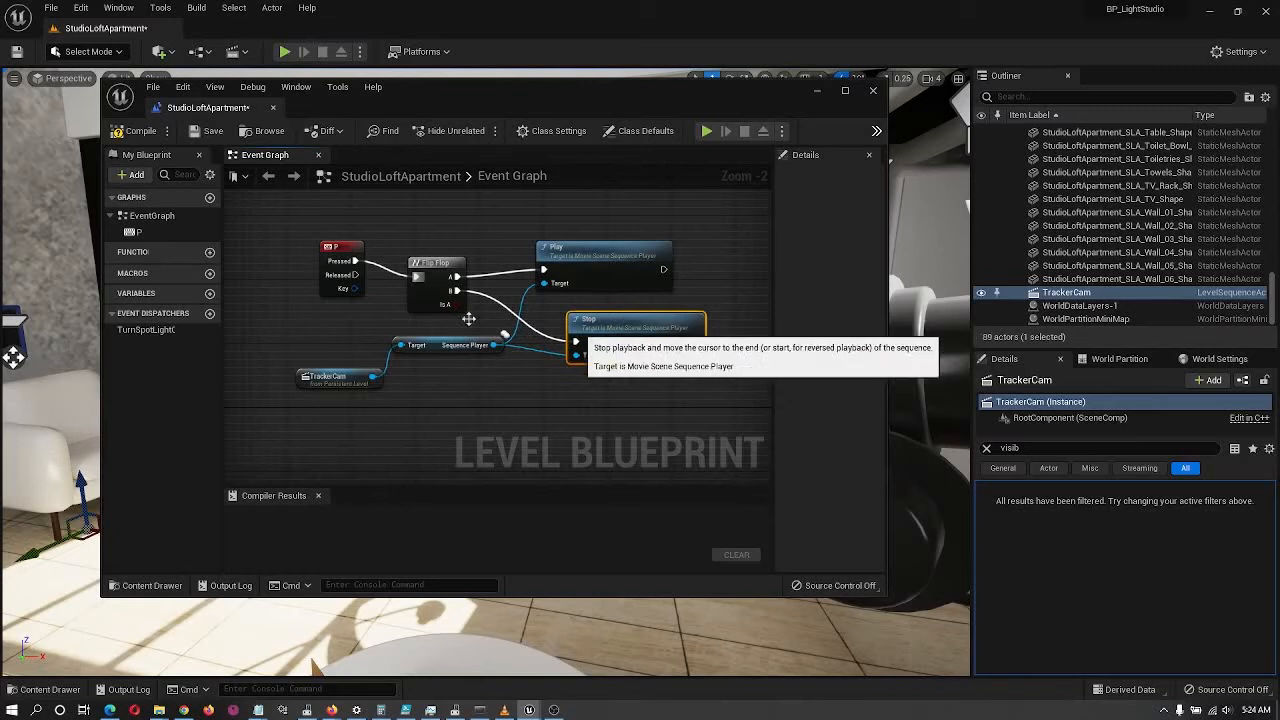
Compile and save the Level Blueprint, and close its editor.
left_click(137, 131)
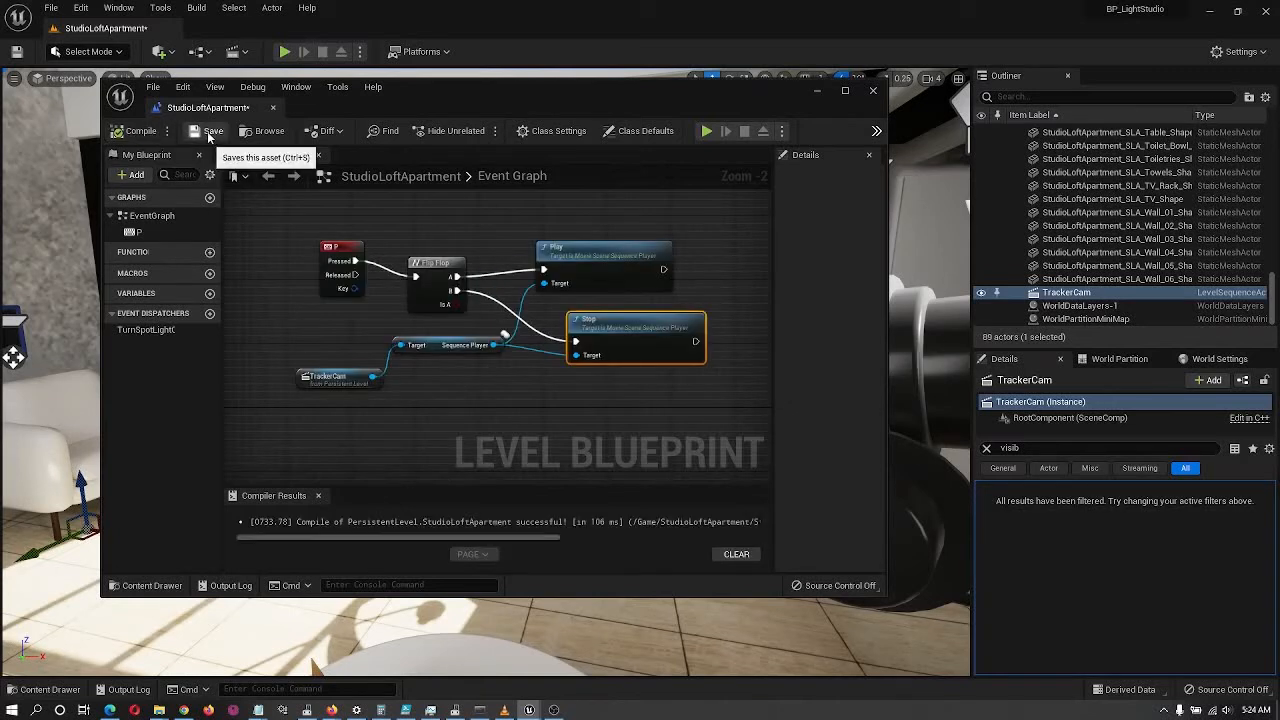
left_click(210, 133)
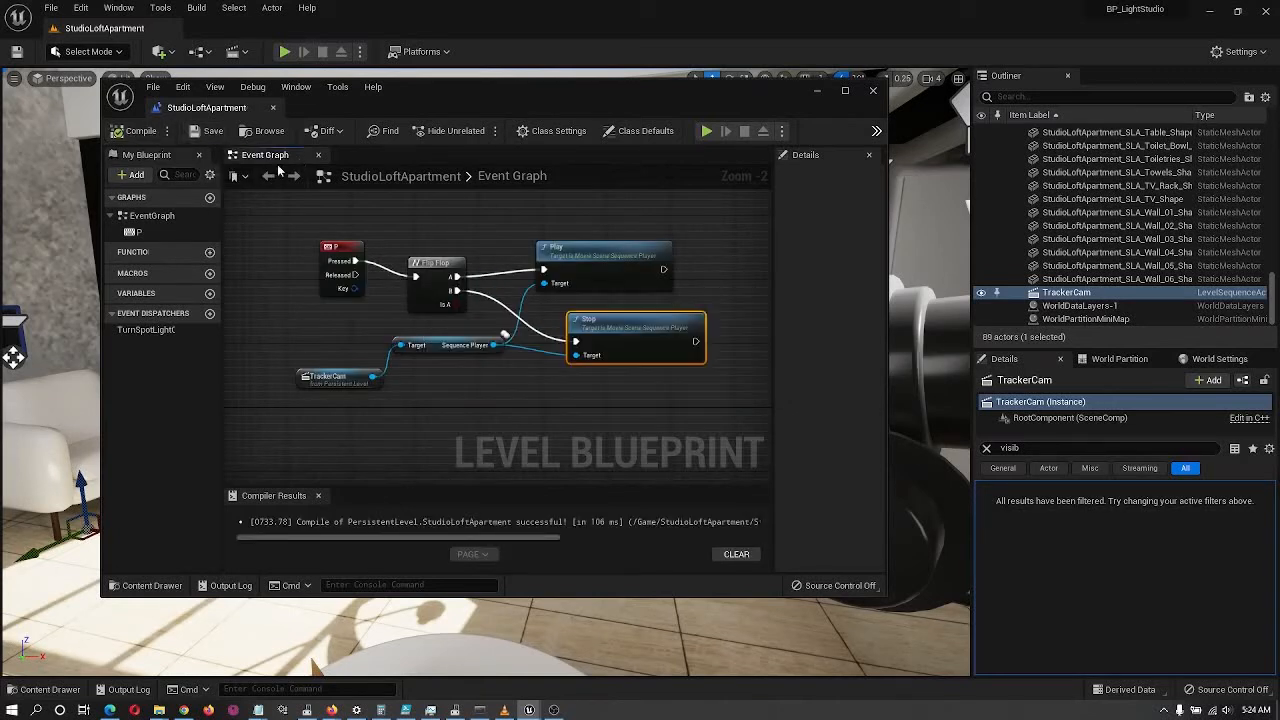
left_click(873, 92)
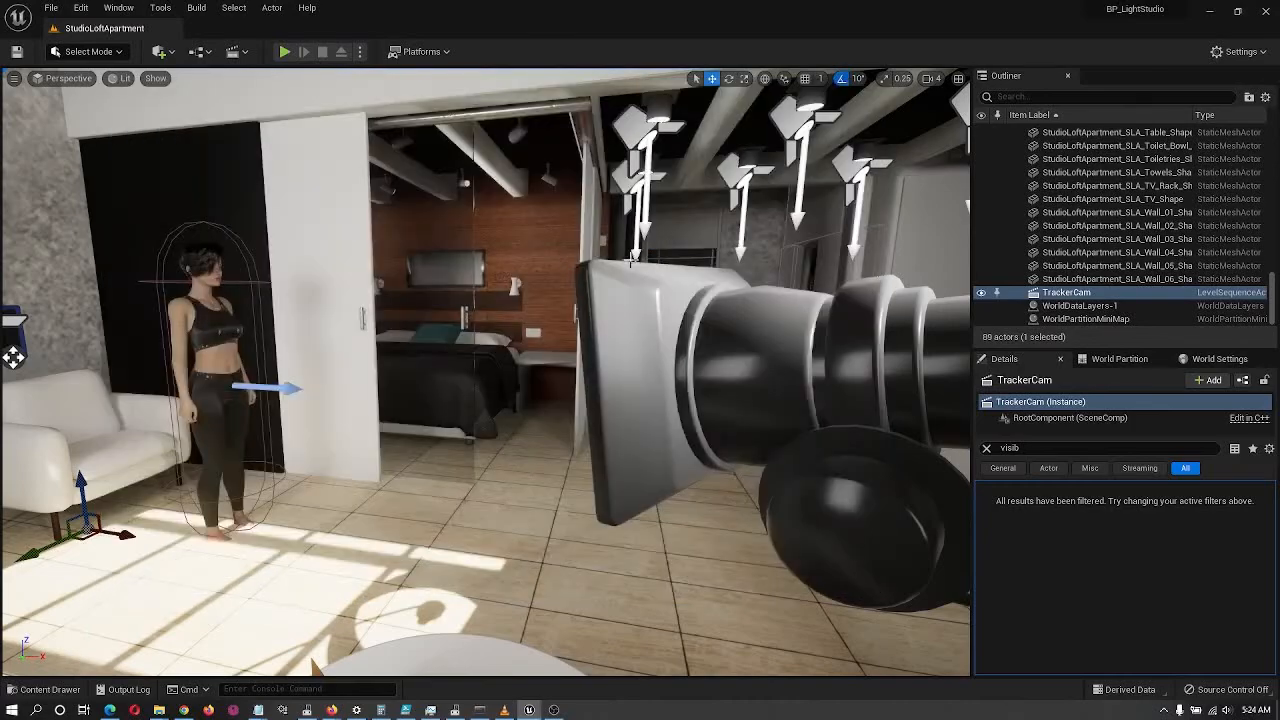
Play the level, walk the character around the loft and switch to the TrackerCam view to test the tracking.
key("s")
mouse_move(502, 314)
right_mouse_down()
mouse_move(740, 335)
mouse_move(499, 331)
right_mouse_up()
key("a")
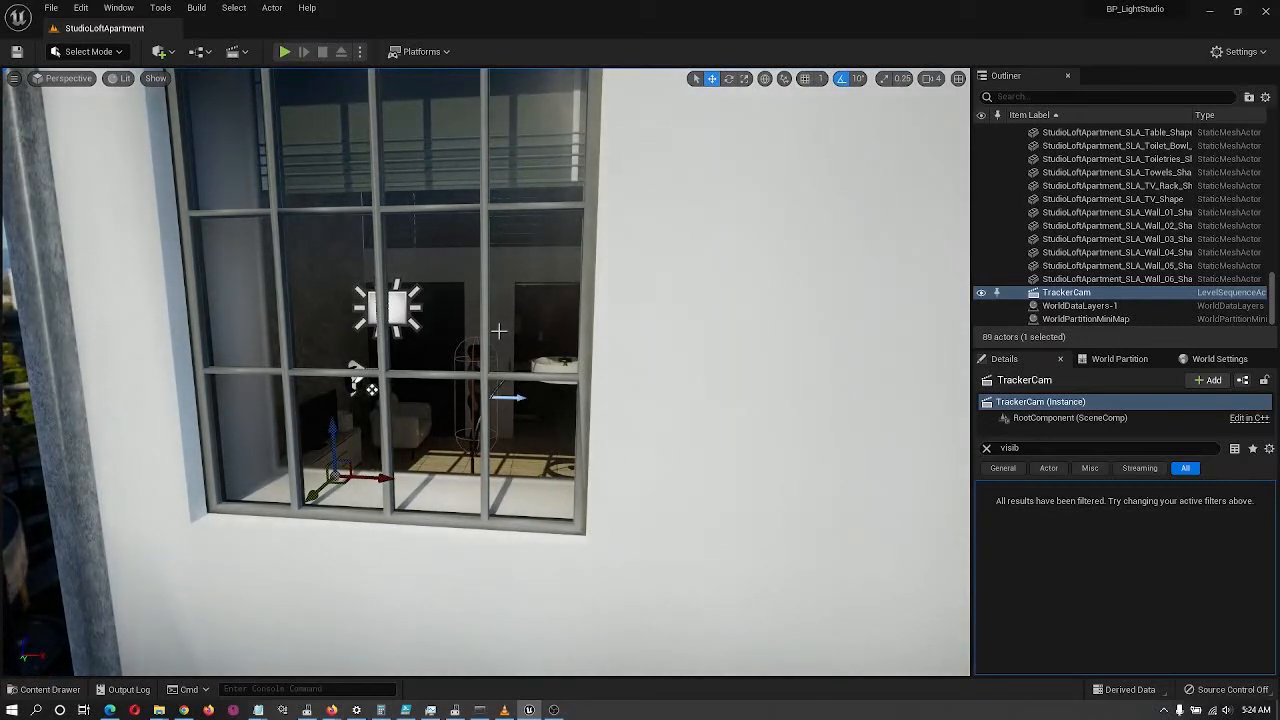
key("alt+p")
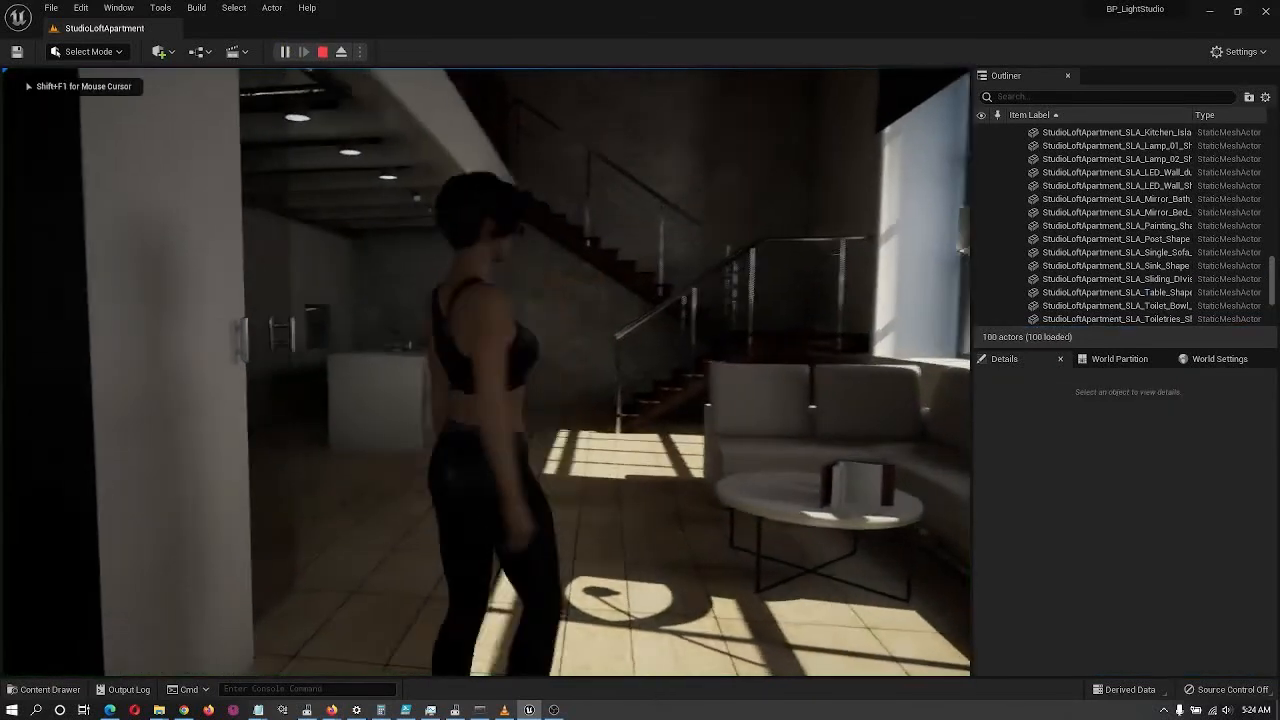
key("w")
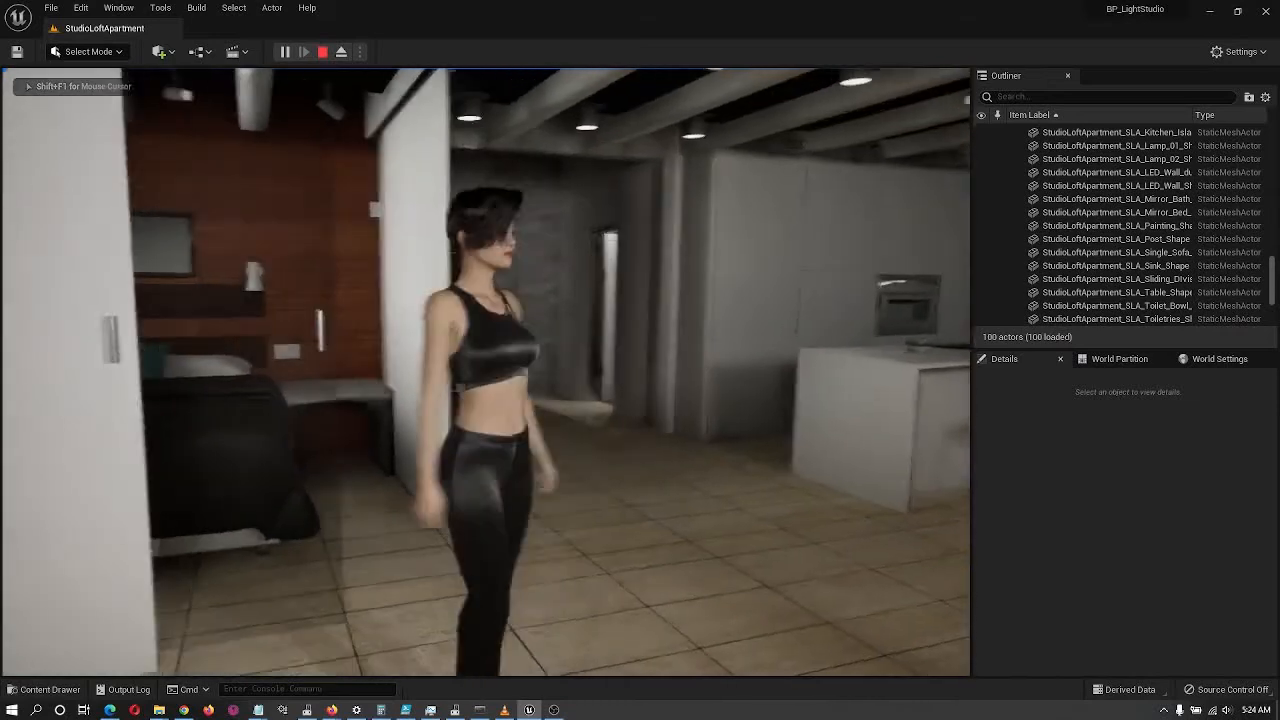
key("s")
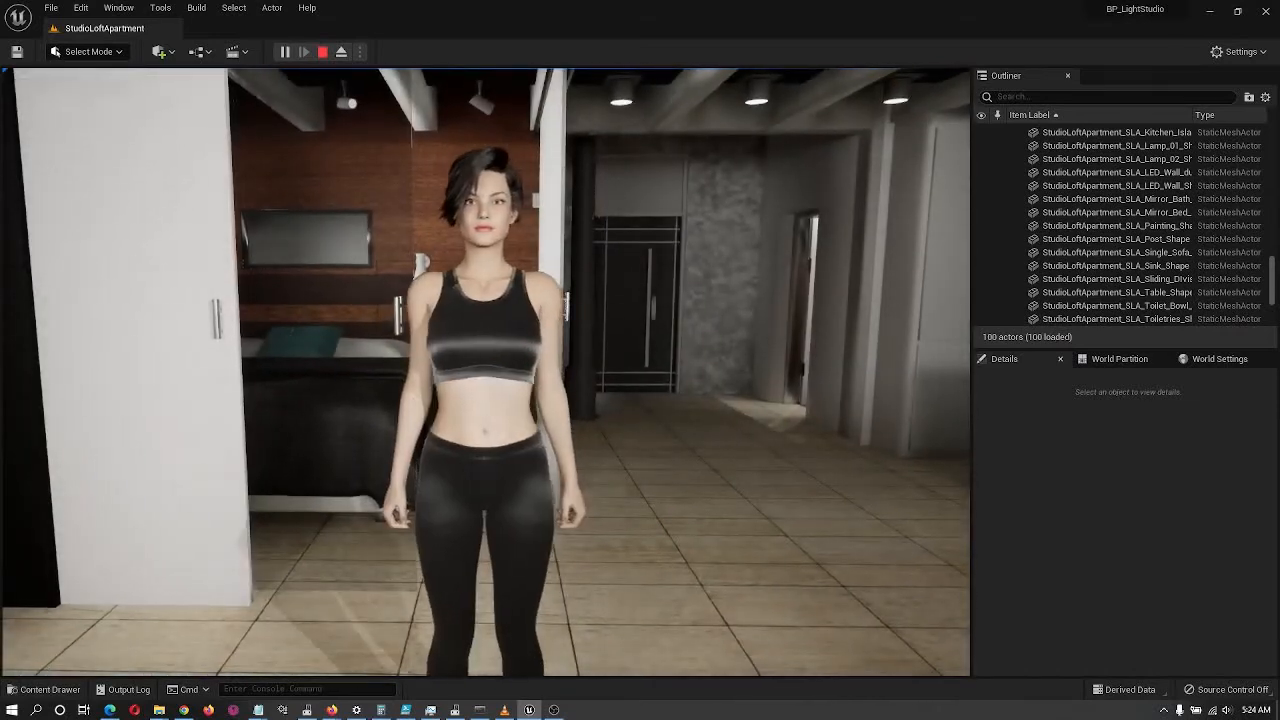
key("c")
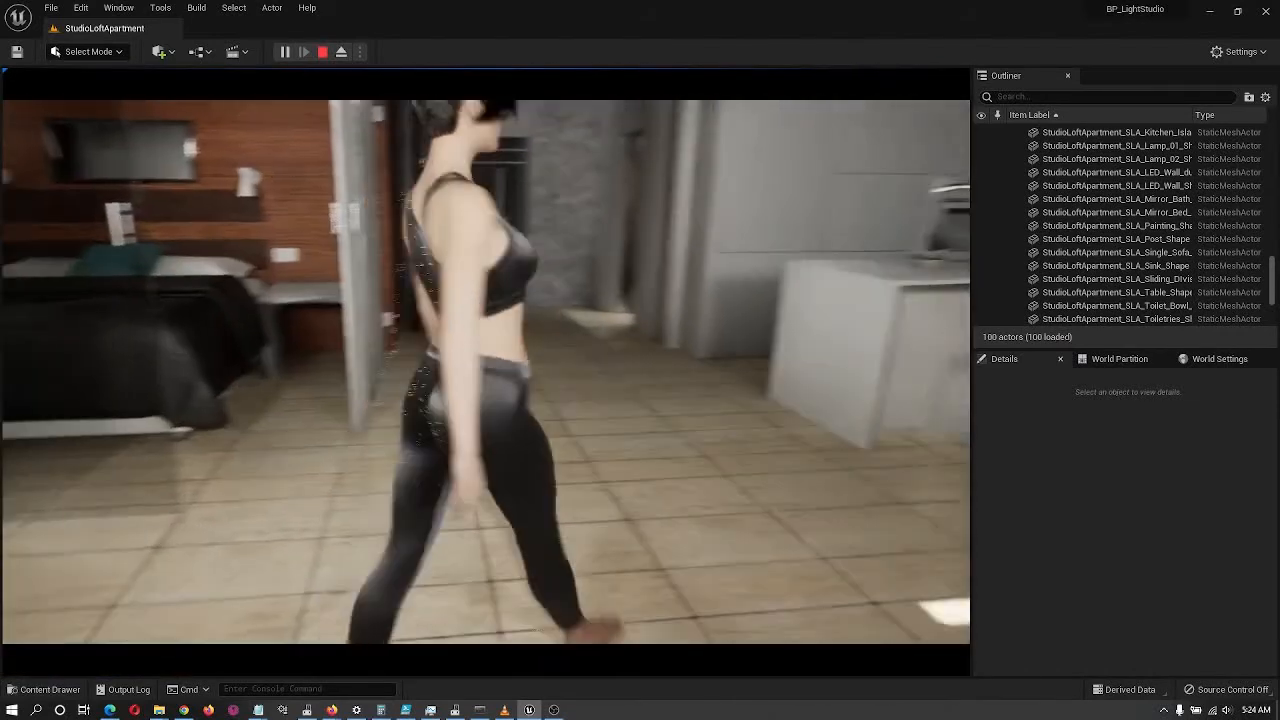